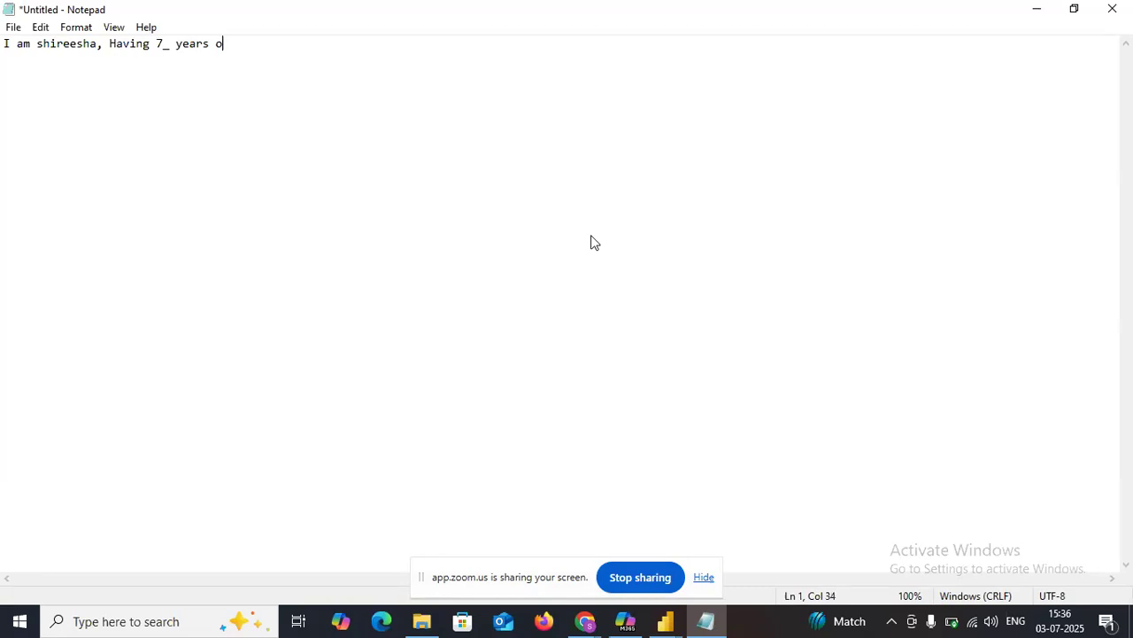
- Complete the introduction line in the note with "of exp in Power BI developer,"
{"action": "type", "text": "f exp in"}
{"action": "left_click", "coordinate": [1023, 9]}
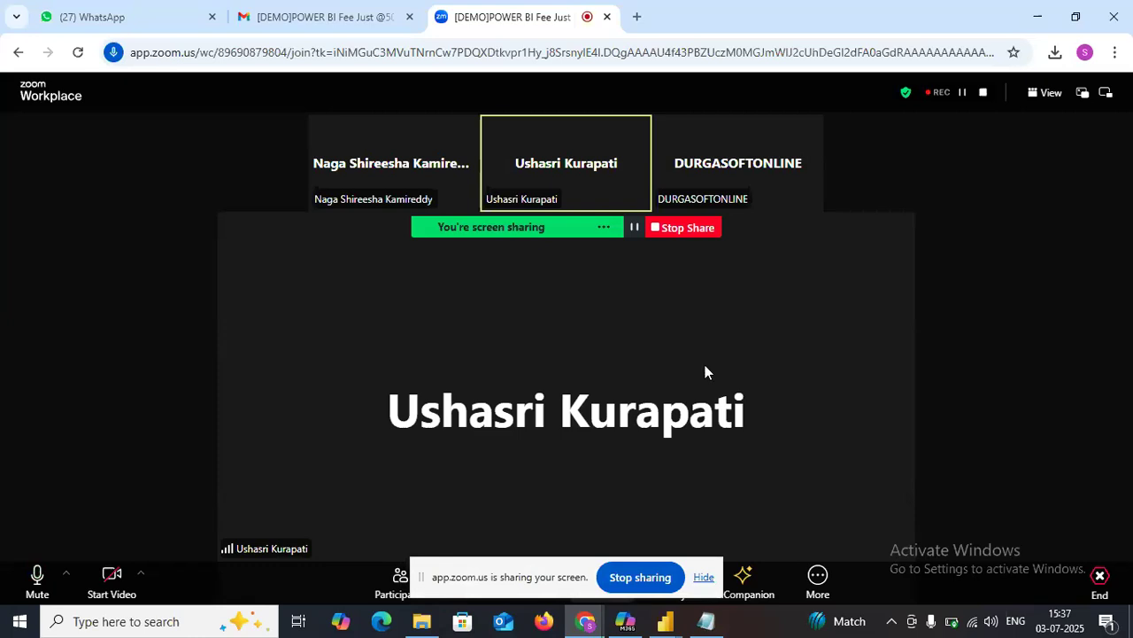
{"action": "left_click", "coordinate": [707, 620]}
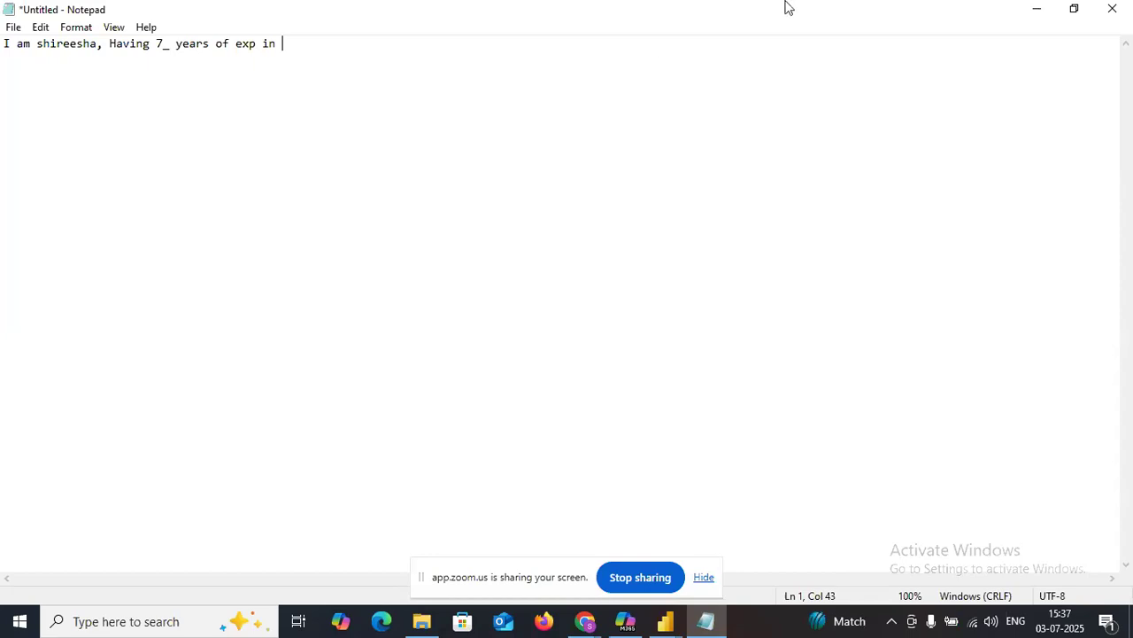
{"action": "left_click", "coordinate": [1033, 8]}
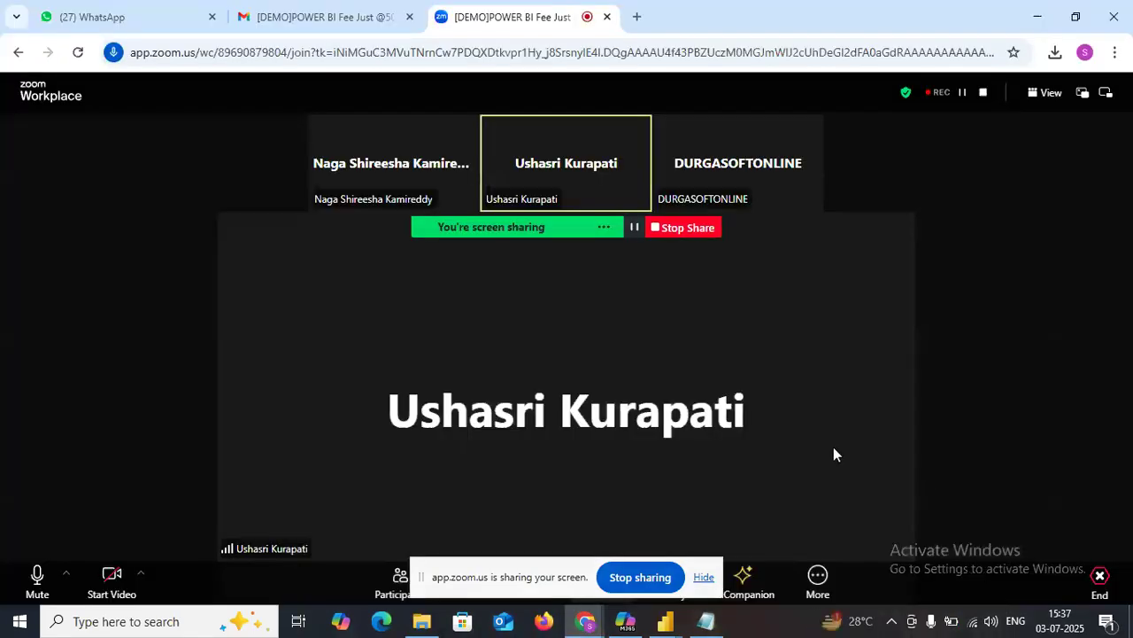
{"action": "left_click", "coordinate": [707, 623]}
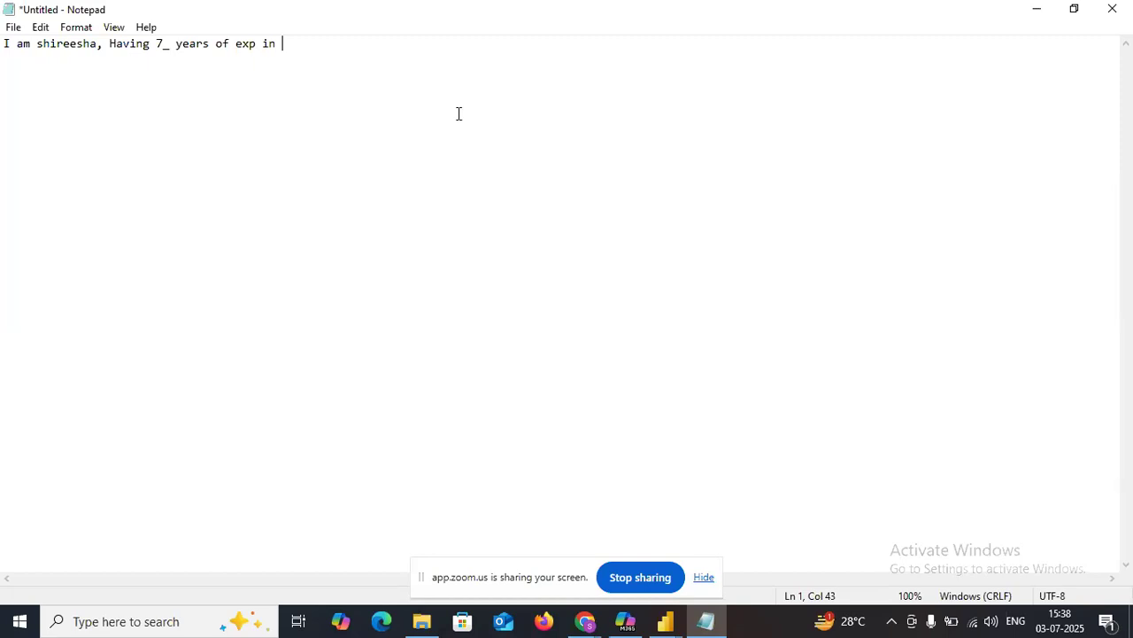
{"action": "type", "text": "Power BI developer,"}
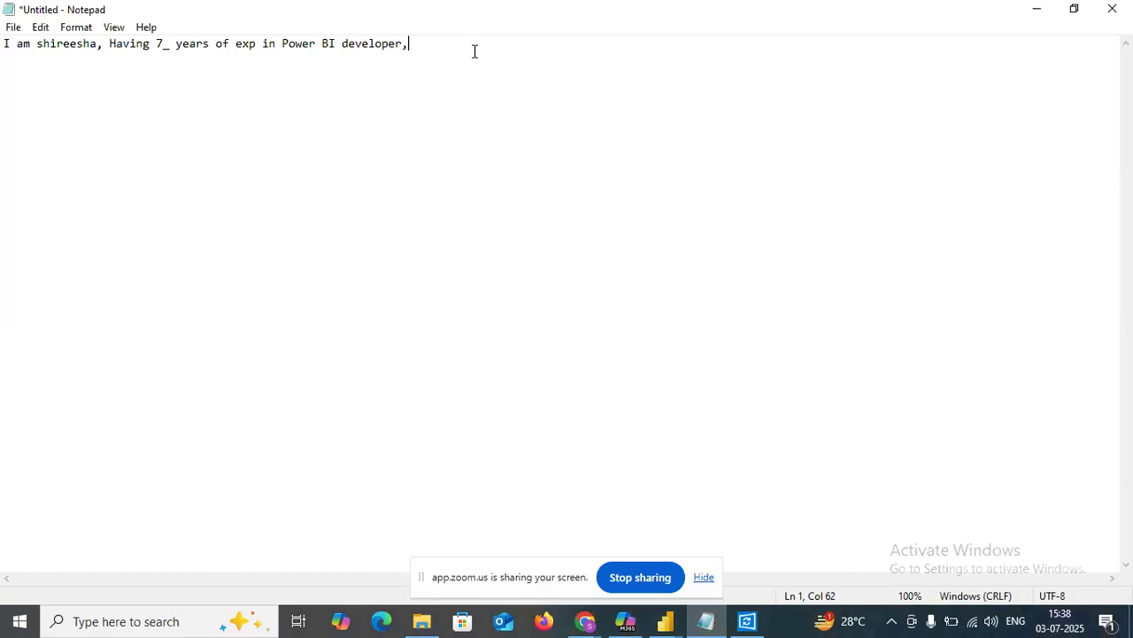
- Add a paragraph below the introduction, after a blank line, reading "Power BI:It was Introduced by Microsoft,Microsoft Power BI"
{"action": "key", "text": "Return"}
{"action": "key", "text": "Return"}
{"action": "type", "text": "P"}
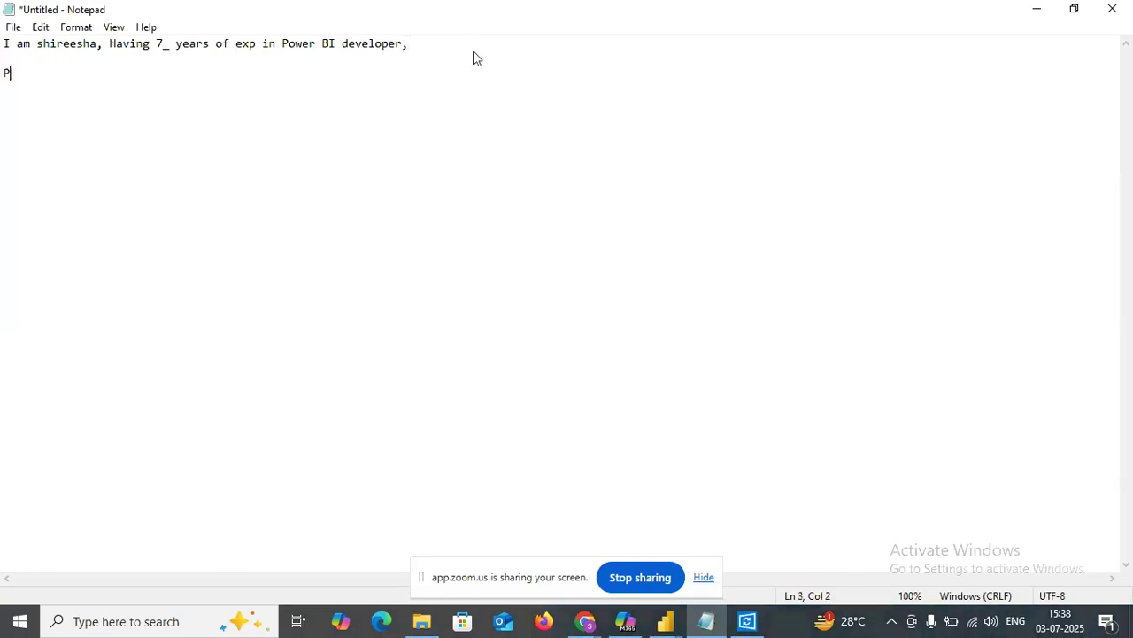
{"action": "type", "text": "ower BI"}
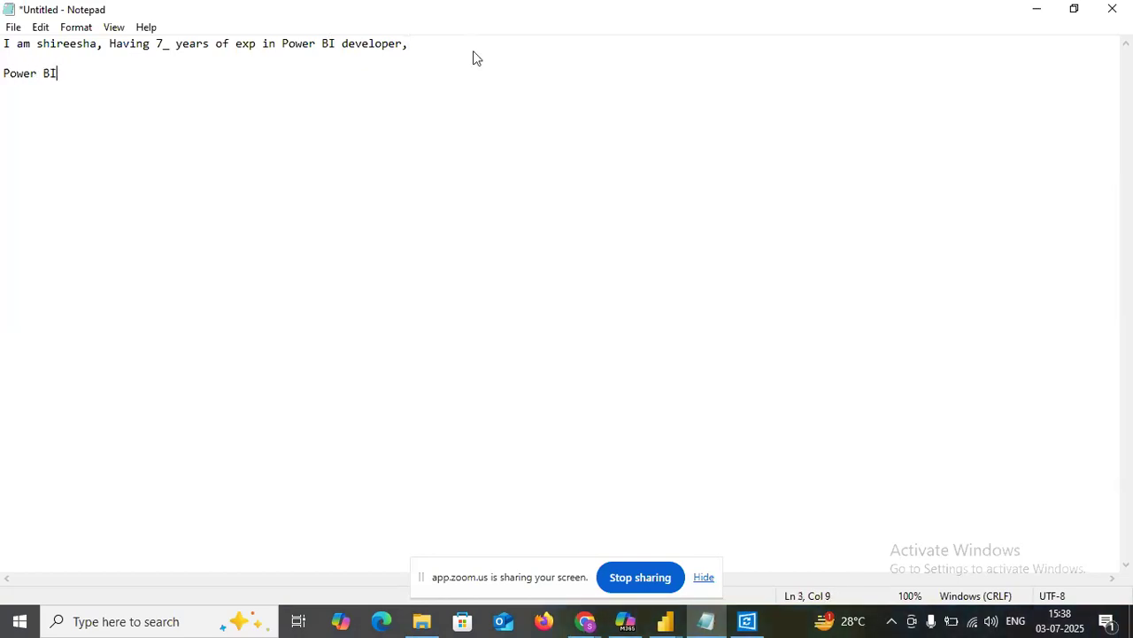
{"action": "type", "text": ":"}
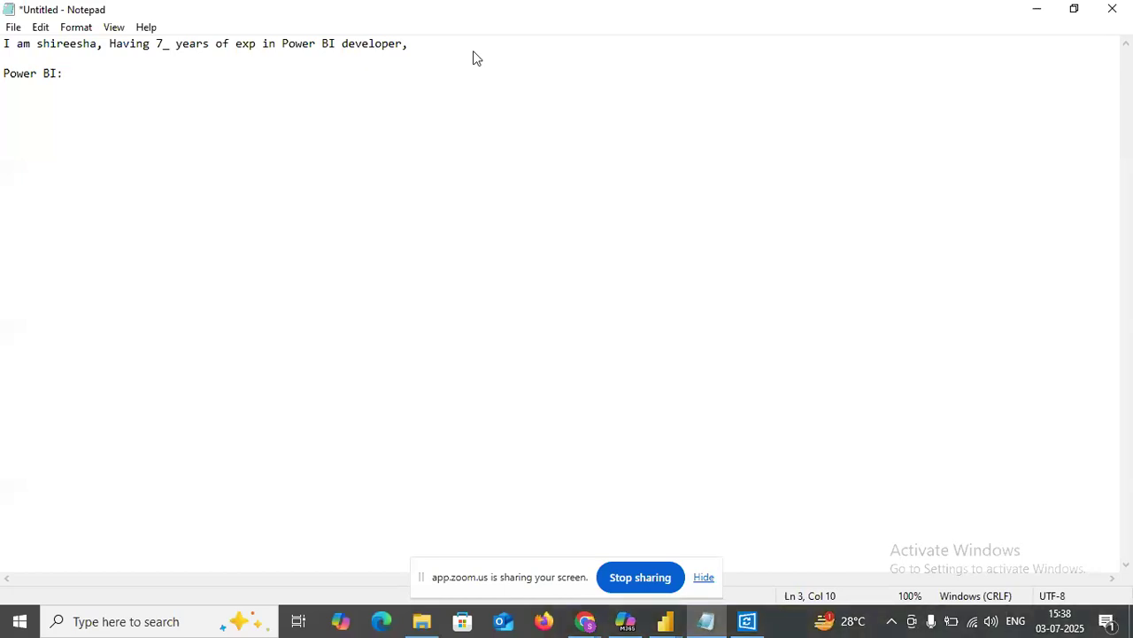
{"action": "type", "text": "It was "}
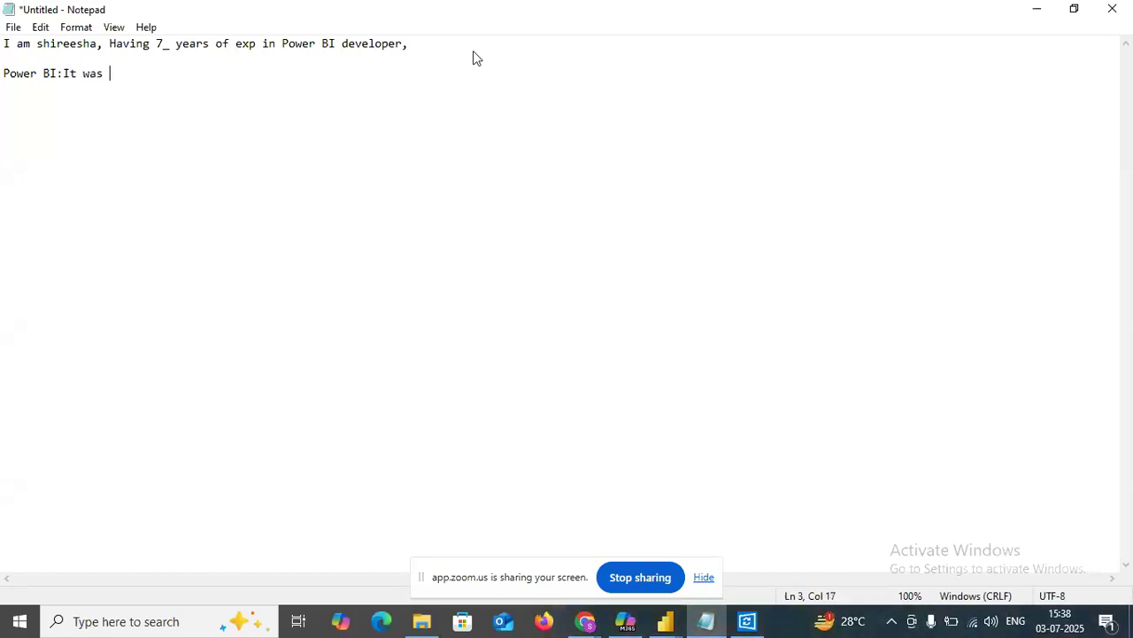
{"action": "type", "text": "Introduced n"}
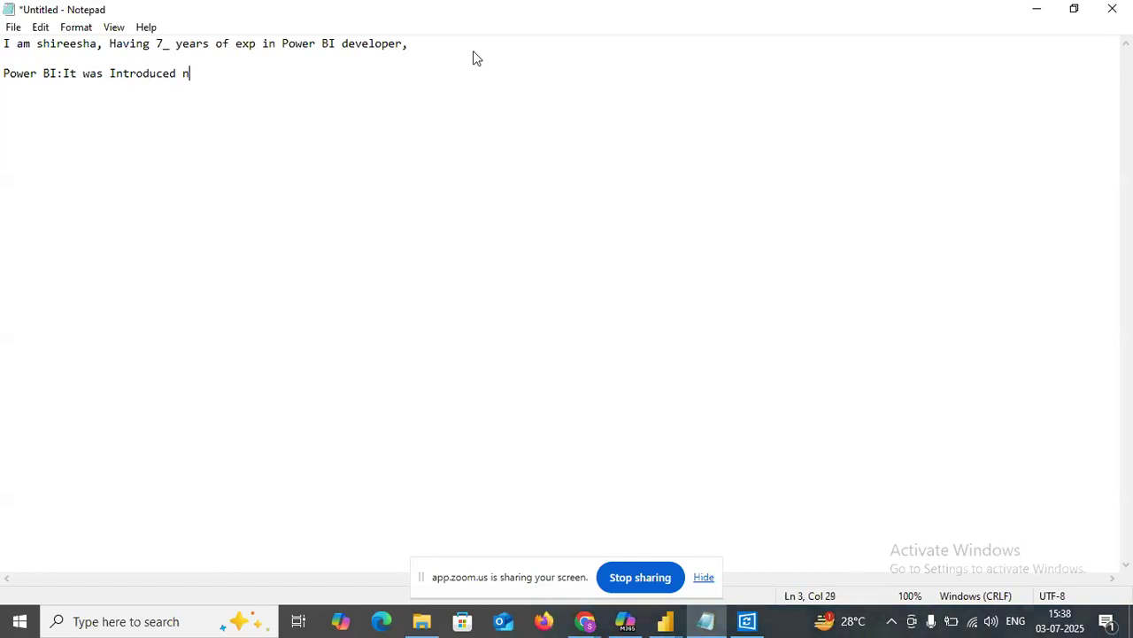
{"action": "key", "text": "BackSpace"}
{"action": "type", "text": "by "}
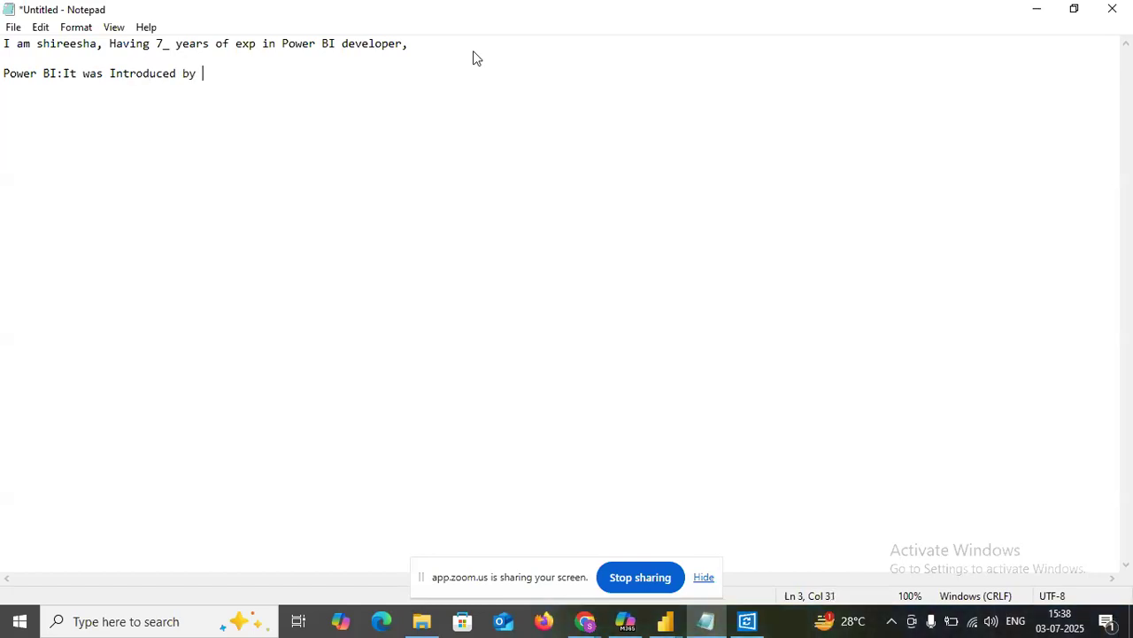
{"action": "type", "text": "Power BI"}
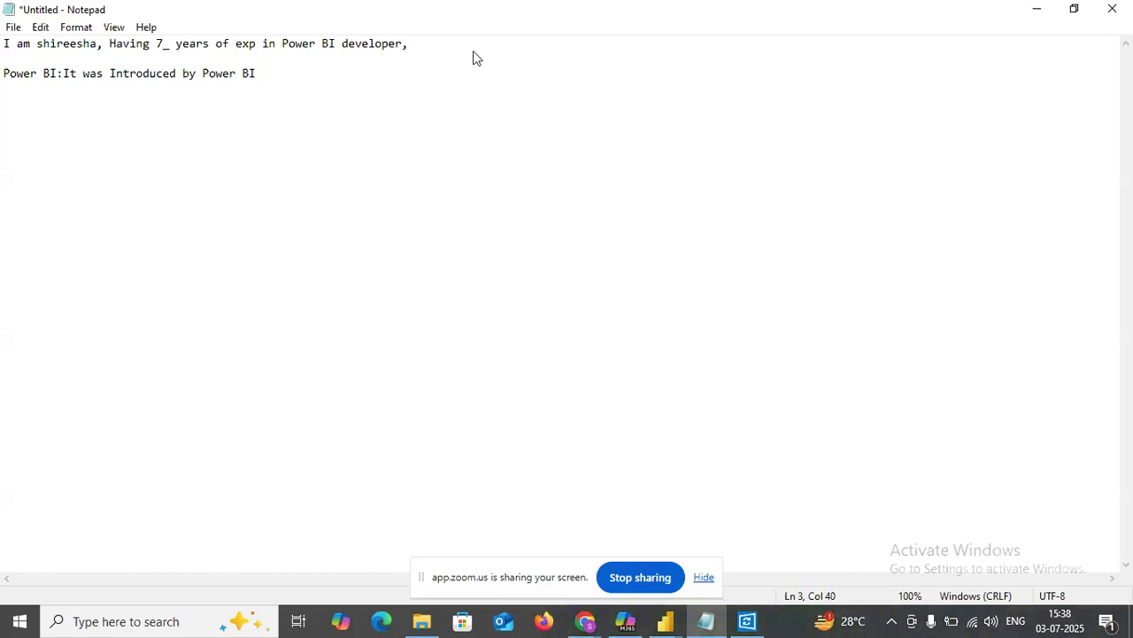
{"action": "key", "text": "BackSpace"}
{"action": "key", "text": "BackSpace"}
{"action": "key", "text": "BackSpace"}
{"action": "key", "text": "BackSpace"}
{"action": "key", "text": "BackSpace"}
{"action": "key", "text": "BackSpace"}
{"action": "key", "text": "BackSpace"}
{"action": "key", "text": "BackSpace"}
{"action": "type", "text": "Microsoft,"}
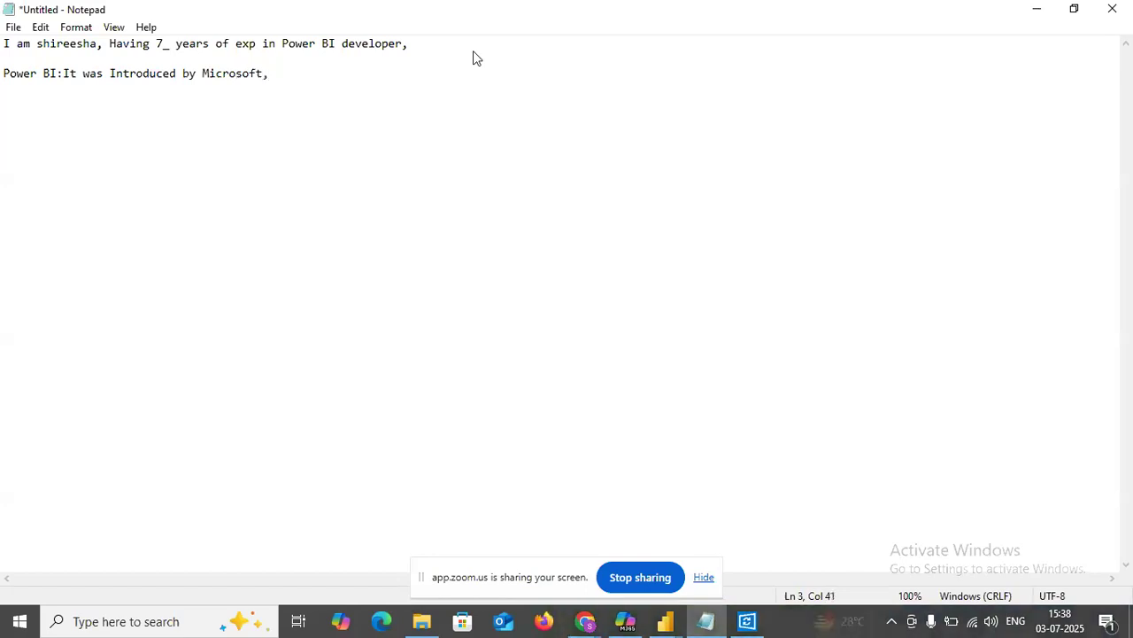
{"action": "type", "text": "Microso"}
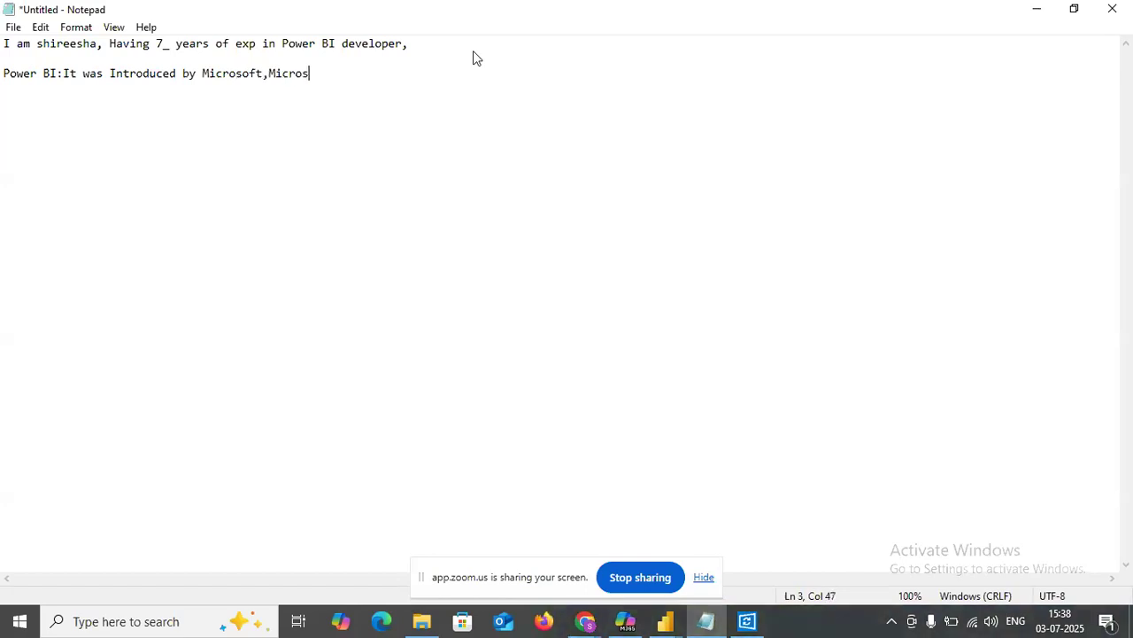
{"action": "type", "text": "ft "}
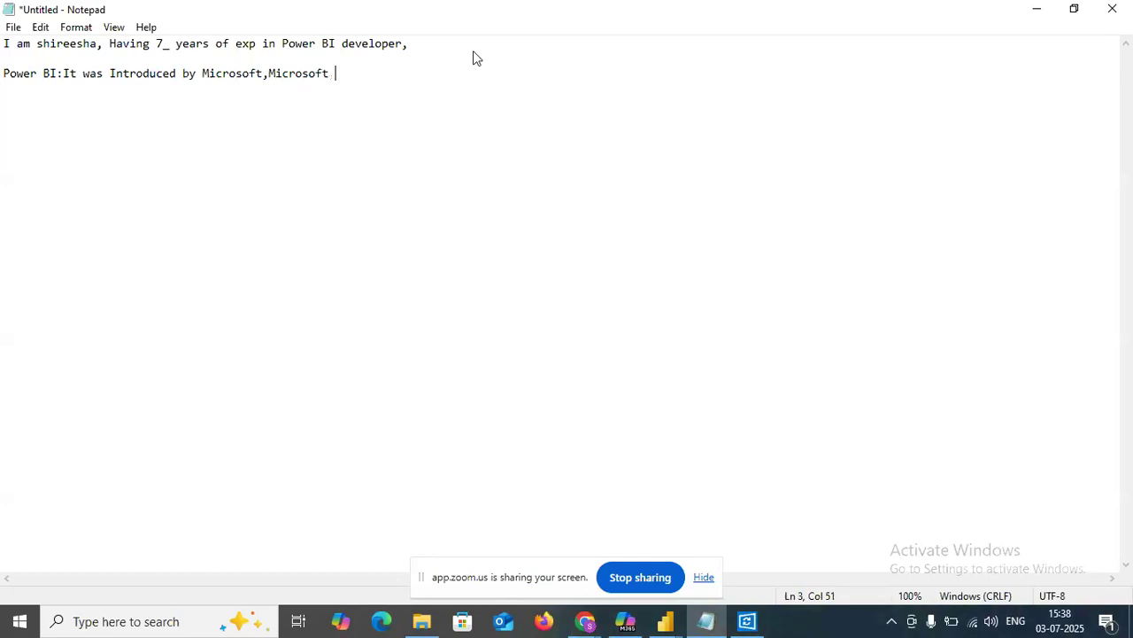
{"action": "type", "text": "Power BI"}
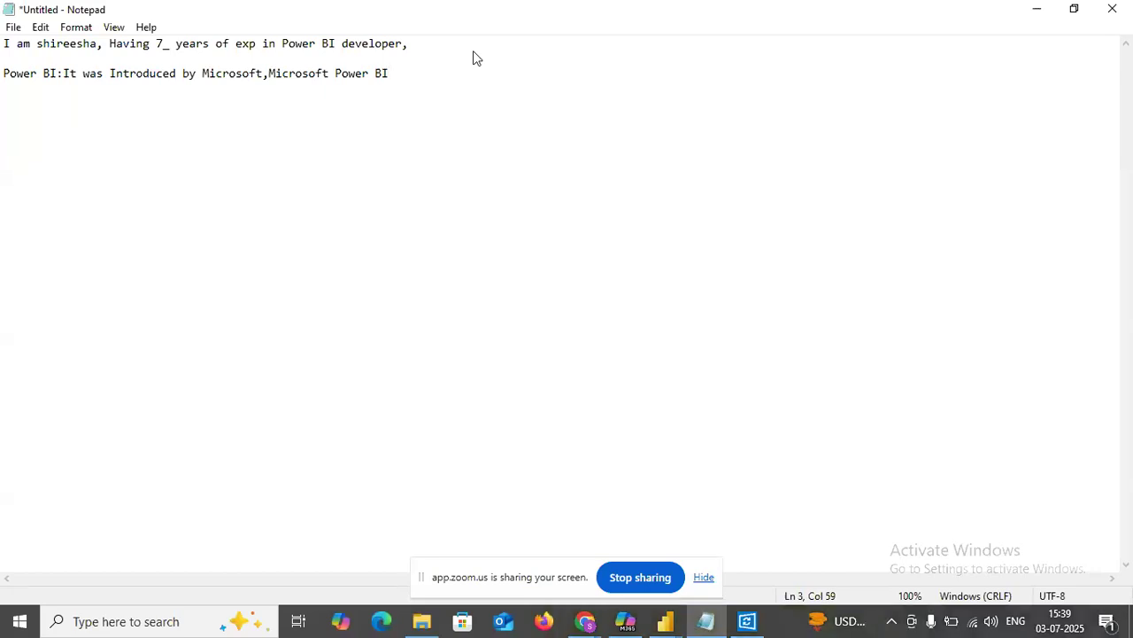
- Add the year 2013 on its own line, one blank line below the Microsoft sentence
{"action": "key", "text": "Return"}
{"action": "key", "text": "Return"}
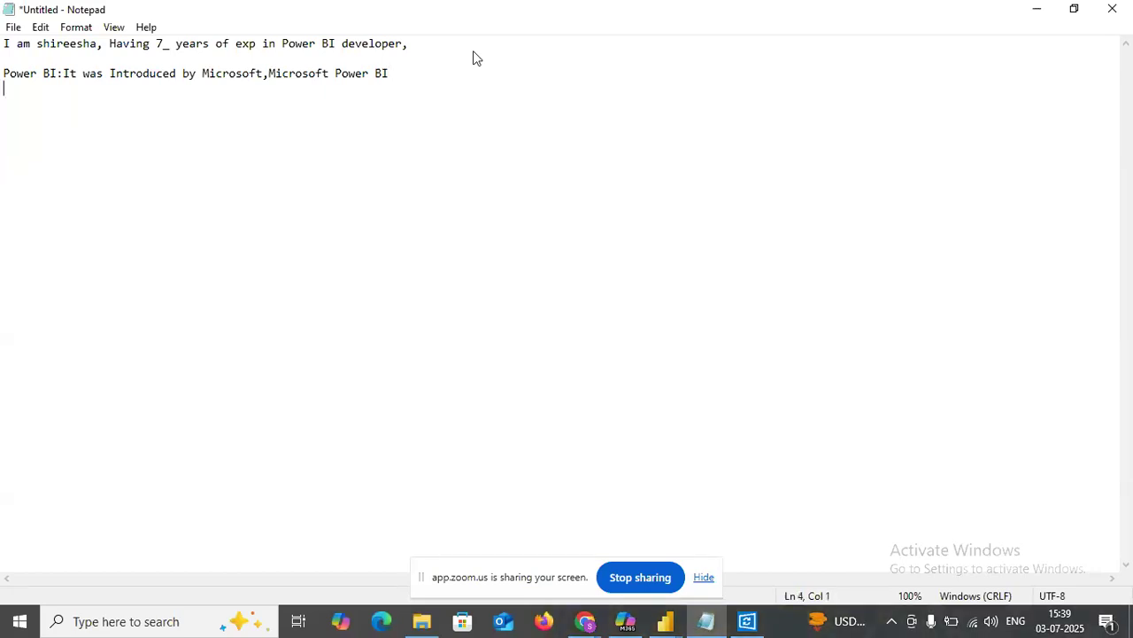
{"action": "type", "text": "2013"}
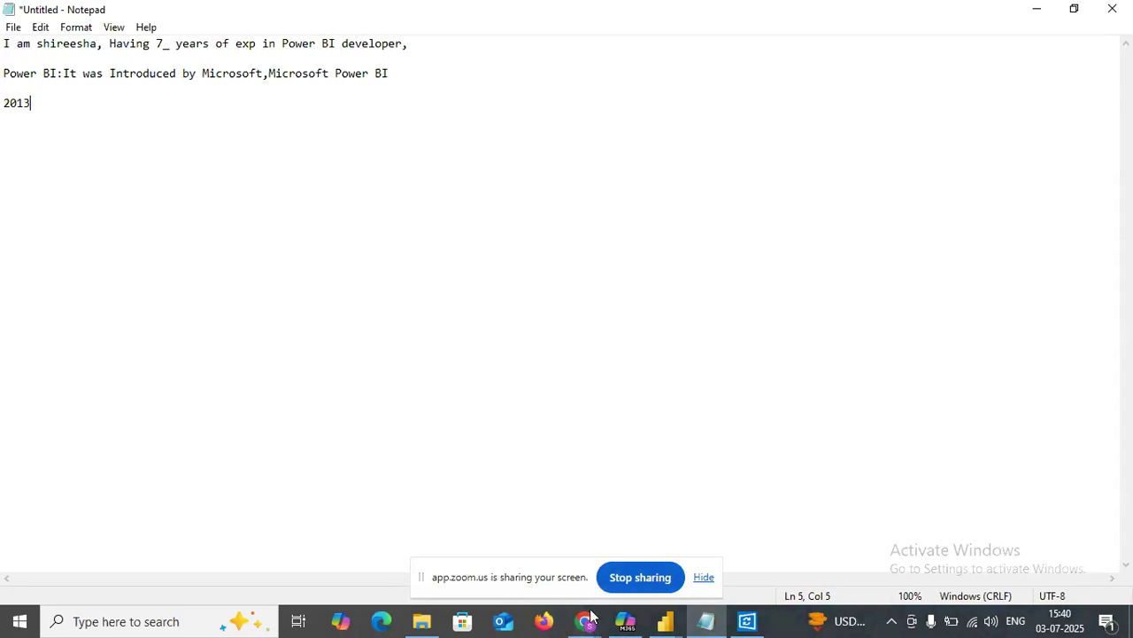
{"action": "mouse_move", "coordinate": [588, 622]}
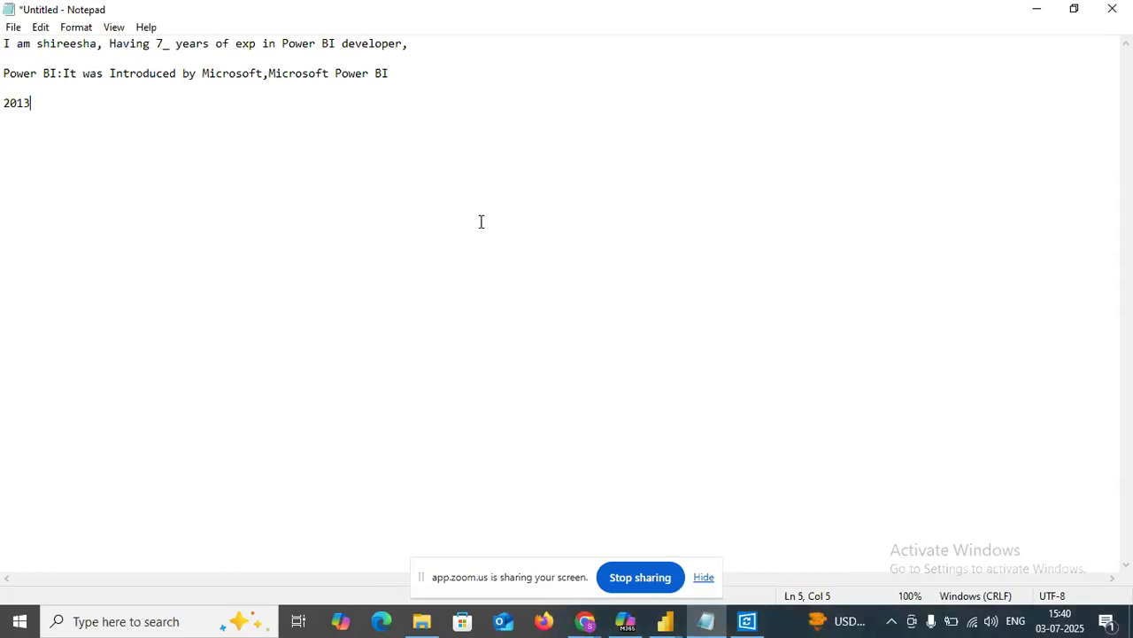
- Start a definition paragraph below 2013: "Power BI: It is reporting and Business intelligence tool which helps to connect multiple data sources"
{"action": "key", "text": "Return"}
{"action": "key", "text": "Return"}
{"action": "type", "text": "Power BI"}
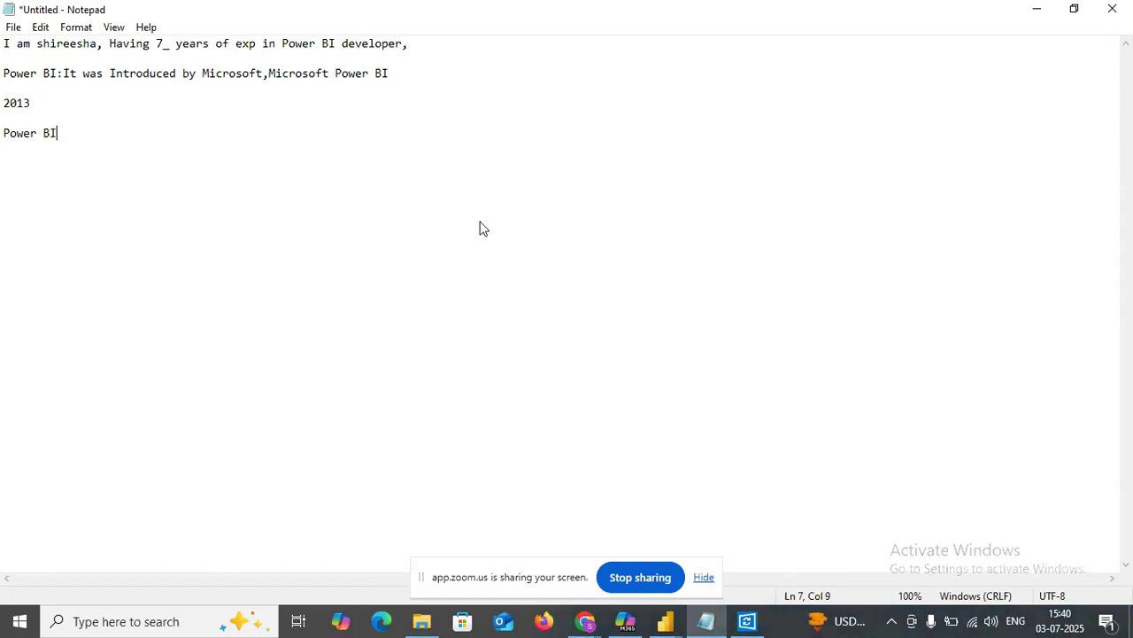
{"action": "type", "text": ": It is "}
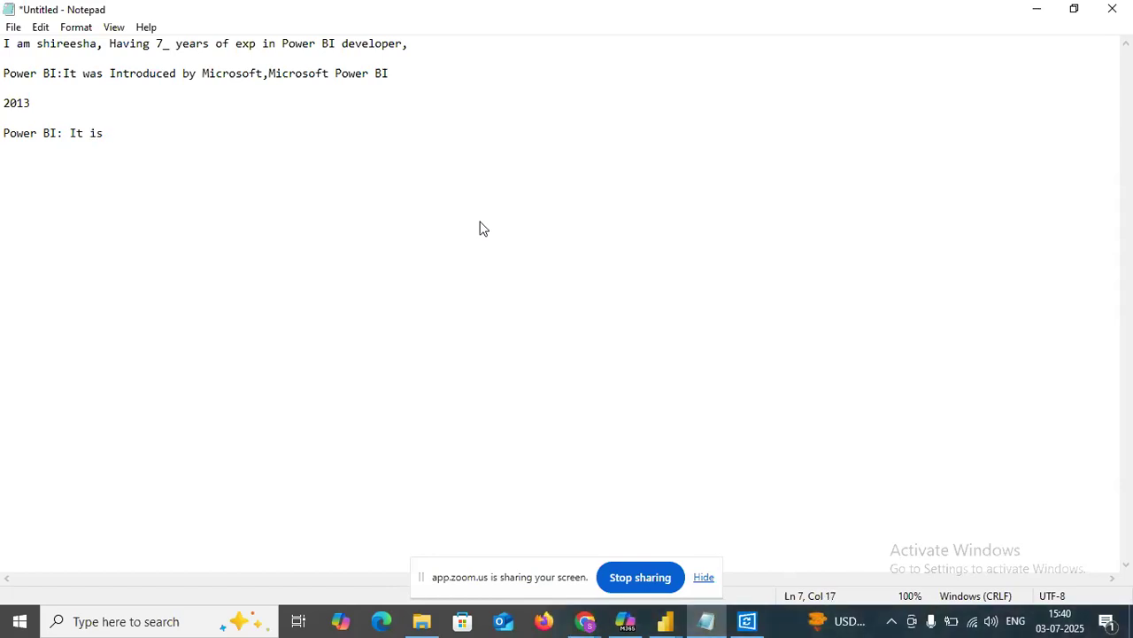
{"action": "type", "text": "reporting and "}
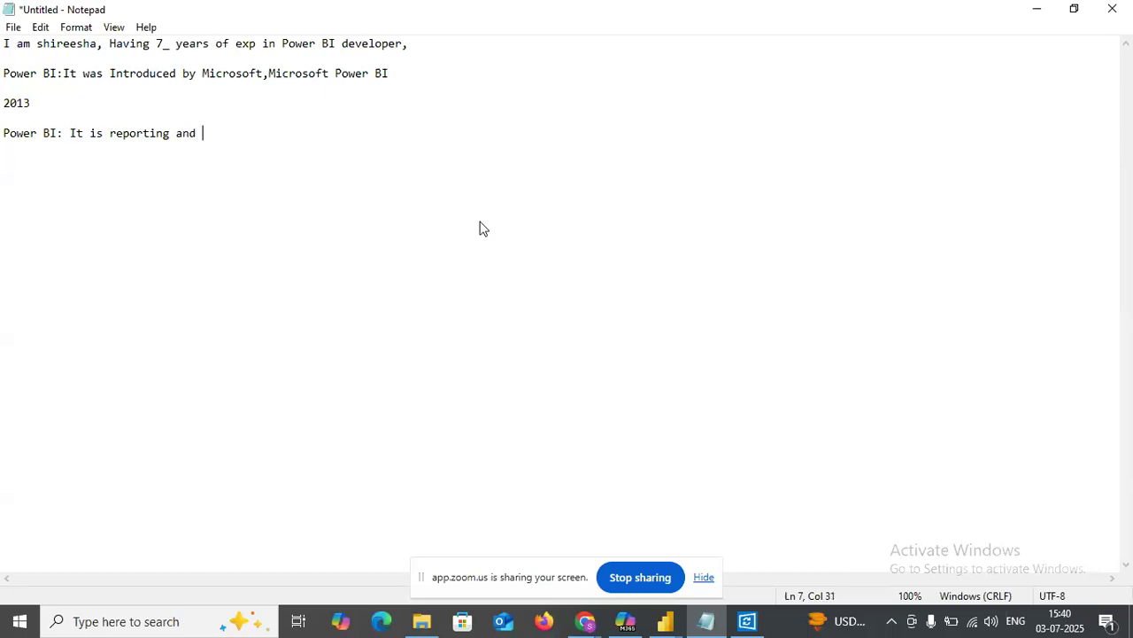
{"action": "type", "text": "Business intell"}
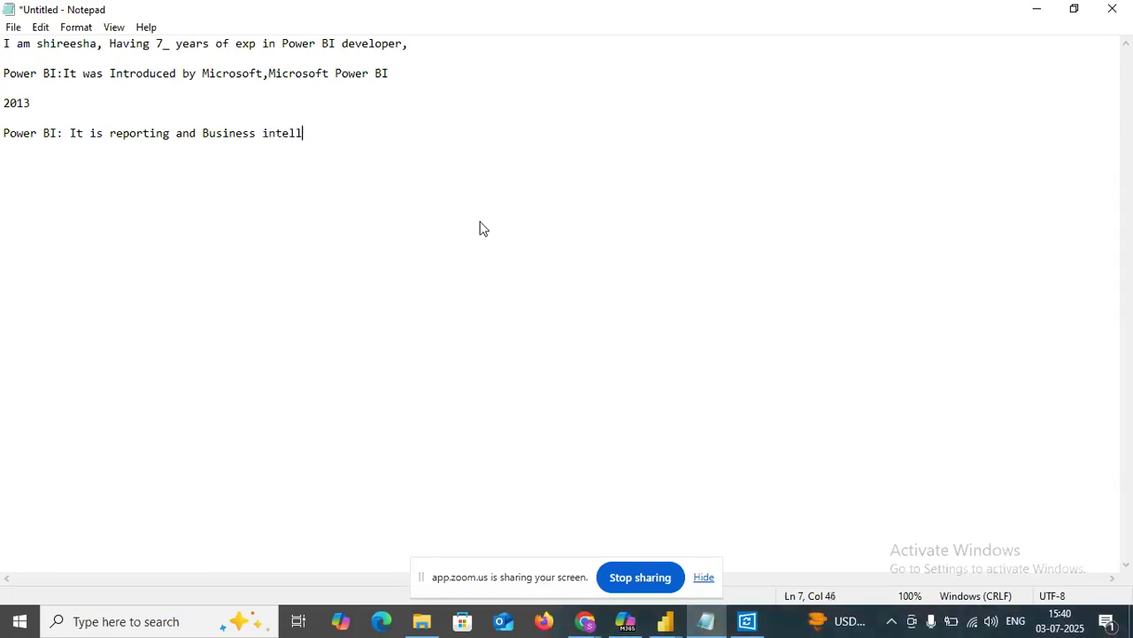
{"action": "type", "text": "igence tool which helps"}
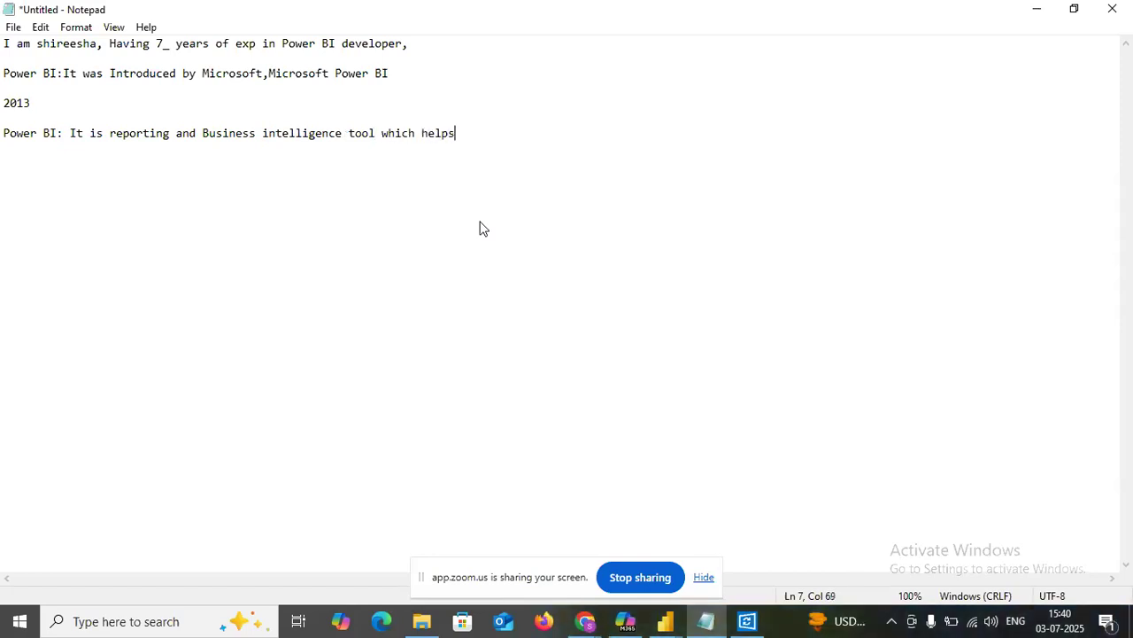
{"action": "type", "text": " to connect"}
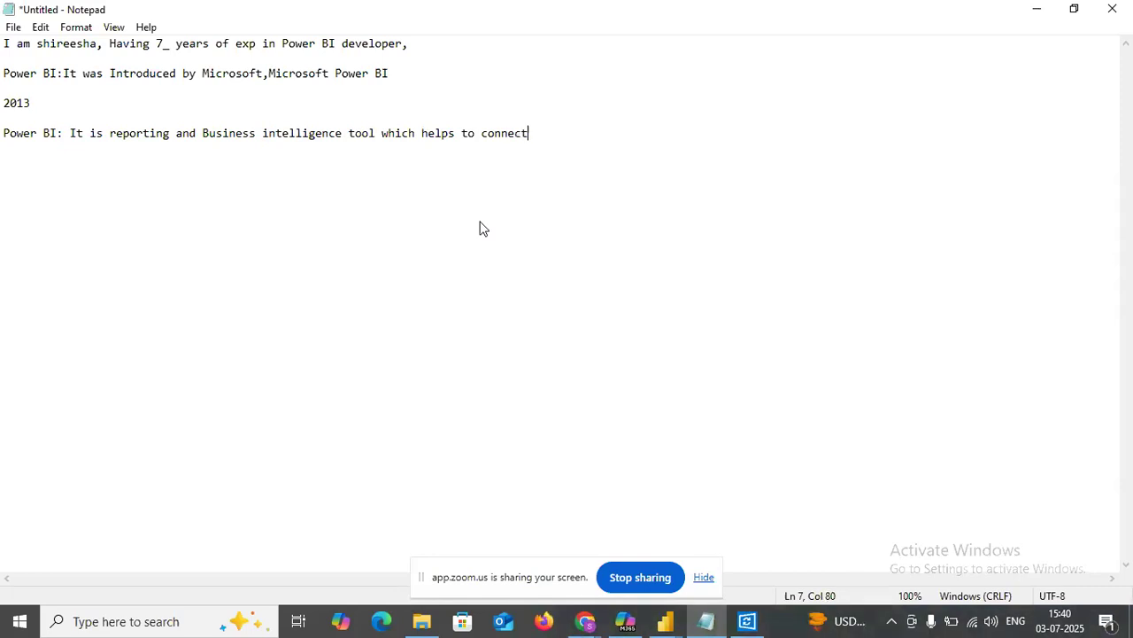
{"action": "type", "text": " multiple data sources"}
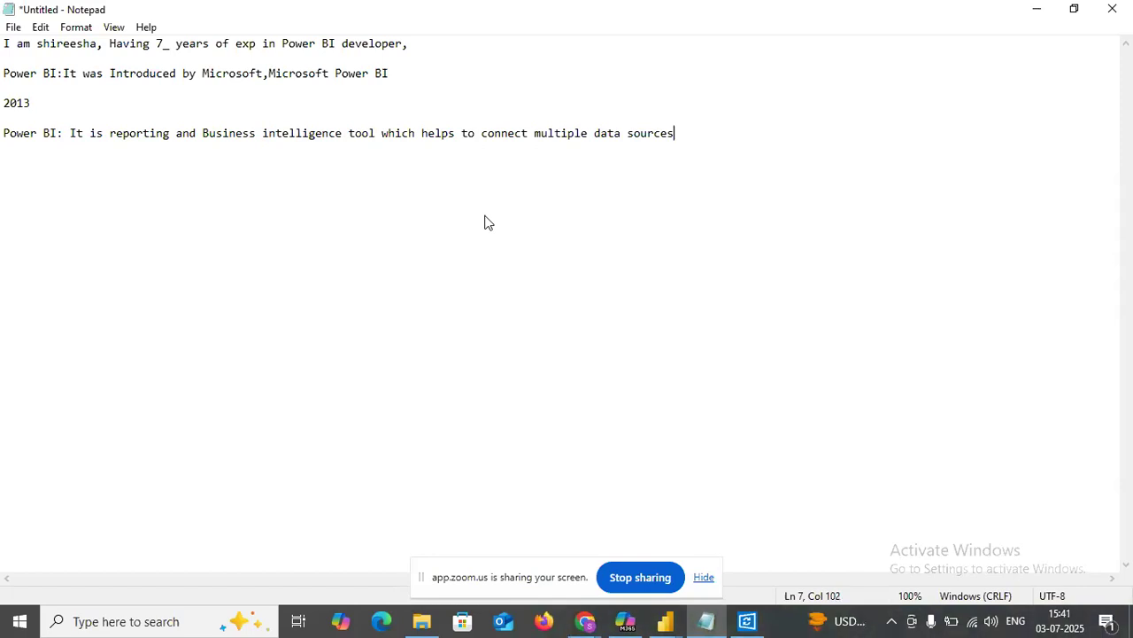
- Finish the Power BI definition with "and based on the data we can create differenct reports."
{"action": "type", "text": "and ba"}
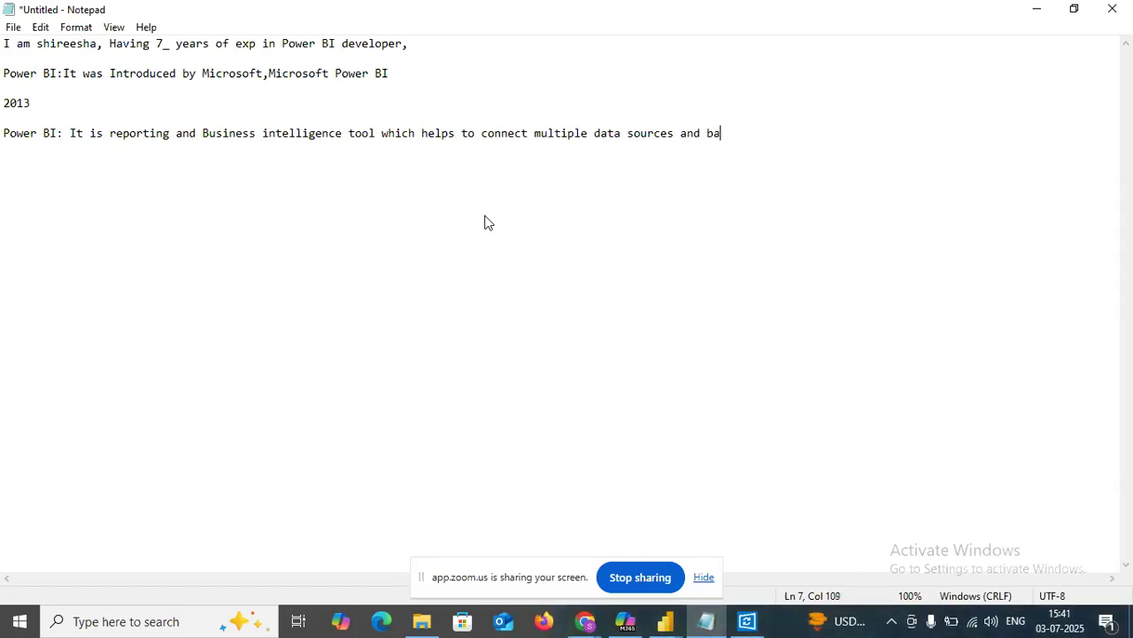
{"action": "type", "text": "sed on t"}
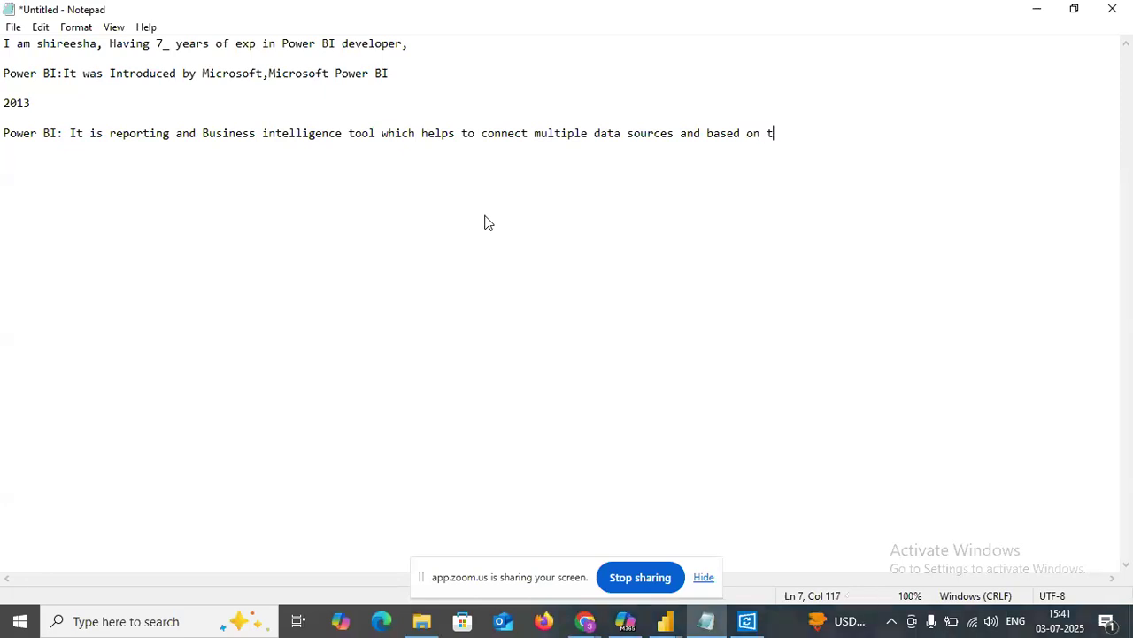
{"action": "type", "text": "he data "}
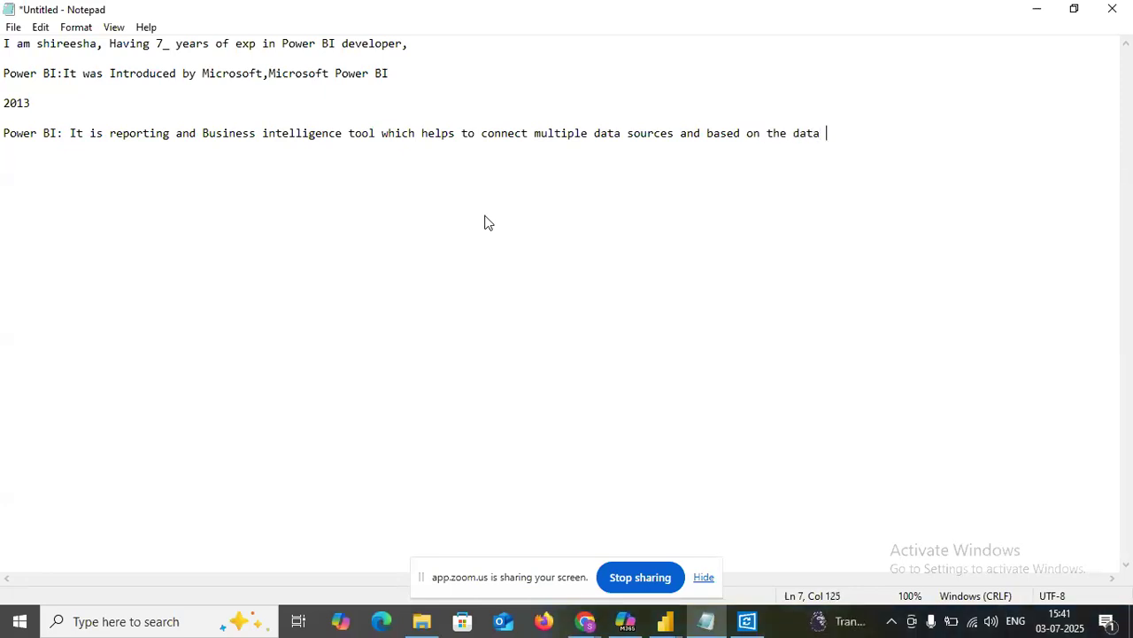
{"action": "type", "text": "we can cre"}
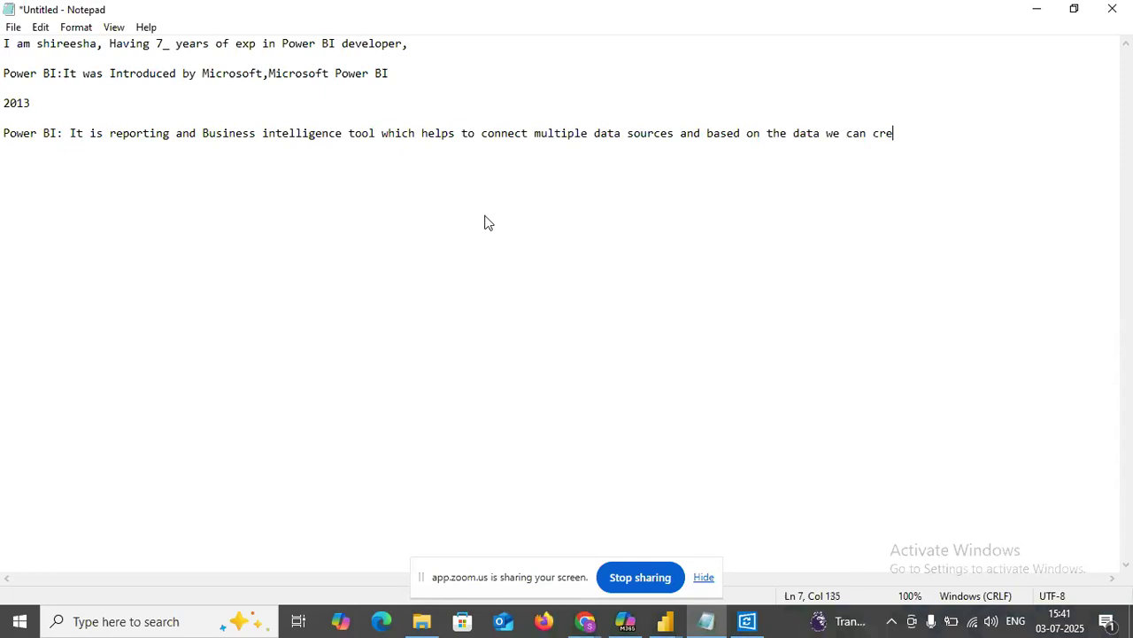
{"action": "type", "text": "ate dif"}
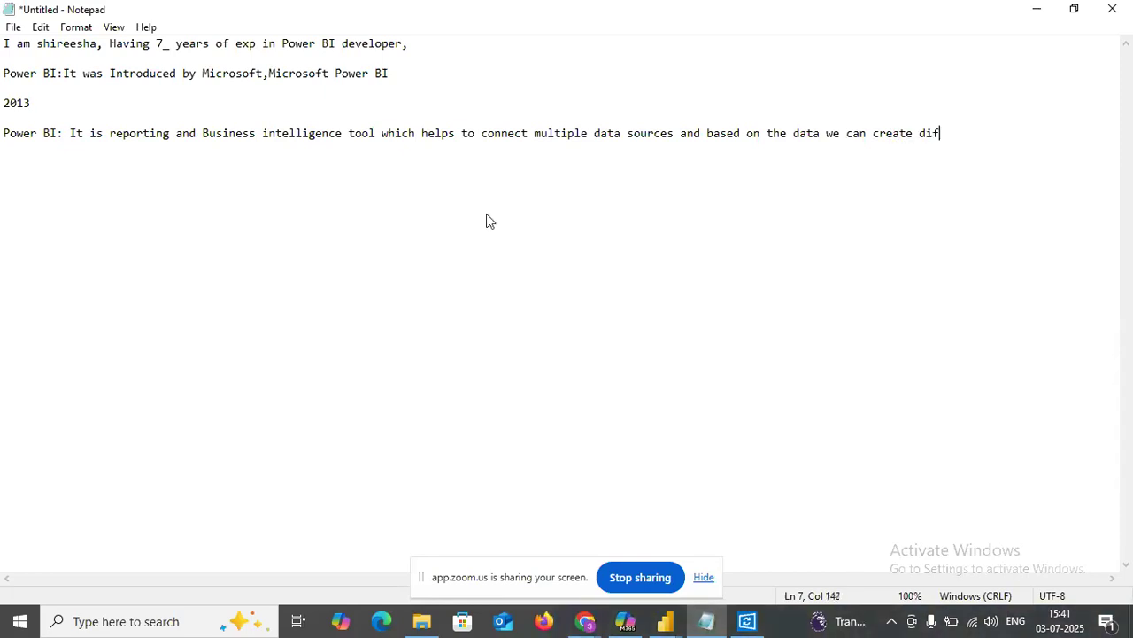
{"action": "type", "text": "ferenct"}
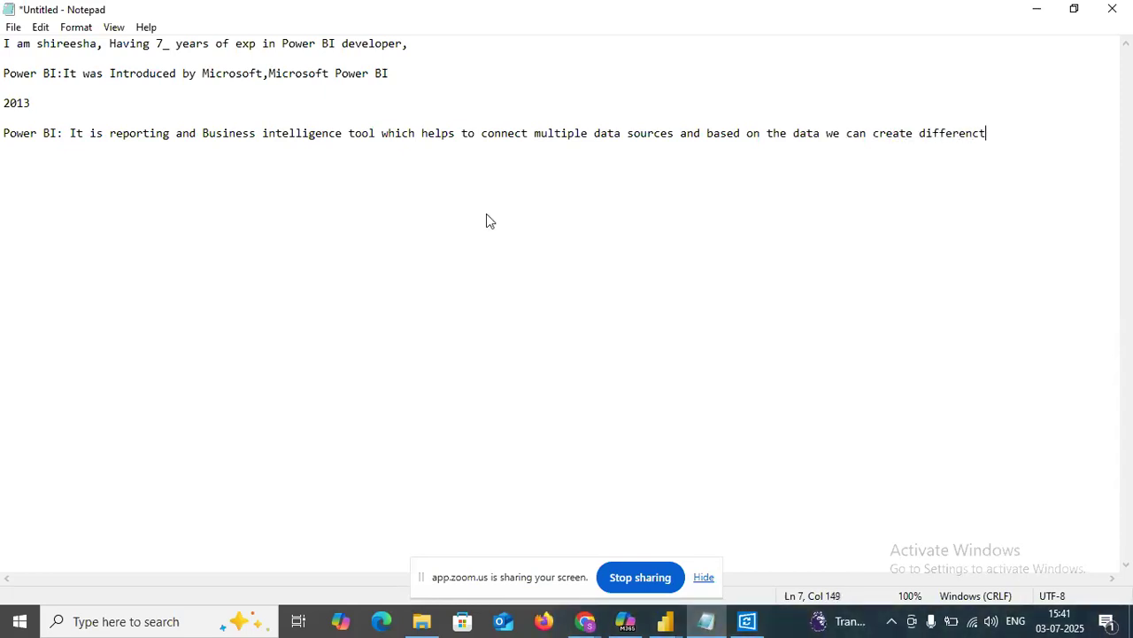
{"action": "type", "text": " reports."}
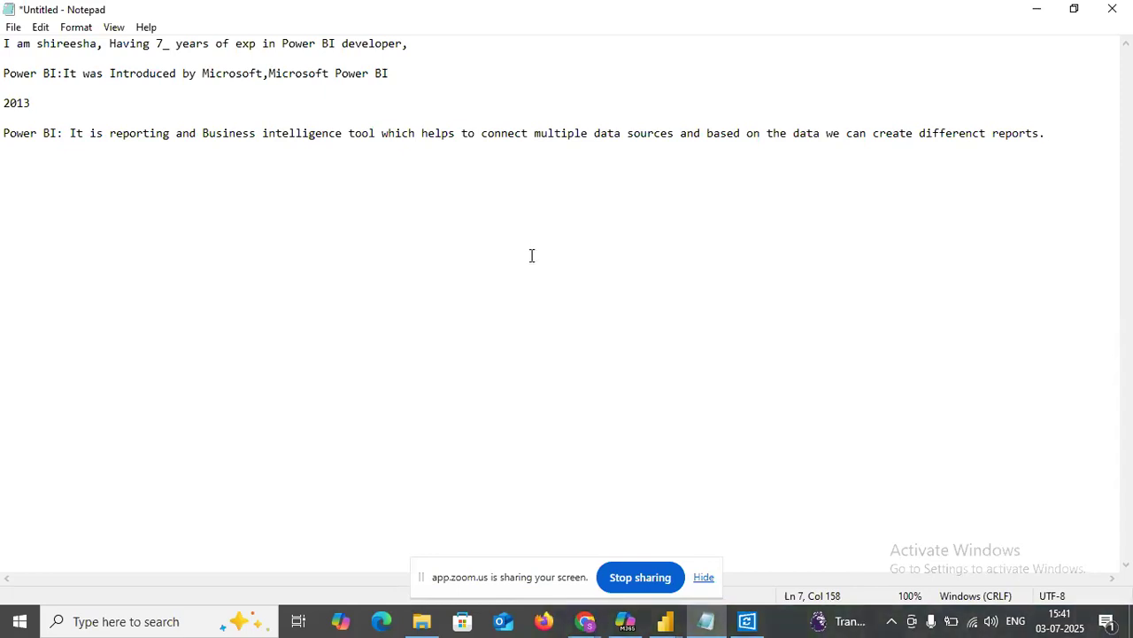
- Switch to the untitled report window in Power BI Desktop
{"action": "left_click", "coordinate": [665, 621]}
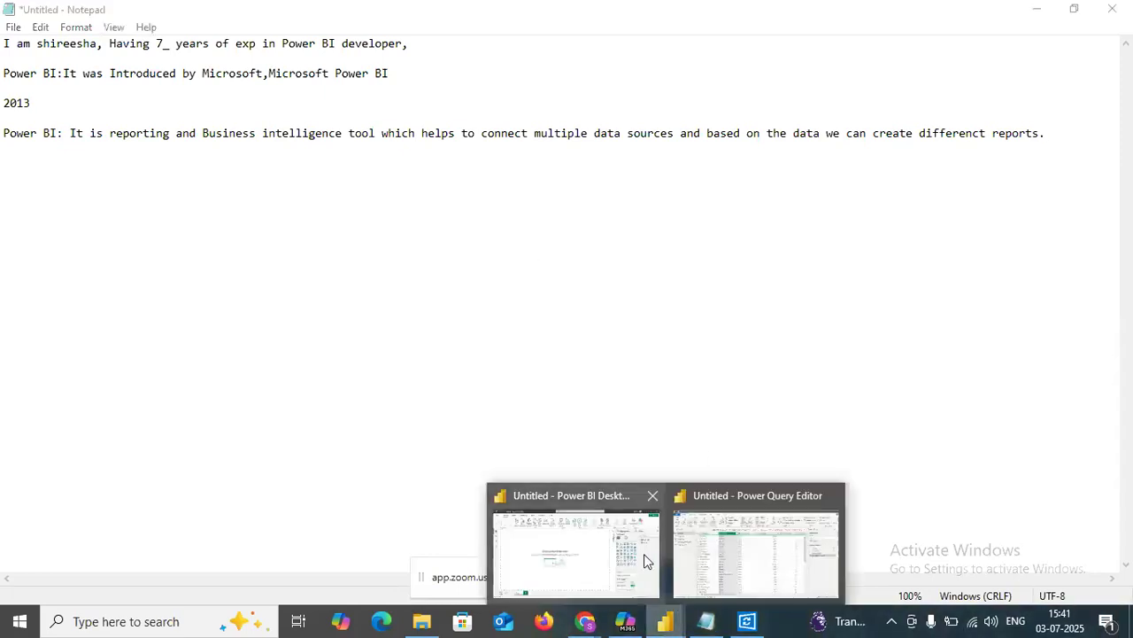
{"action": "left_click", "coordinate": [597, 562]}
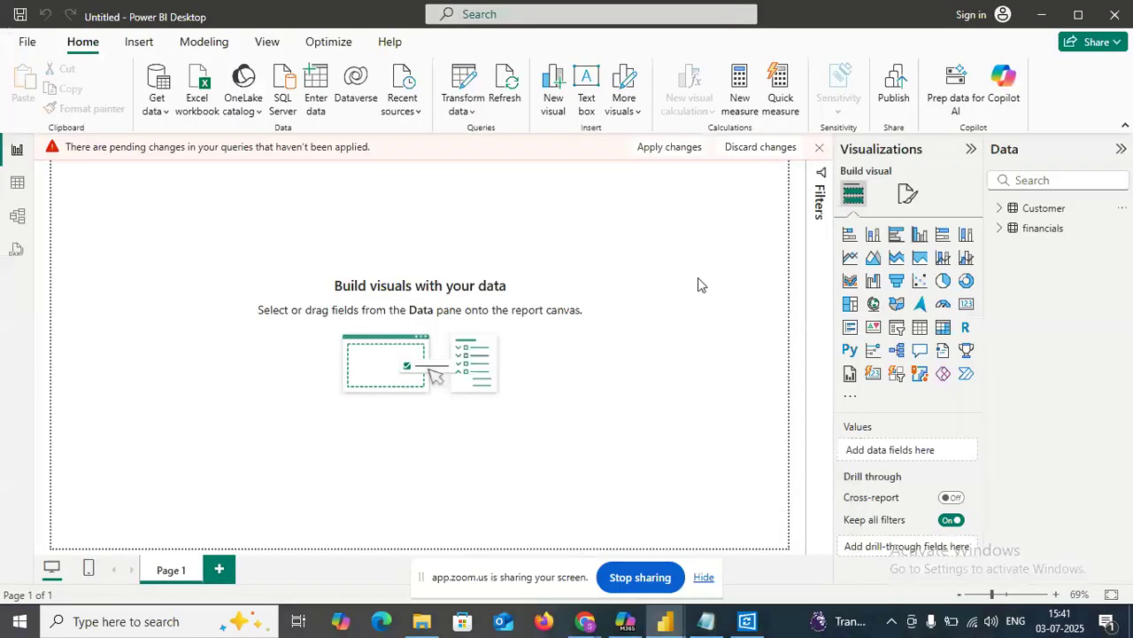
- Show the untitled Power BI Desktop report once more and return to the notes in Notepad
{"action": "left_click", "coordinate": [1042, 14]}
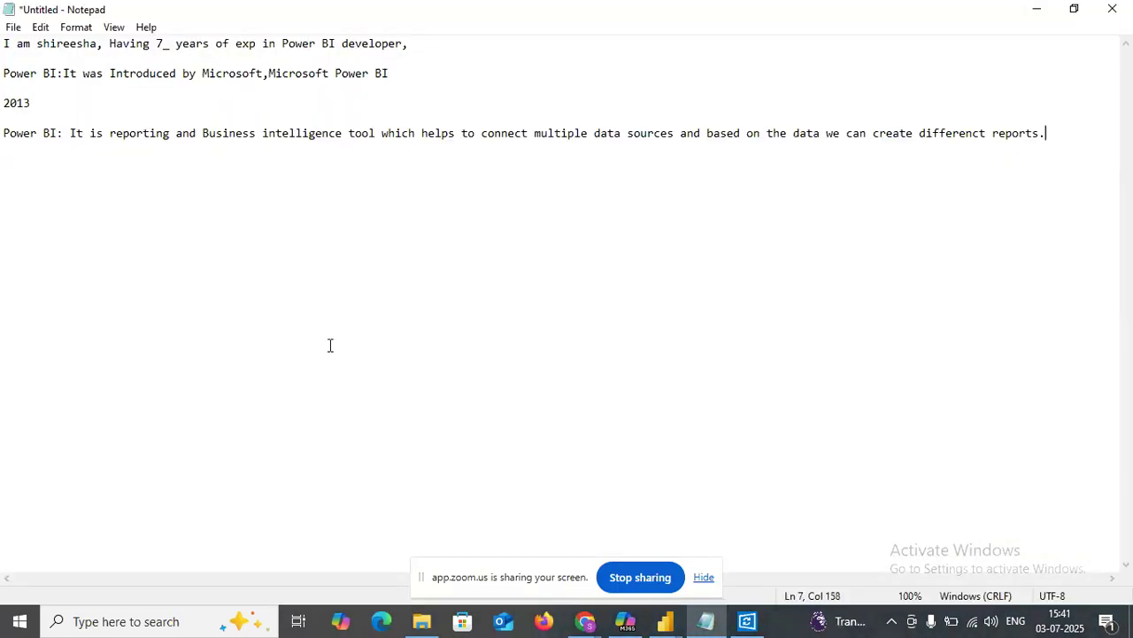
{"action": "left_click", "coordinate": [665, 621]}
{"action": "left_click", "coordinate": [589, 572]}
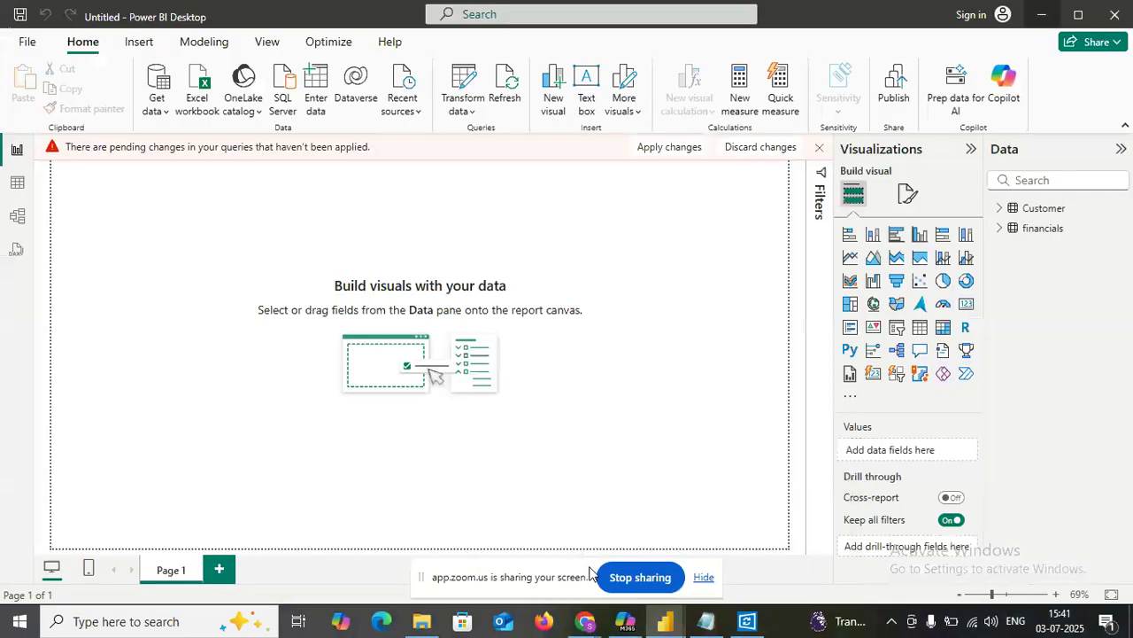
{"action": "left_click", "coordinate": [1041, 14]}
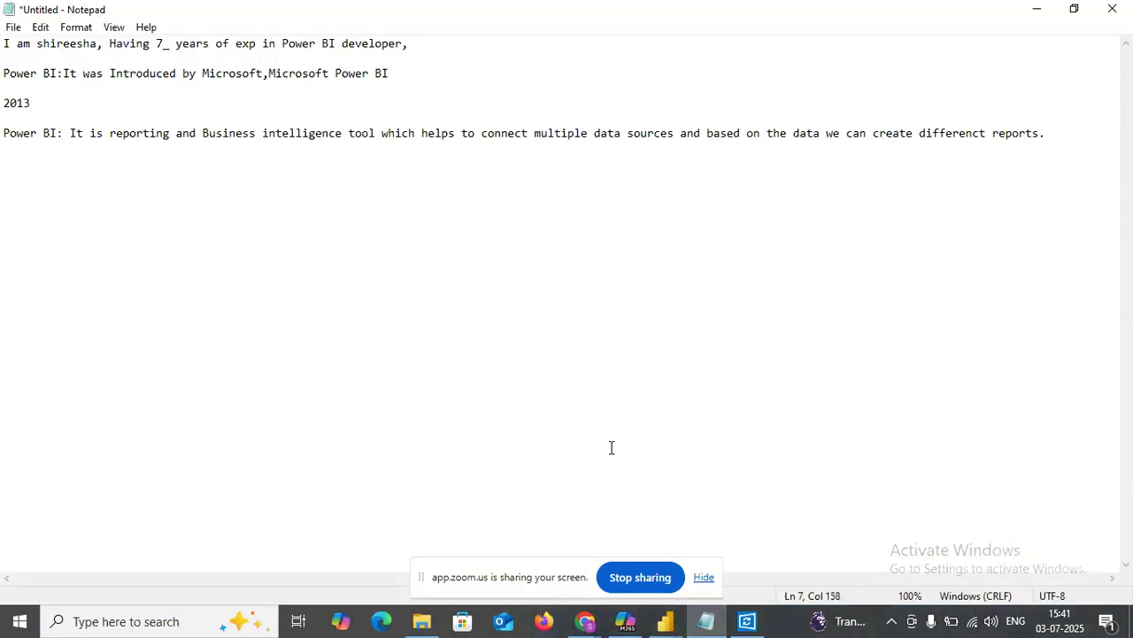
- Add the line "There are 3 main components:" one blank line below the Power BI definition
{"action": "key", "text": "Return"}
{"action": "key", "text": "Return"}
{"action": "type", "text": "Theare"}
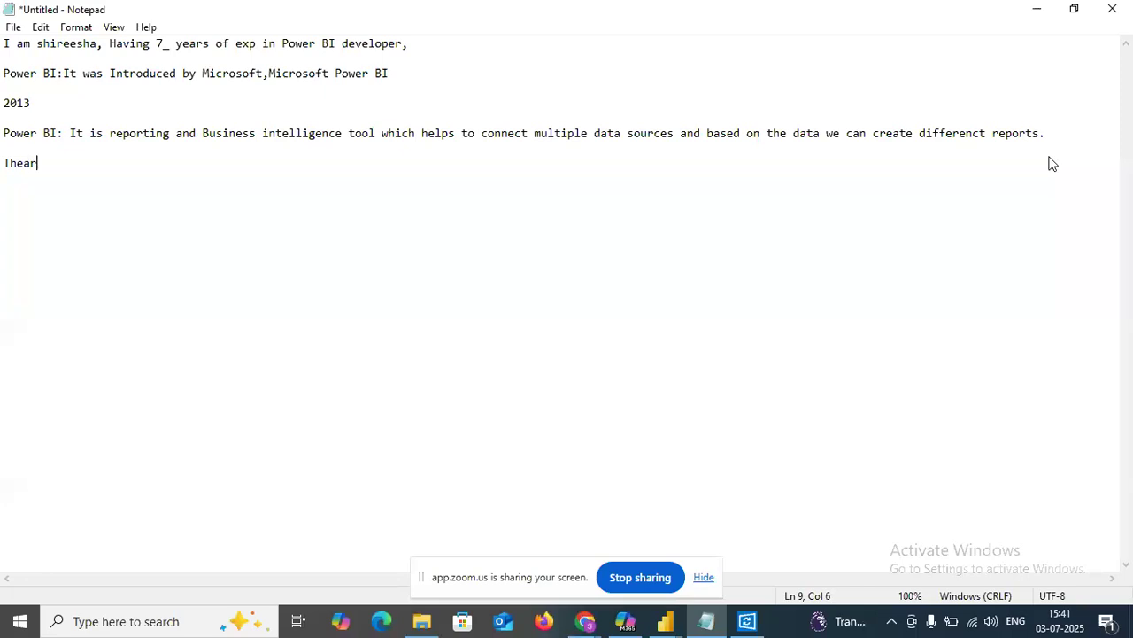
{"action": "key", "text": "BackSpace"}
{"action": "key", "text": "BackSpace"}
{"action": "key", "text": "BackSpace"}
{"action": "type", "text": "re"}
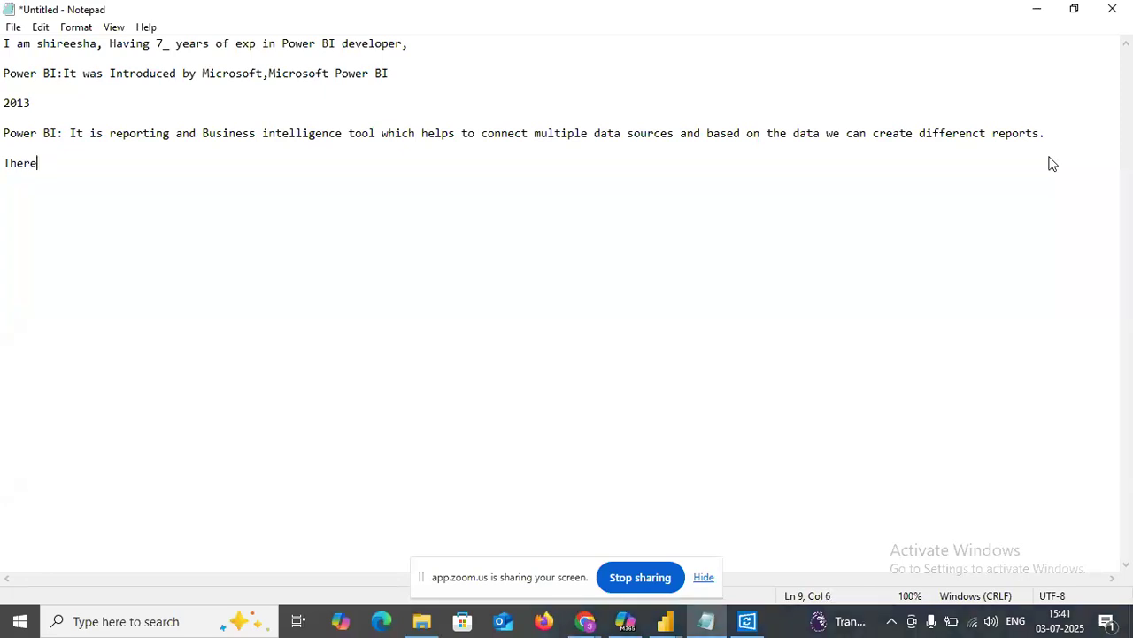
{"action": "type", "text": " are 3 main components:"}
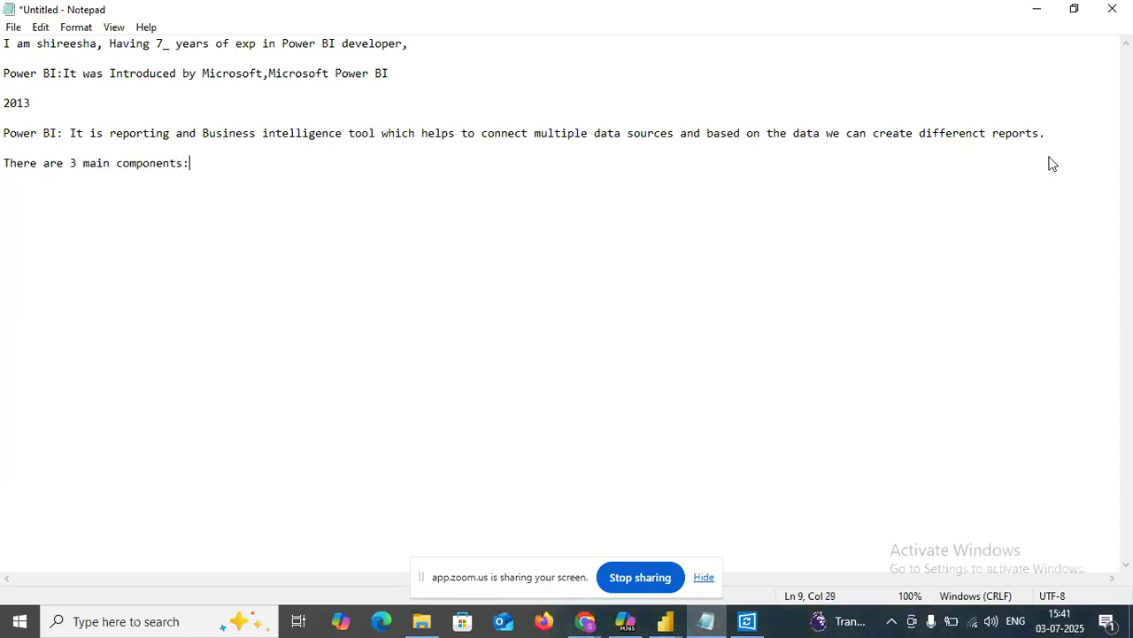
- List the components on numbered lines below: "1. Power BI desktop", "2. Power BI service" and "3. Power BI Mobile Apps"
{"action": "key", "text": "Return"}
{"action": "type", "text": "1. Po"}
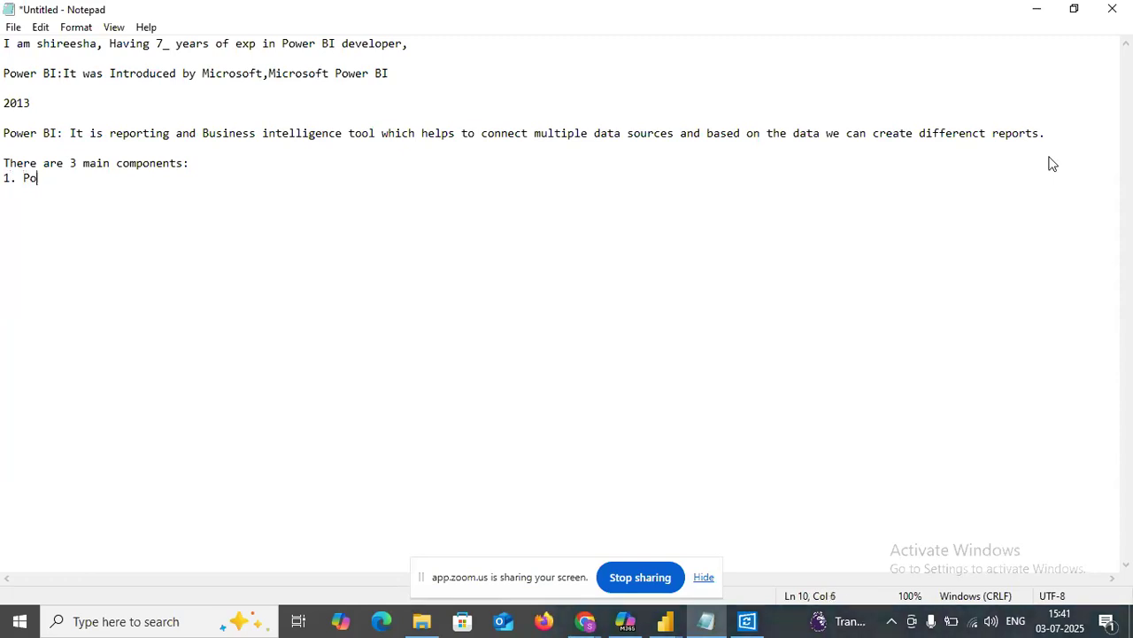
{"action": "type", "text": "wer B"}
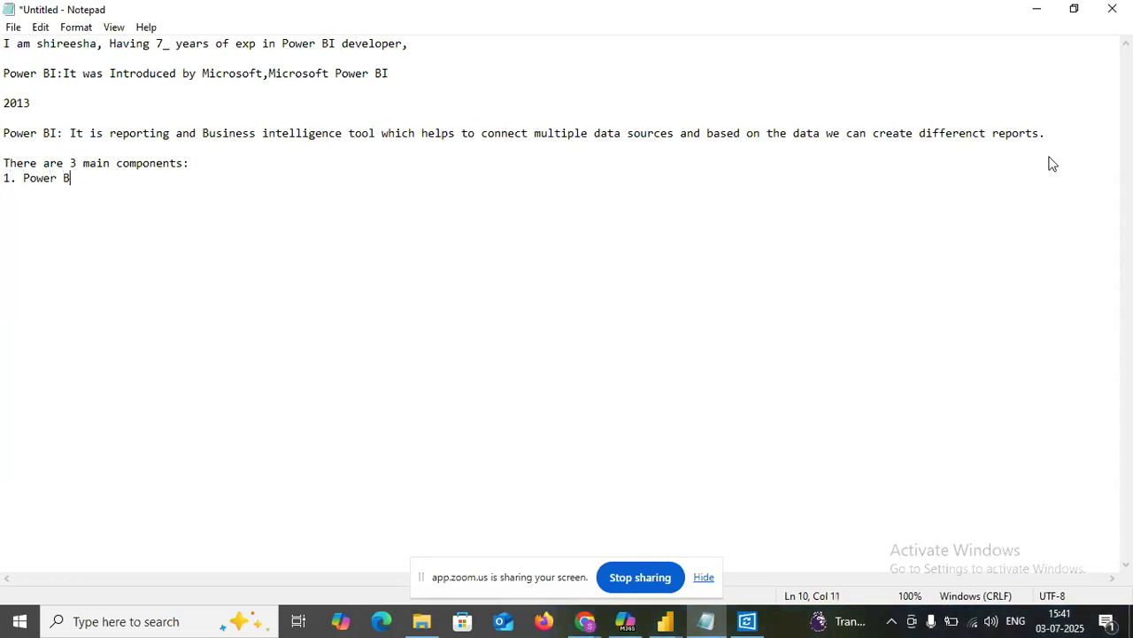
{"action": "type", "text": "I deskto"}
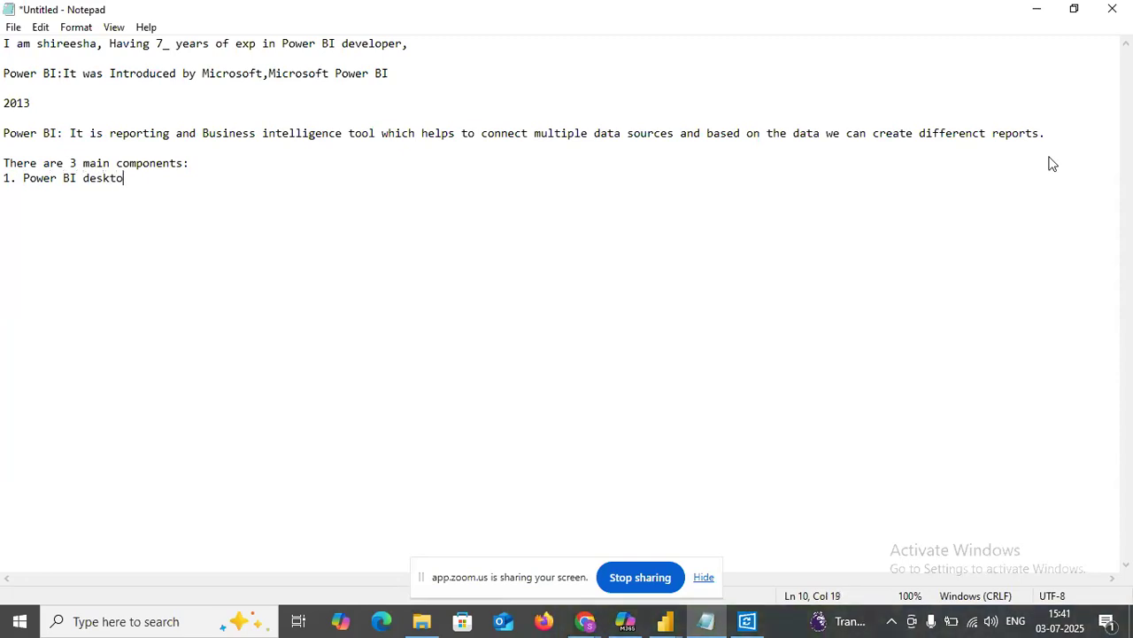
{"action": "type", "text": "p 2. Power "}
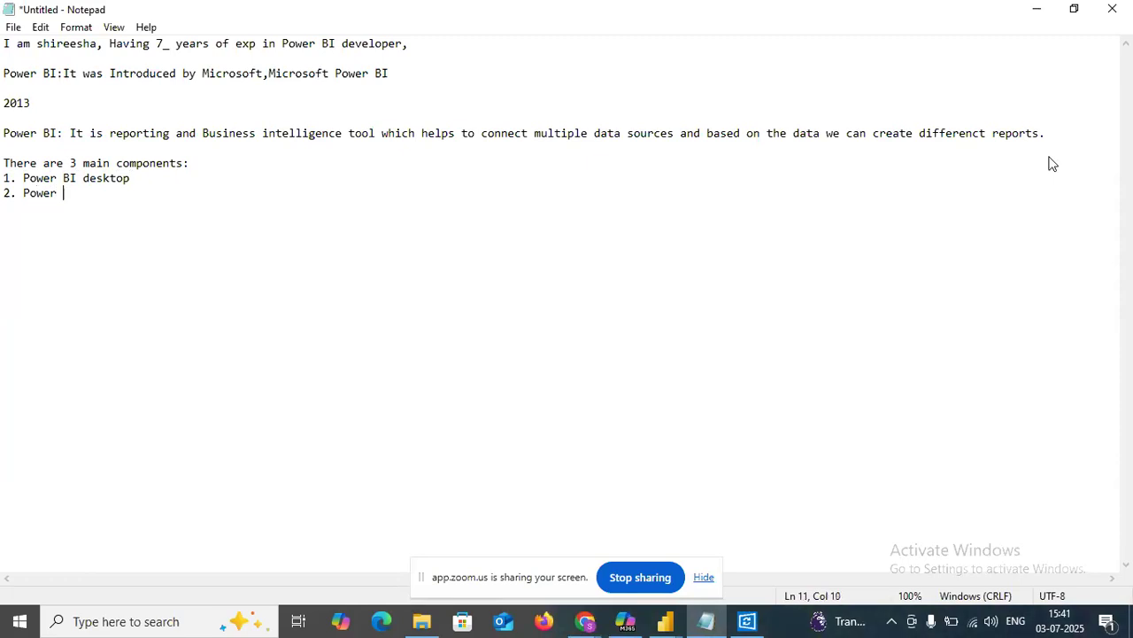
{"action": "type", "text": "BI se"}
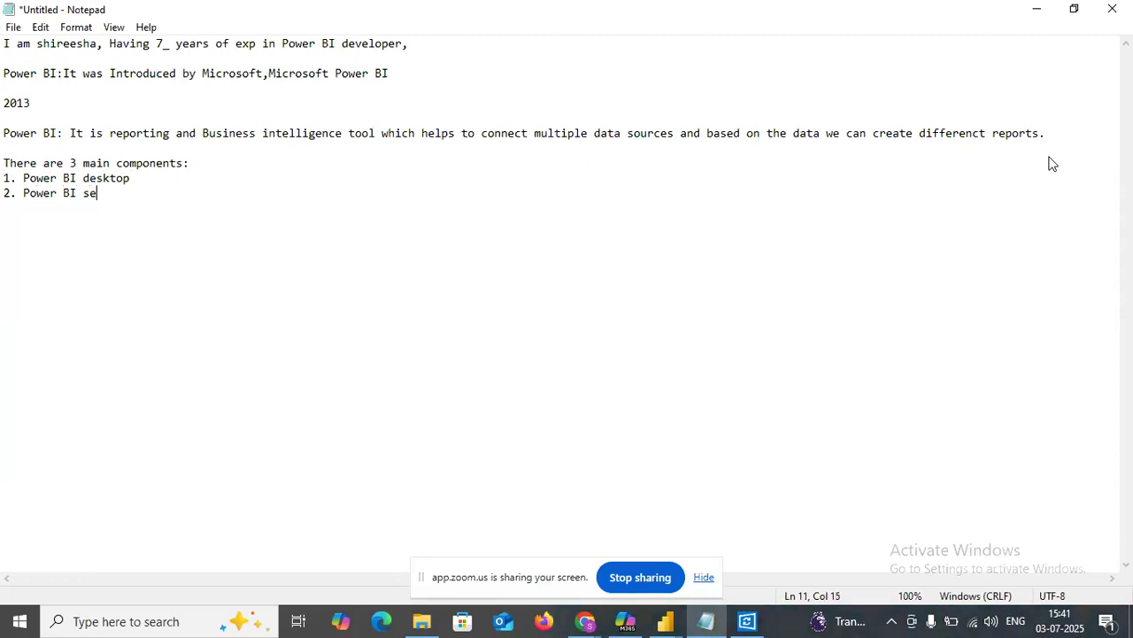
{"action": "type", "text": "rvice"}
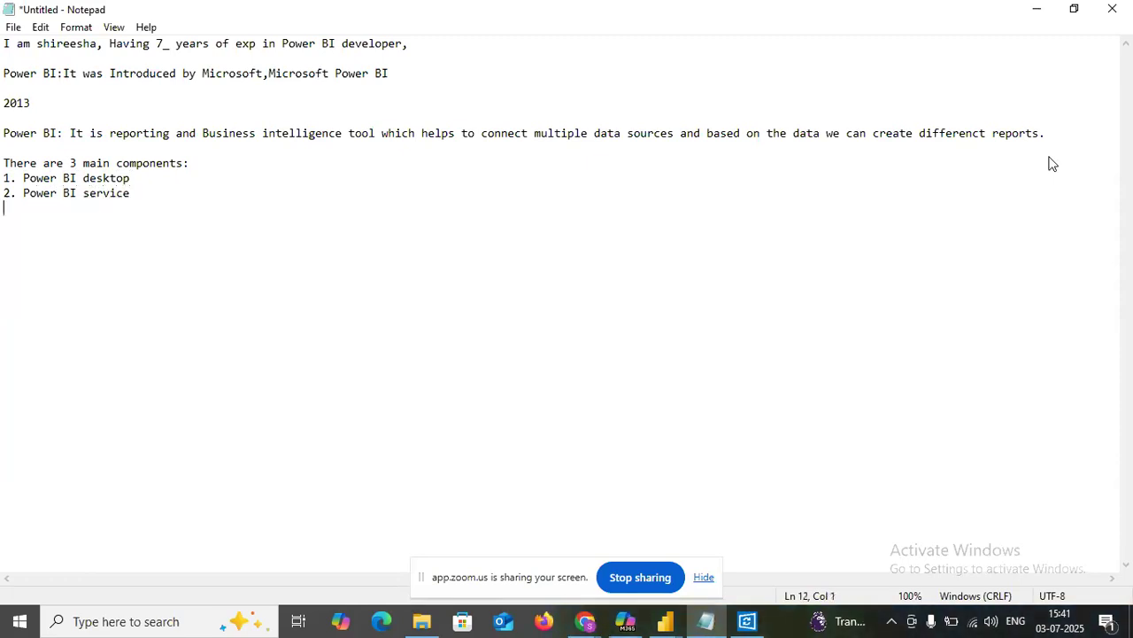
{"action": "type", "text": " 3. Power BI "}
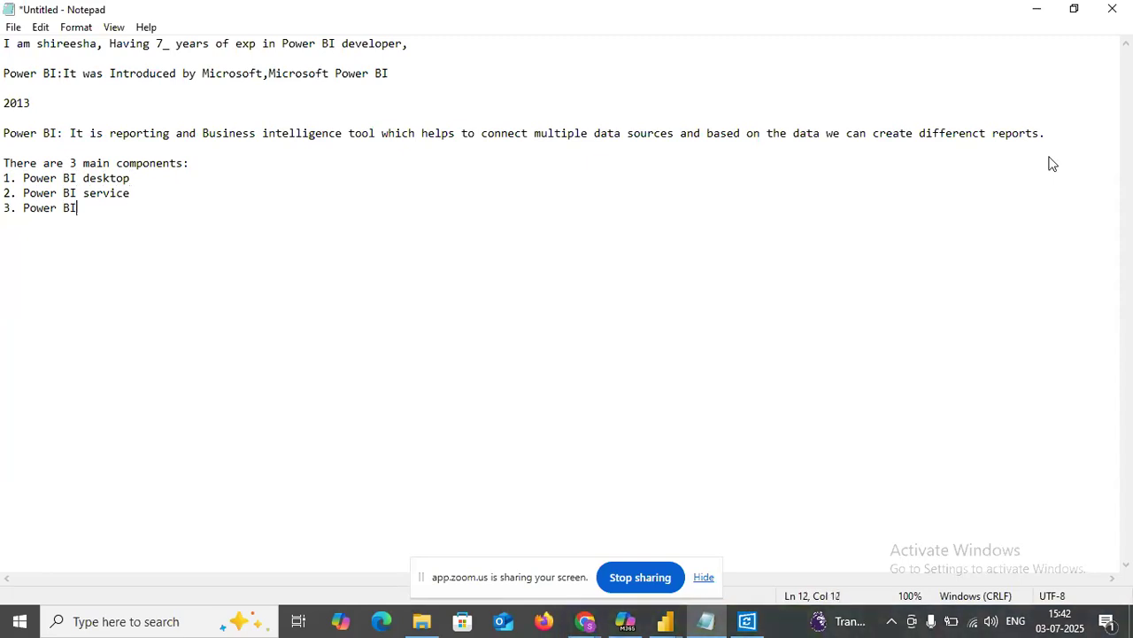
{"action": "type", "text": "Mobile "}
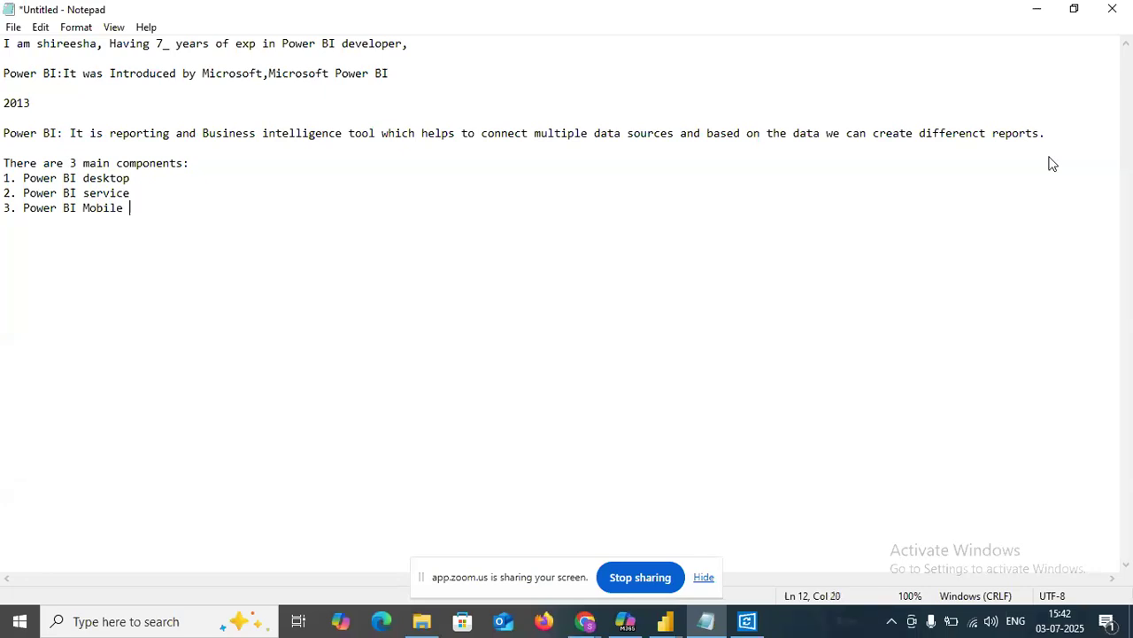
{"action": "type", "text": "Apps"}
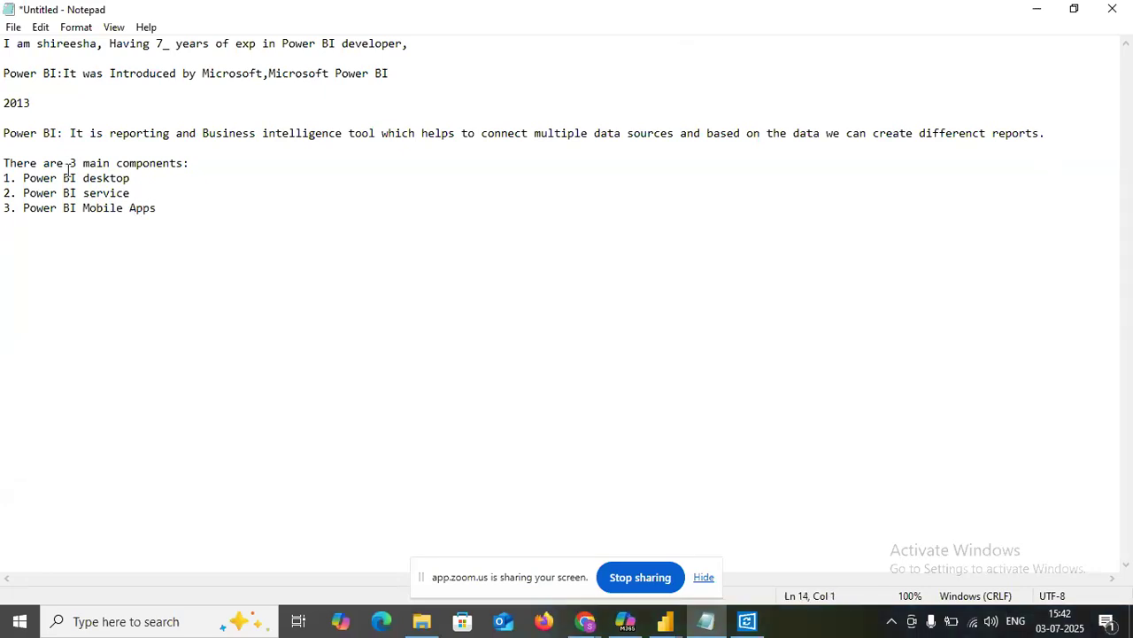
- Append "---it is a free application" to the Power BI desktop line
{"action": "left_click", "coordinate": [173, 176]}
{"action": "type", "text": "---"}
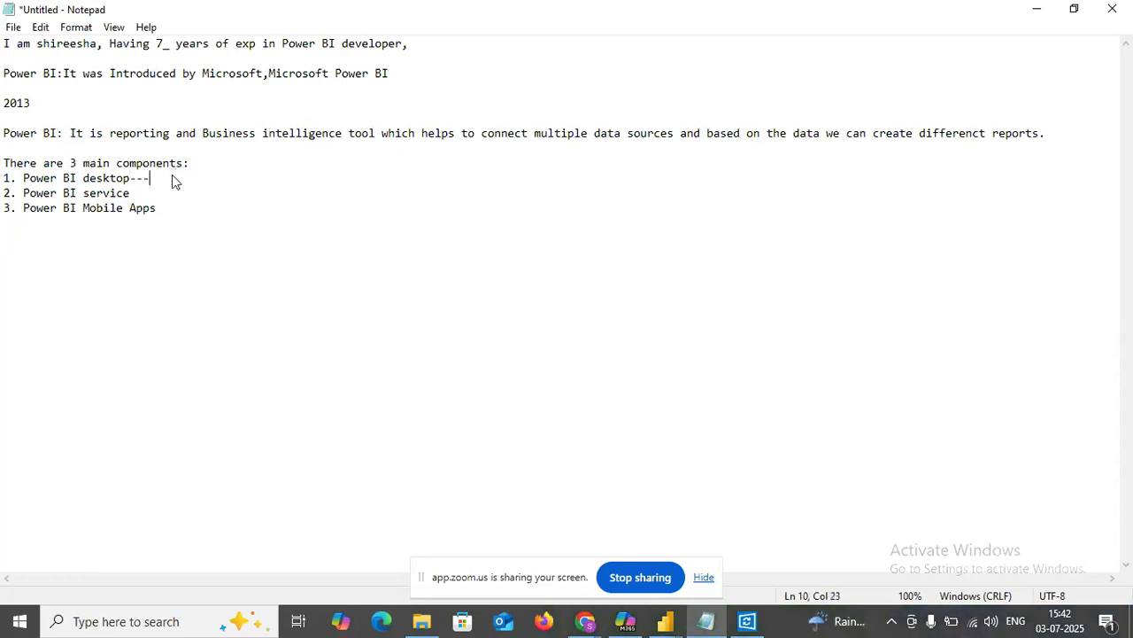
{"action": "type", "text": "it is a f"}
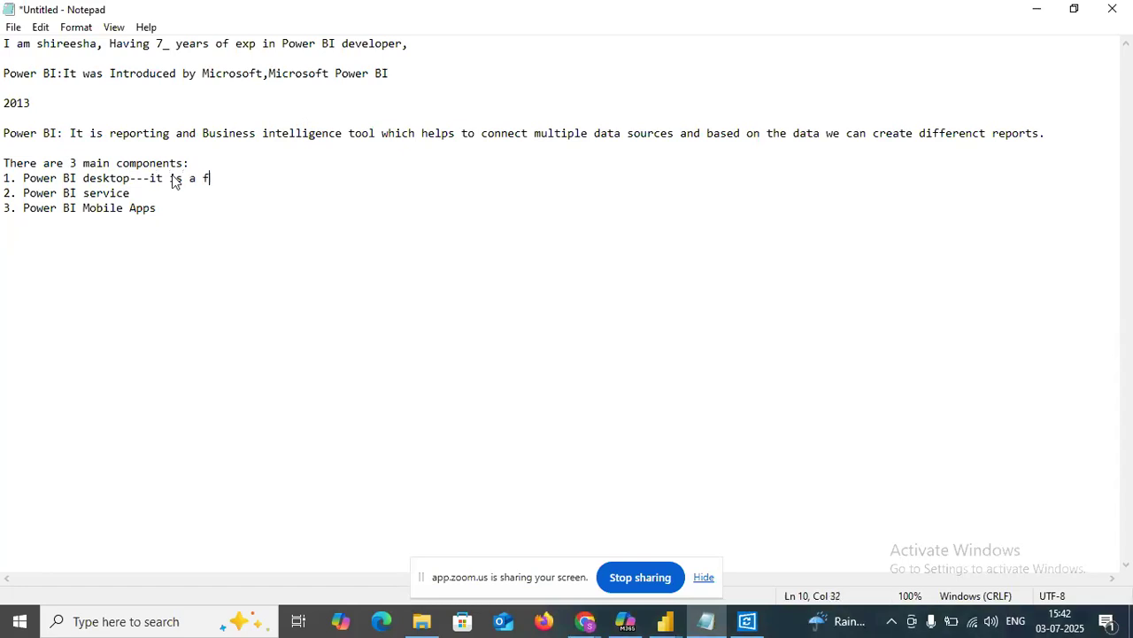
{"action": "type", "text": "ree application"}
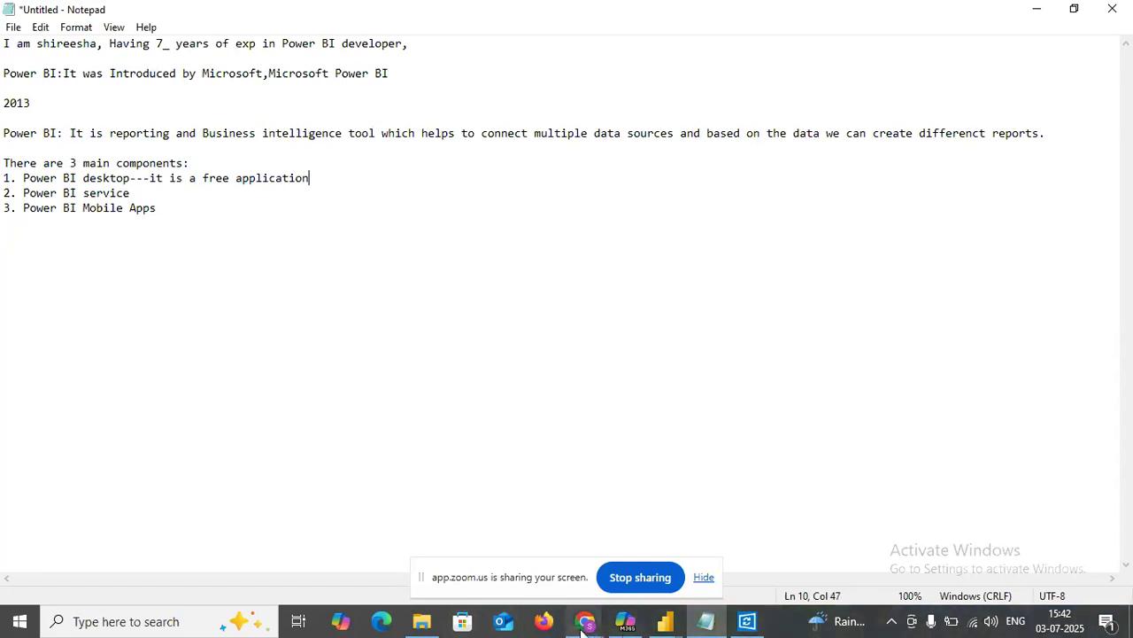
- Bring up the new browser tab in Chrome and return to the notes in Notepad
{"action": "mouse_move", "coordinate": [583, 625]}
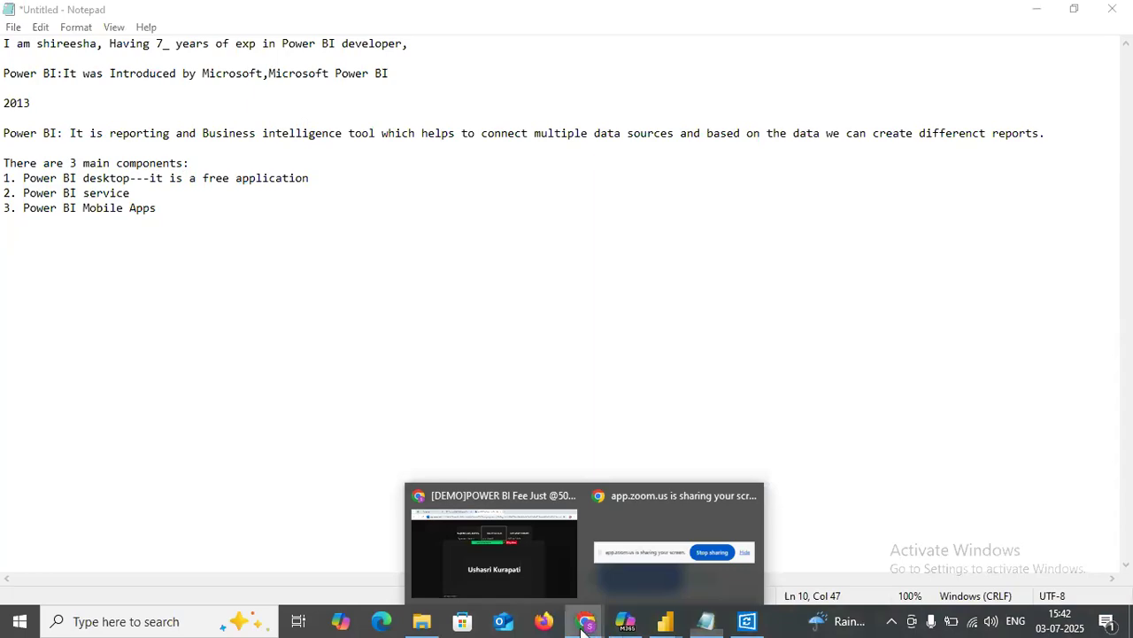
{"action": "left_click", "coordinate": [543, 573]}
{"action": "left_click", "coordinate": [636, 16]}
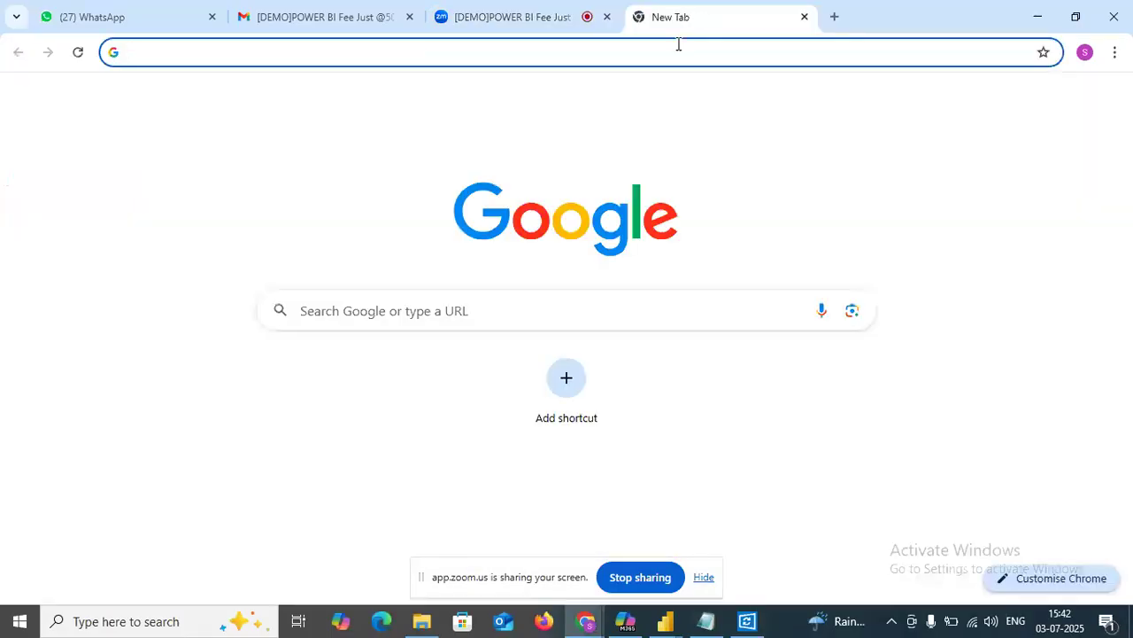
{"action": "left_click", "coordinate": [1034, 18]}
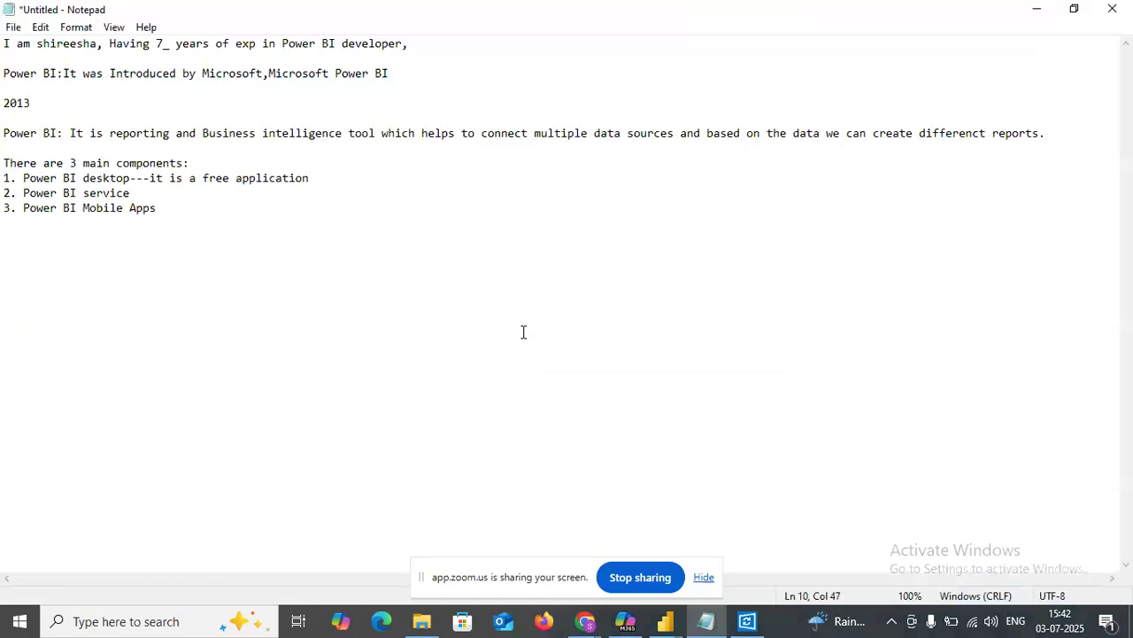
- Append "--it is paid" to the Power BI service line
{"action": "left_click", "coordinate": [131, 196]}
{"action": "type", "text": "--"}
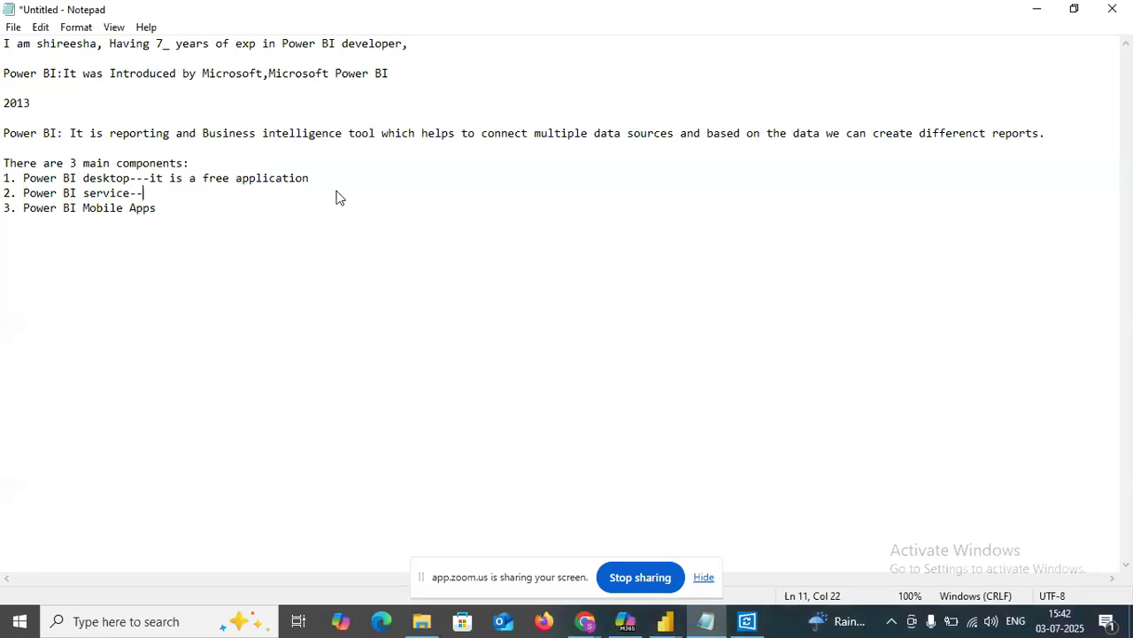
{"action": "type", "text": "it is a "}
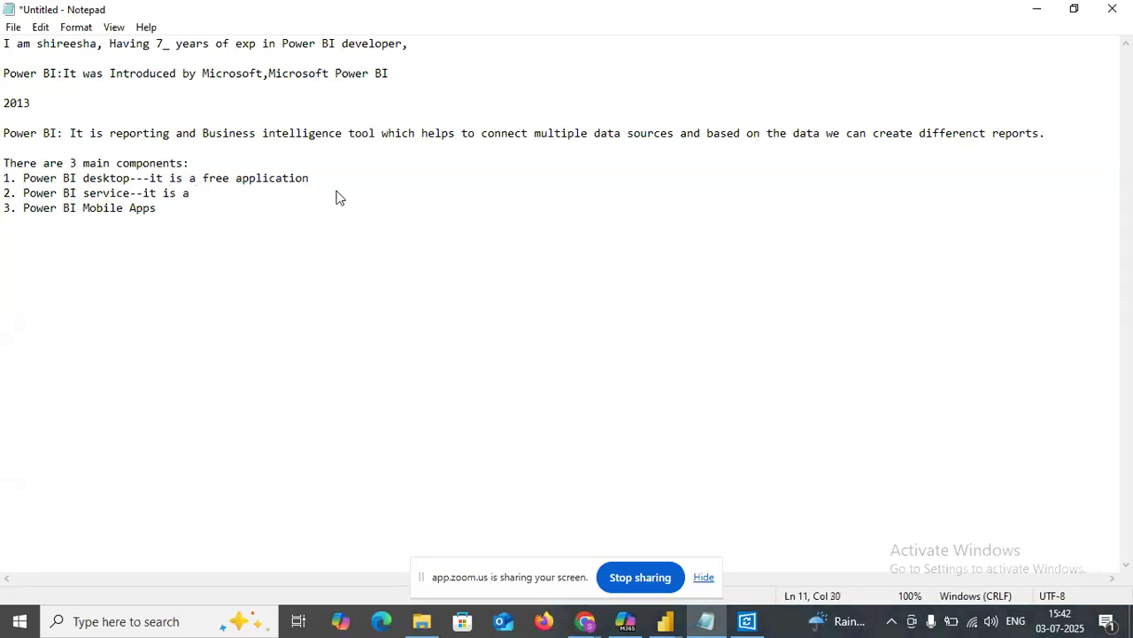
{"action": "type", "text": "pai"}
{"action": "key", "text": "BackSpace"}
{"action": "key", "text": "BackSpace"}
{"action": "key", "text": "BackSpace"}
{"action": "key", "text": "BackSpace"}
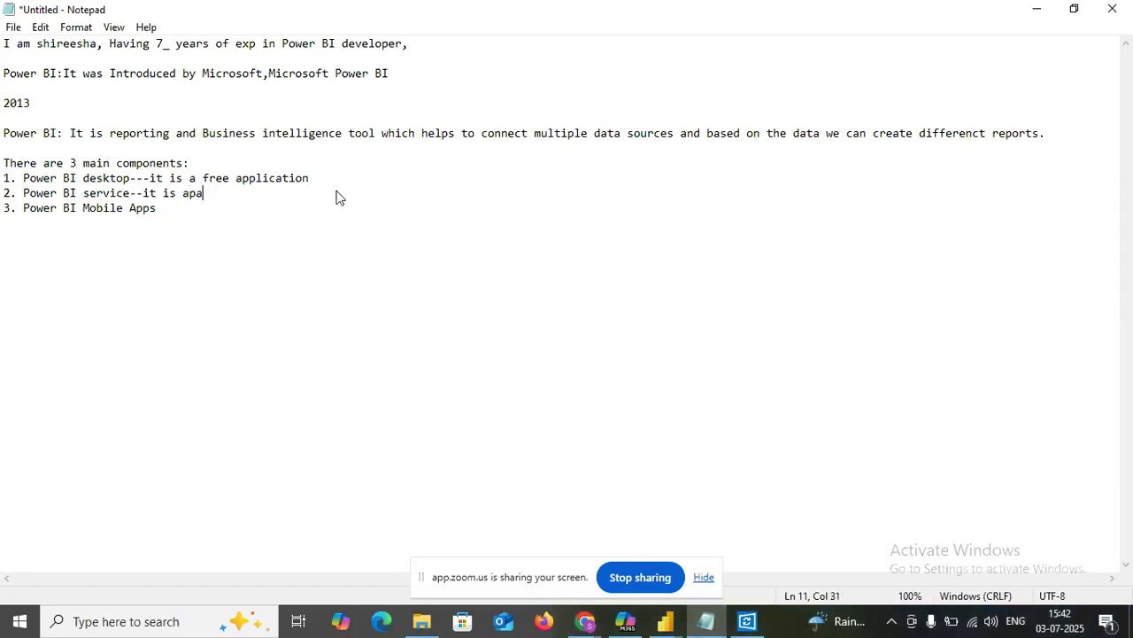
{"action": "key", "text": "BackSpace"}
{"action": "type", "text": "paid"}
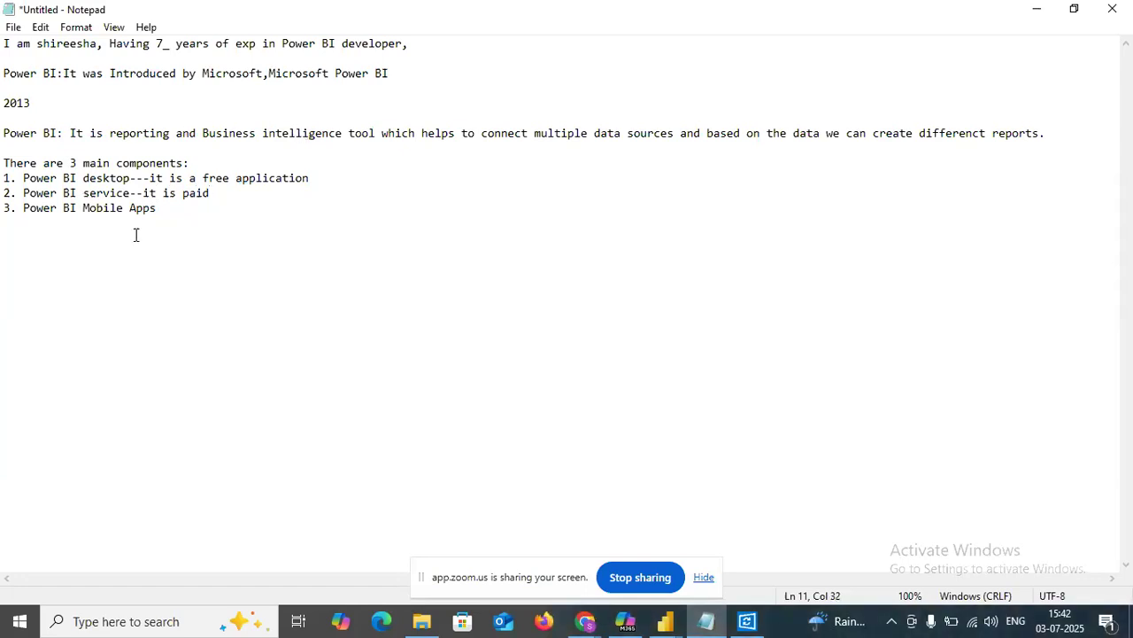
- Append "-see the data mobile view" to the Power BI Mobile Apps line
{"action": "left_click", "coordinate": [163, 209]}
{"action": "type", "text": "-"}
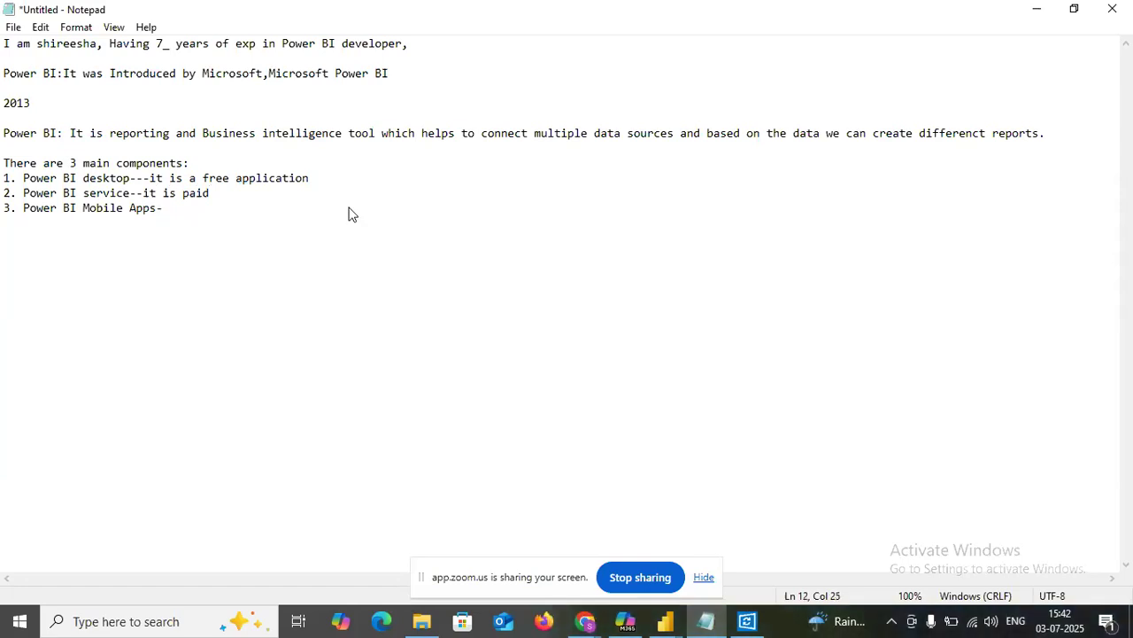
{"action": "type", "text": "see the "}
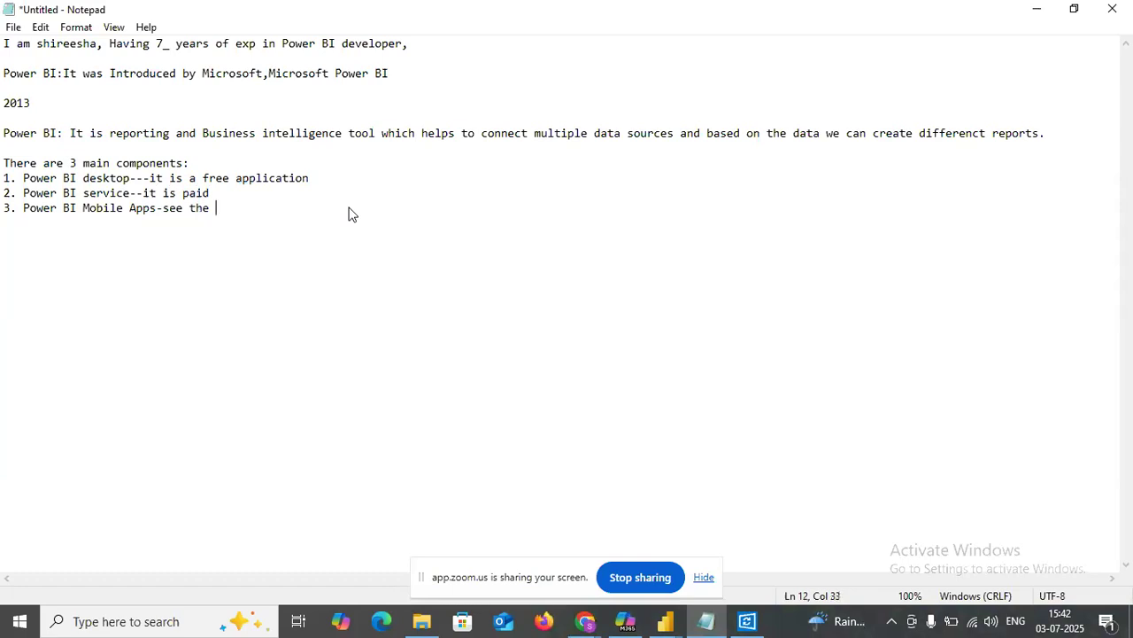
{"action": "type", "text": "data mo"}
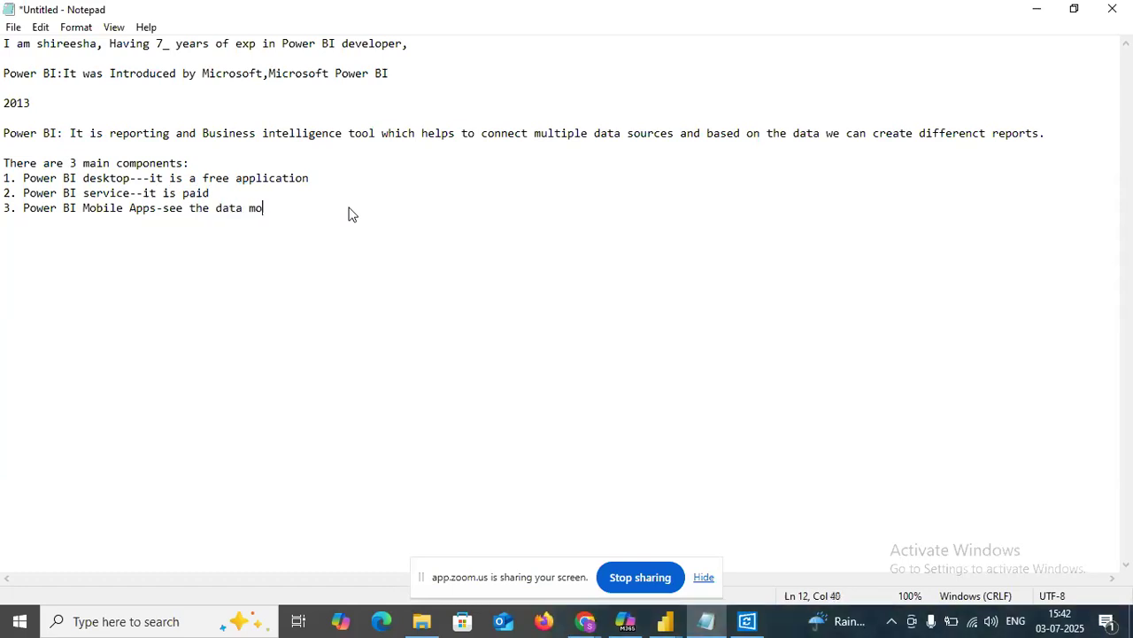
{"action": "type", "text": "bile view"}
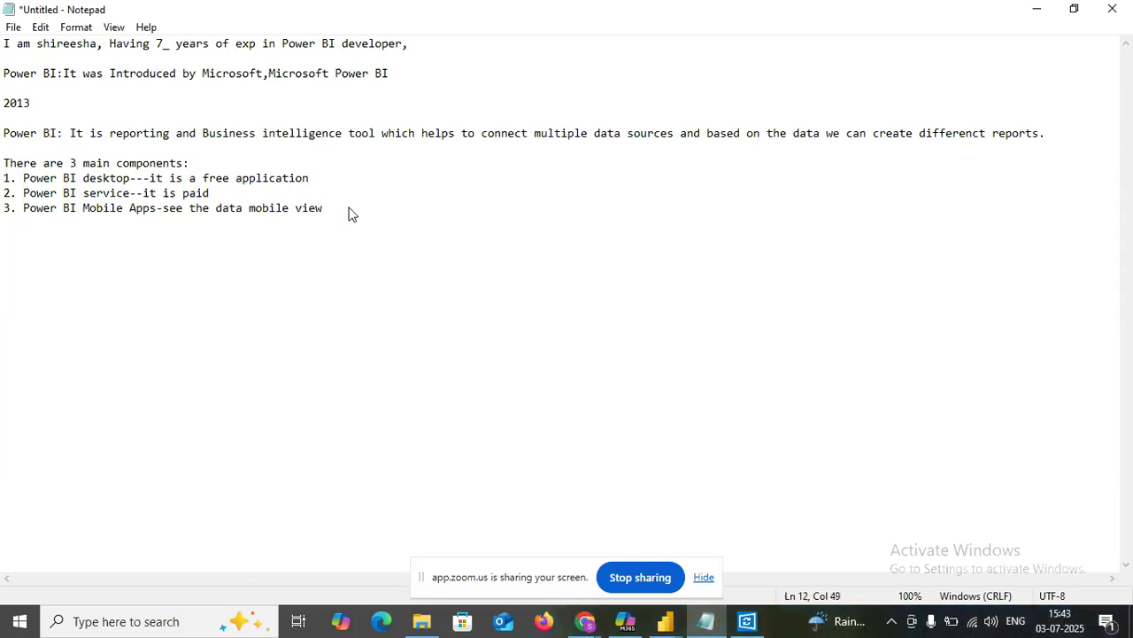
- Highlight the text of the service and desktop lines to point them out, and clear the selection
{"action": "left_click_drag", "start_coordinate": [4, 193], "coordinate": [170, 194]}
{"action": "left_click_drag", "start_coordinate": [311, 178], "coordinate": [18, 178]}
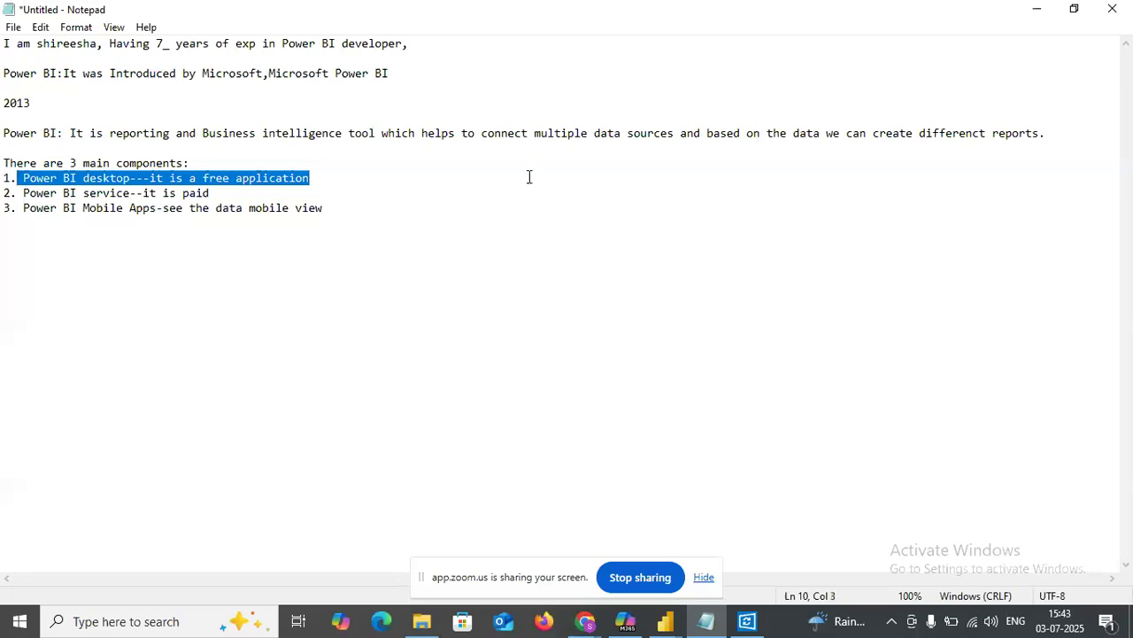
{"action": "left_click", "coordinate": [540, 296]}
- Search Windows for "power" to show the Power BI Desktop app, and switch to its already open untitled report window
{"action": "left_click", "coordinate": [81, 623]}
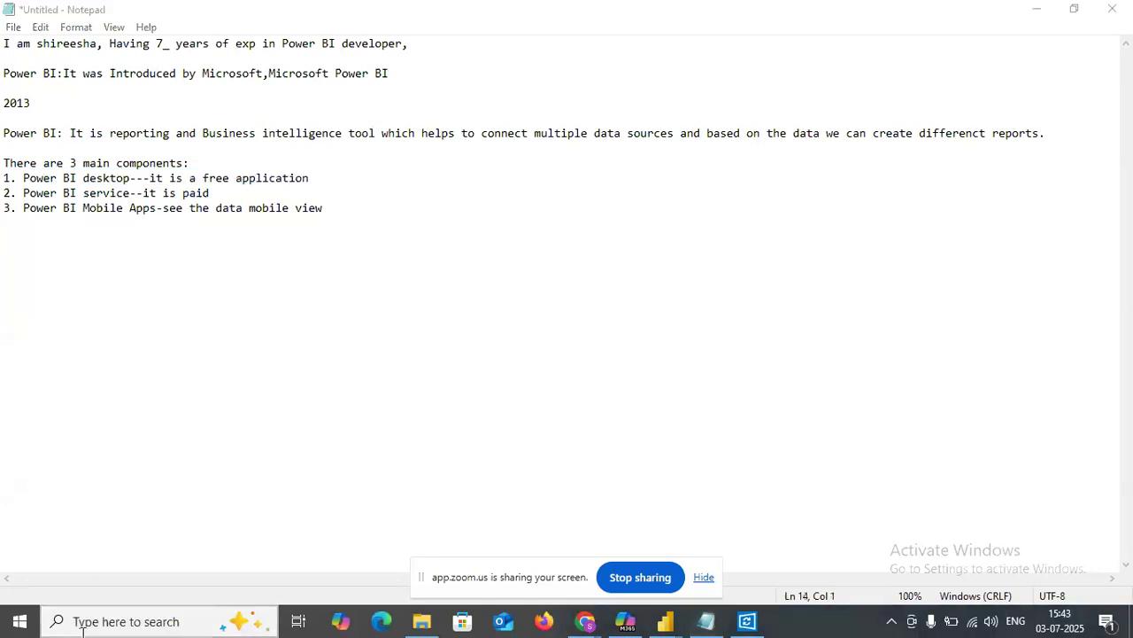
{"action": "type", "text": "power"}
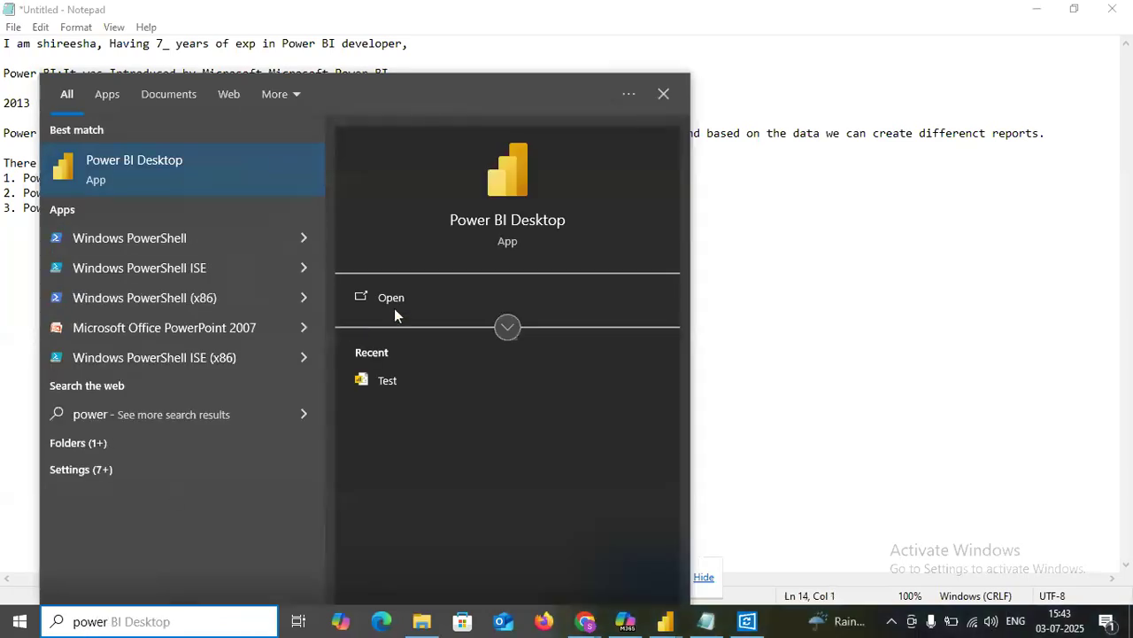
{"action": "left_click", "coordinate": [777, 438]}
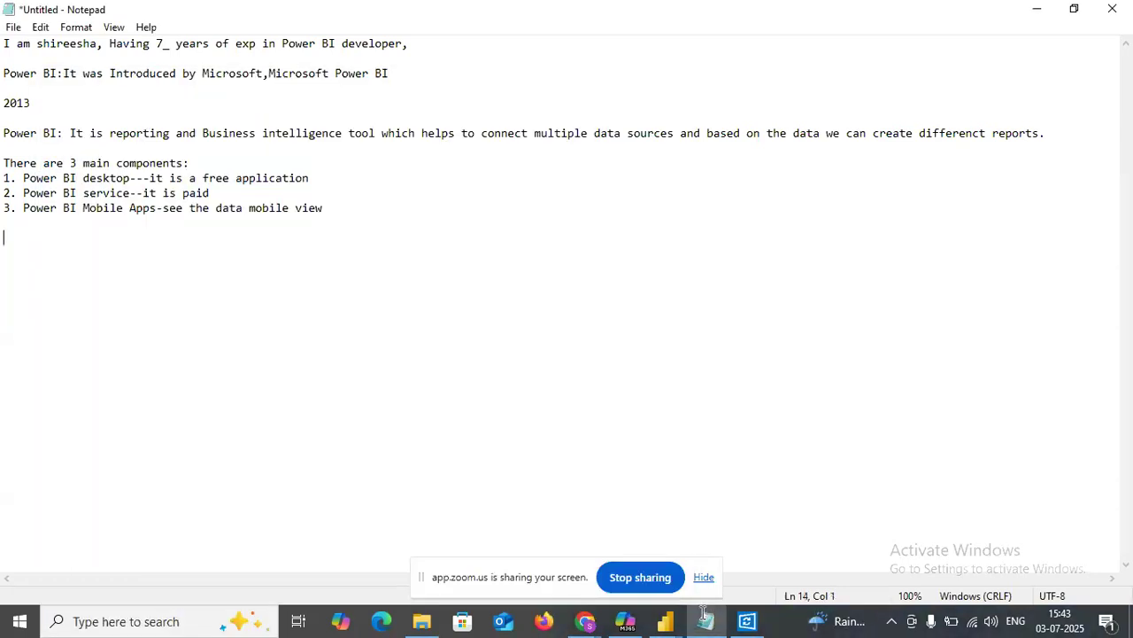
{"action": "mouse_move", "coordinate": [662, 625]}
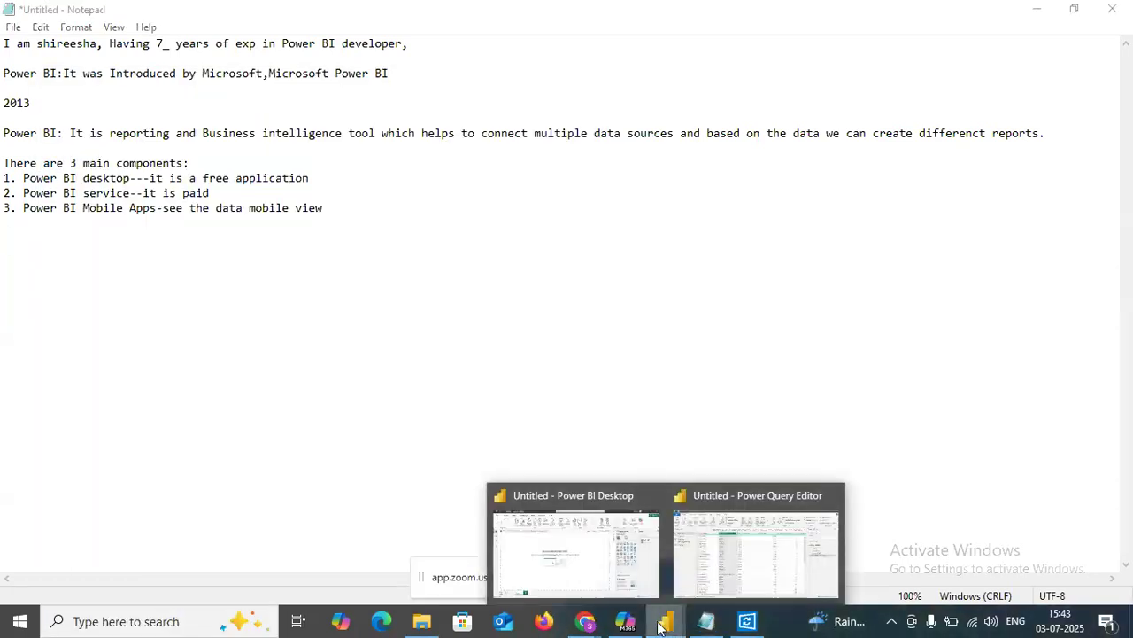
{"action": "left_click", "coordinate": [608, 576]}
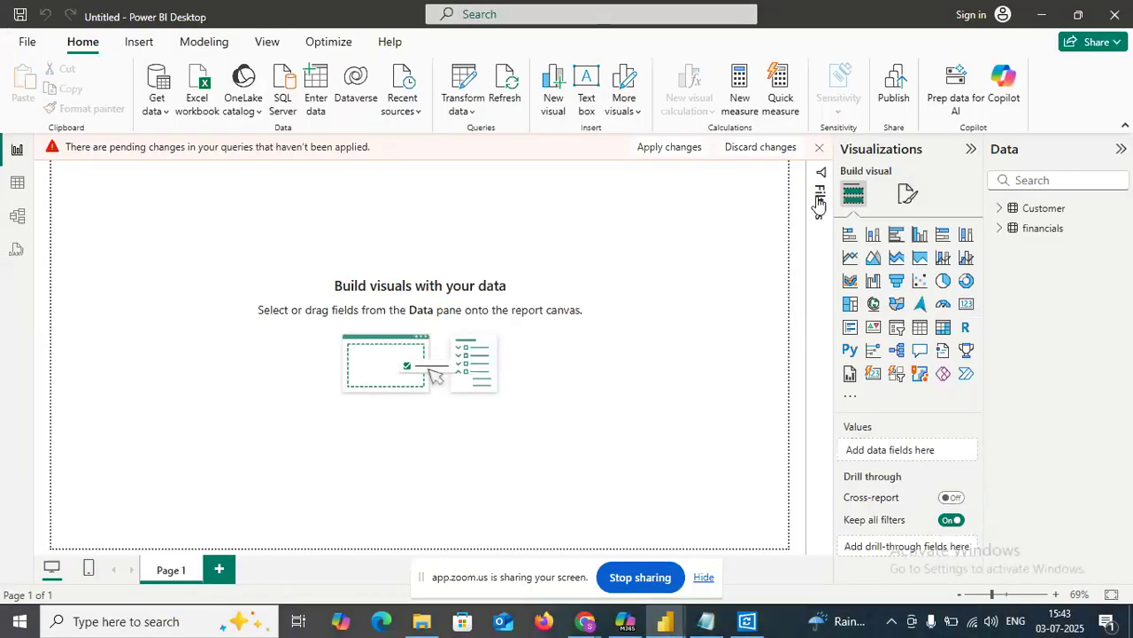
- Dismiss the pending query changes notice and add two blank pages to the report, returning to Page 1
{"action": "left_click", "coordinate": [820, 149]}
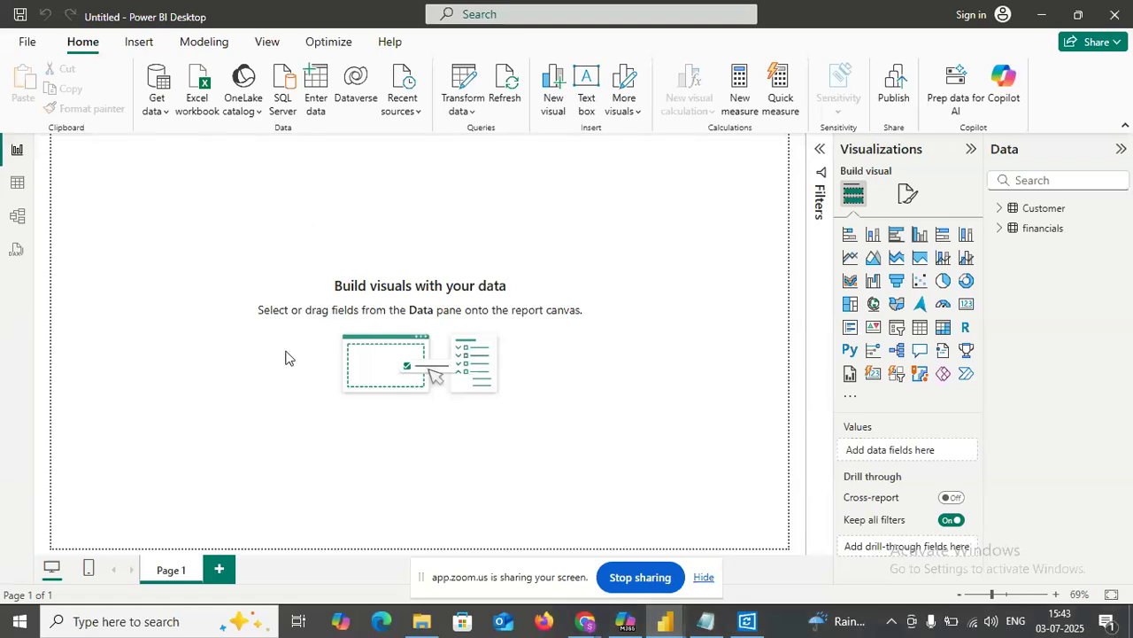
{"action": "left_click", "coordinate": [223, 574]}
{"action": "left_click", "coordinate": [283, 574]}
{"action": "left_click", "coordinate": [175, 574]}
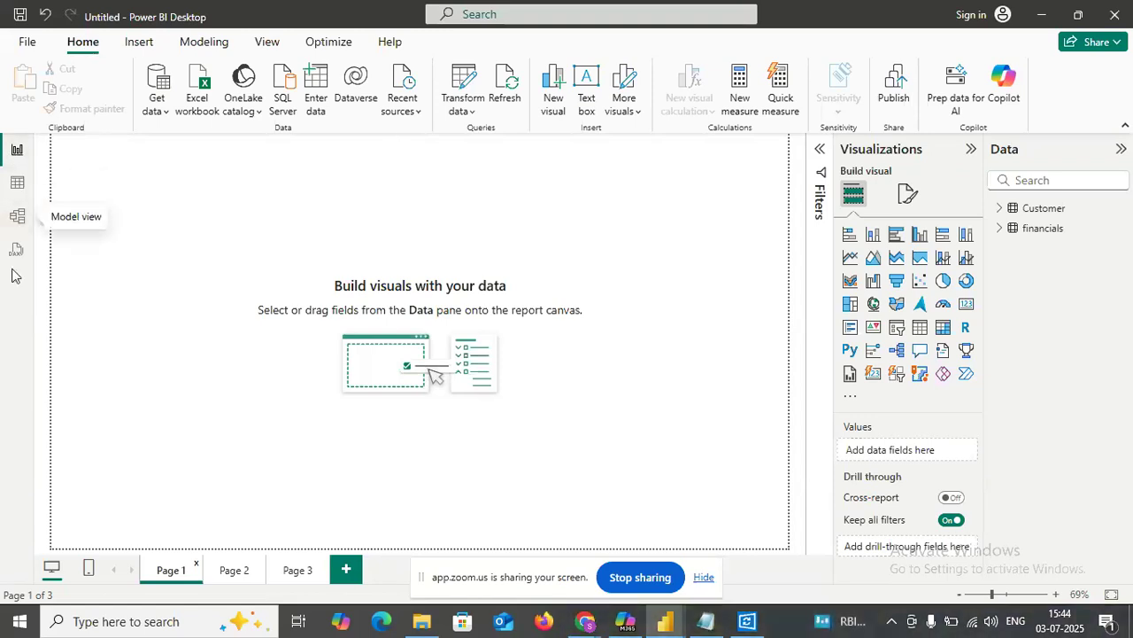
- Show the Table, Model and DAX query views one after another and return to the Report view
{"action": "left_click", "coordinate": [18, 184]}
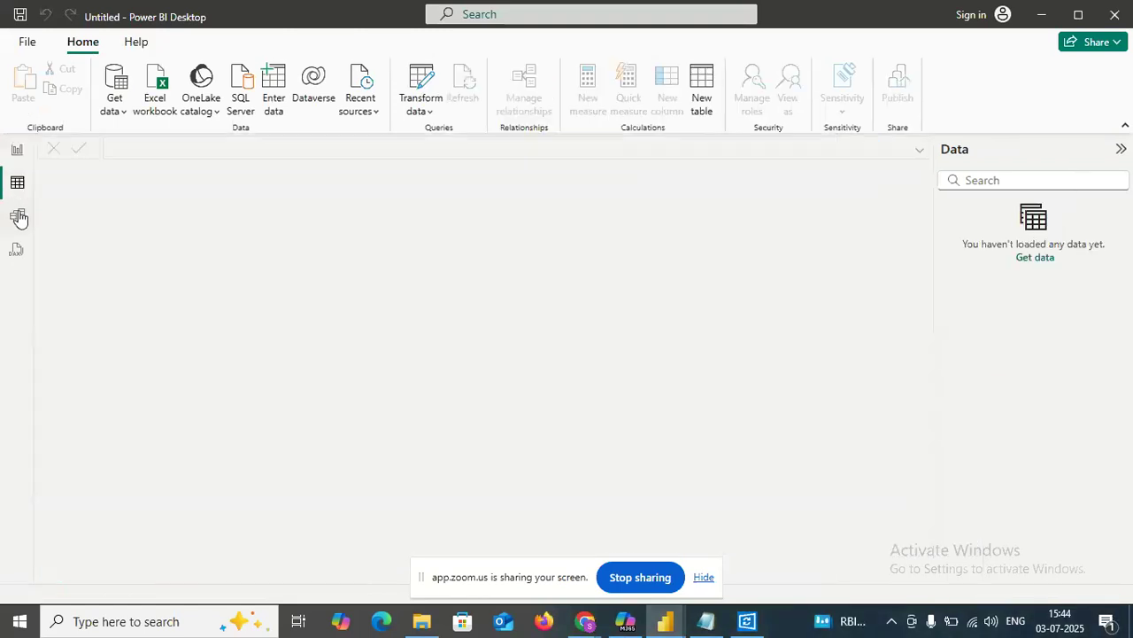
{"action": "left_click", "coordinate": [18, 217]}
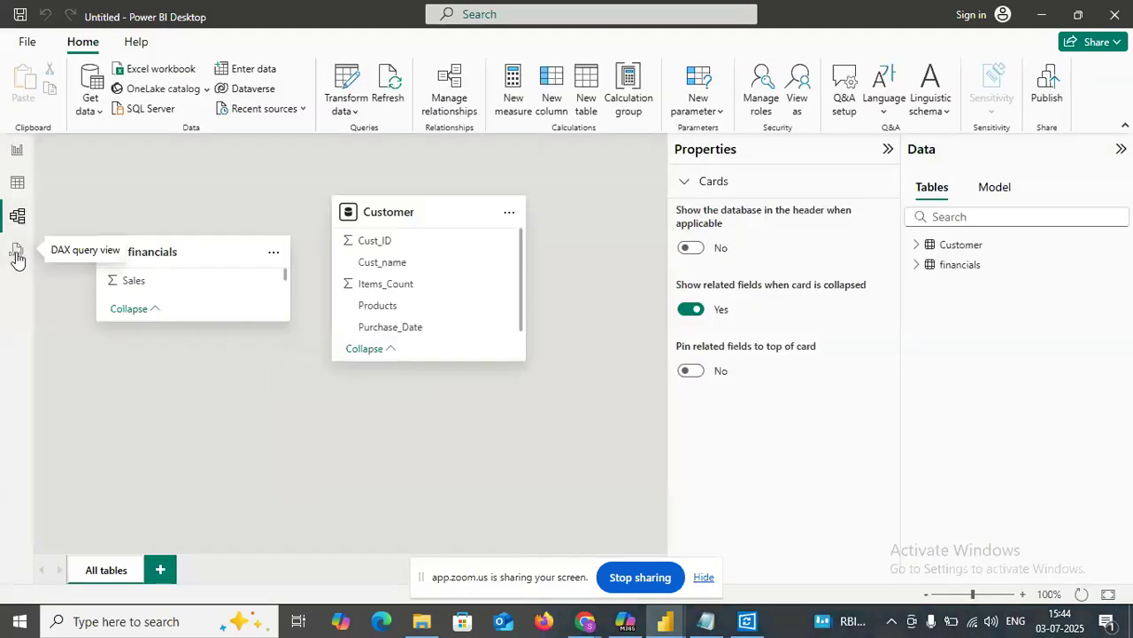
{"action": "left_click", "coordinate": [17, 255]}
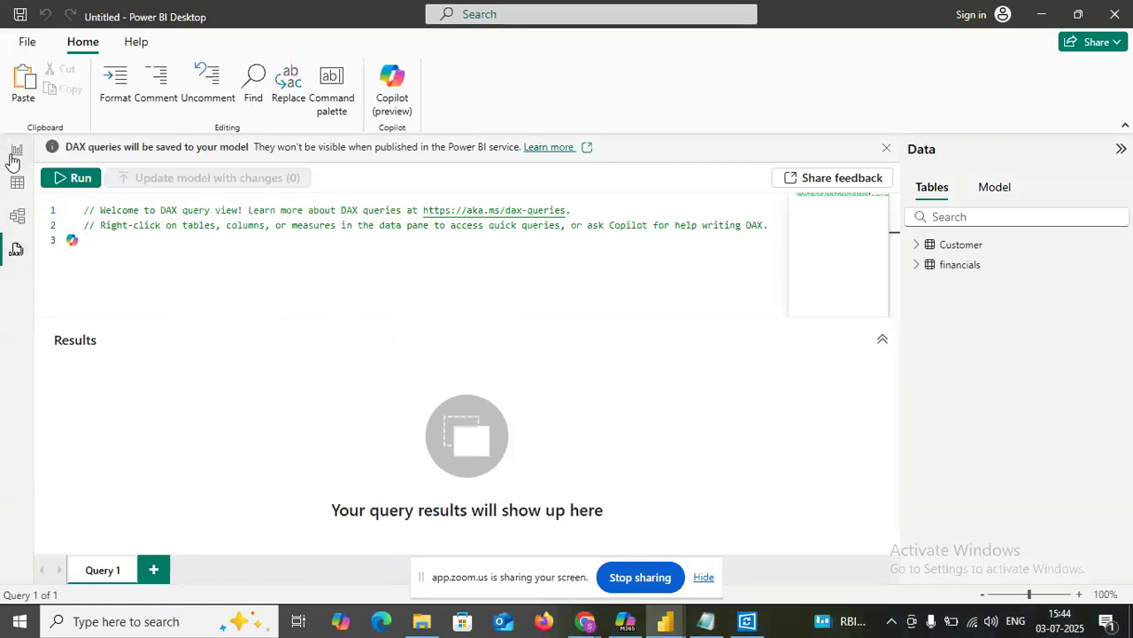
{"action": "left_click", "coordinate": [13, 156]}
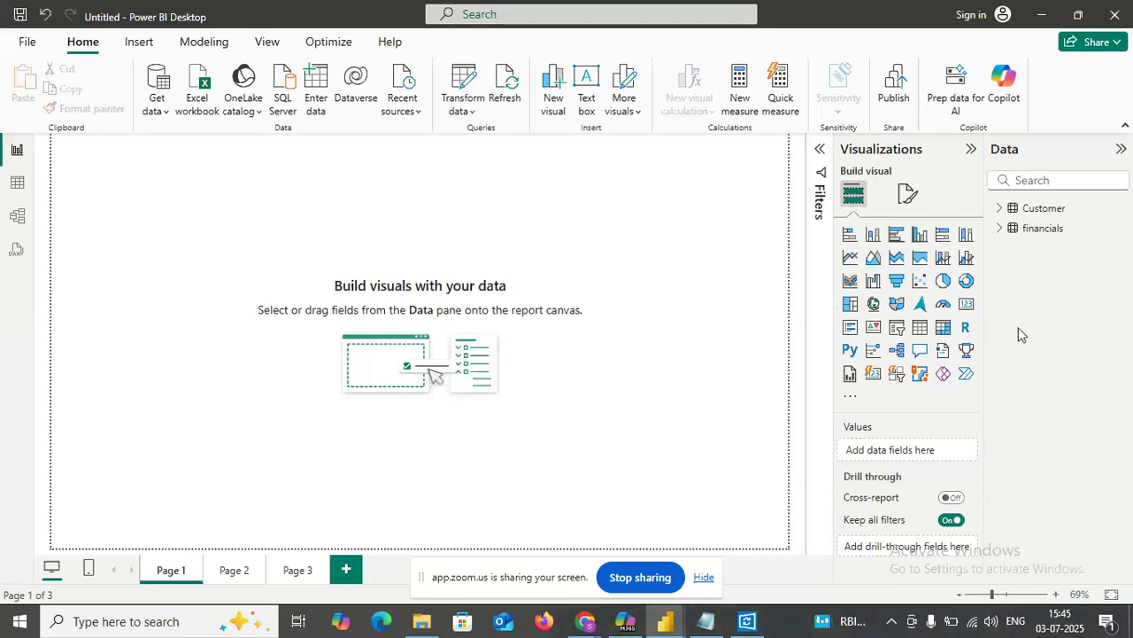
- Add a pie chart to Page 1 with the financials table's Product as legend and Sales as values, and enlarge it
{"action": "left_click", "coordinate": [944, 281]}
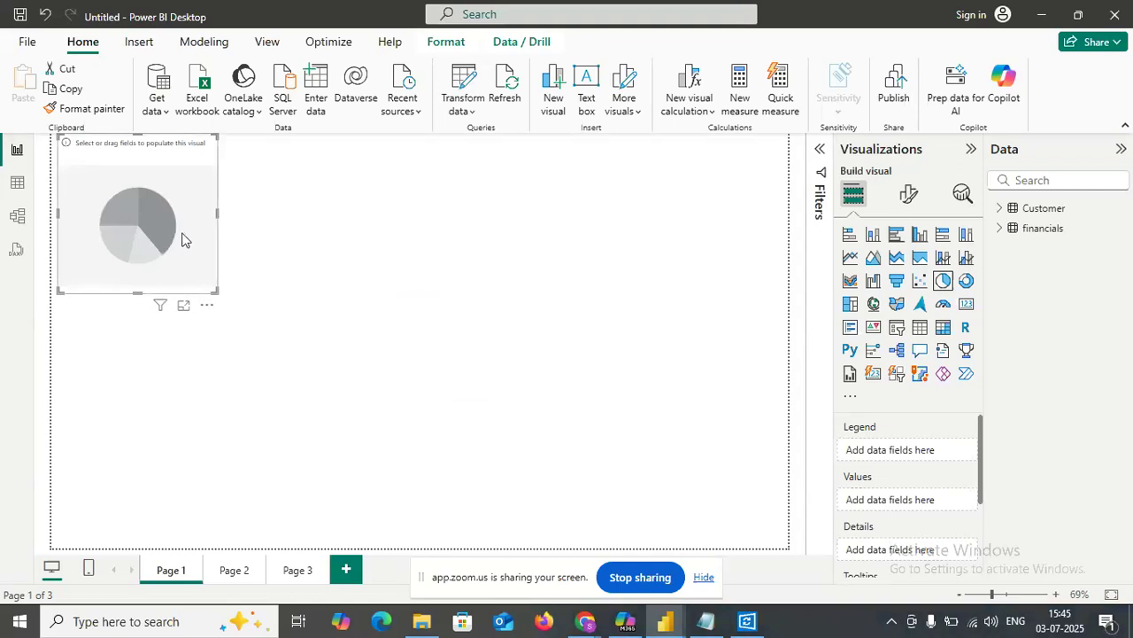
{"action": "left_click", "coordinate": [999, 227]}
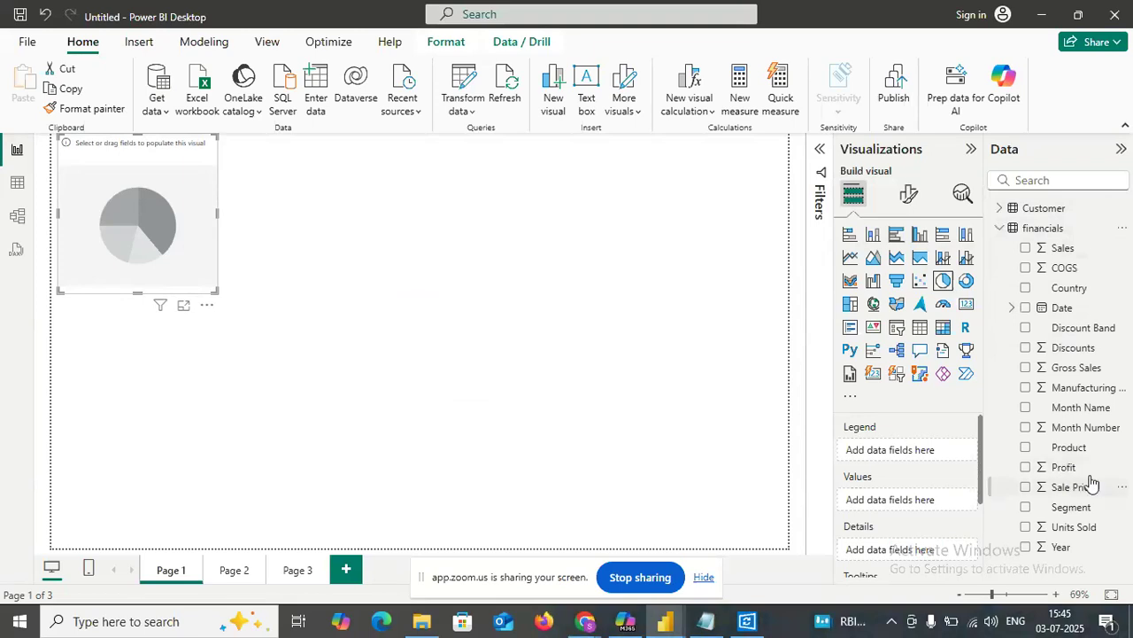
{"action": "left_click_drag", "start_coordinate": [1071, 452], "coordinate": [903, 456]}
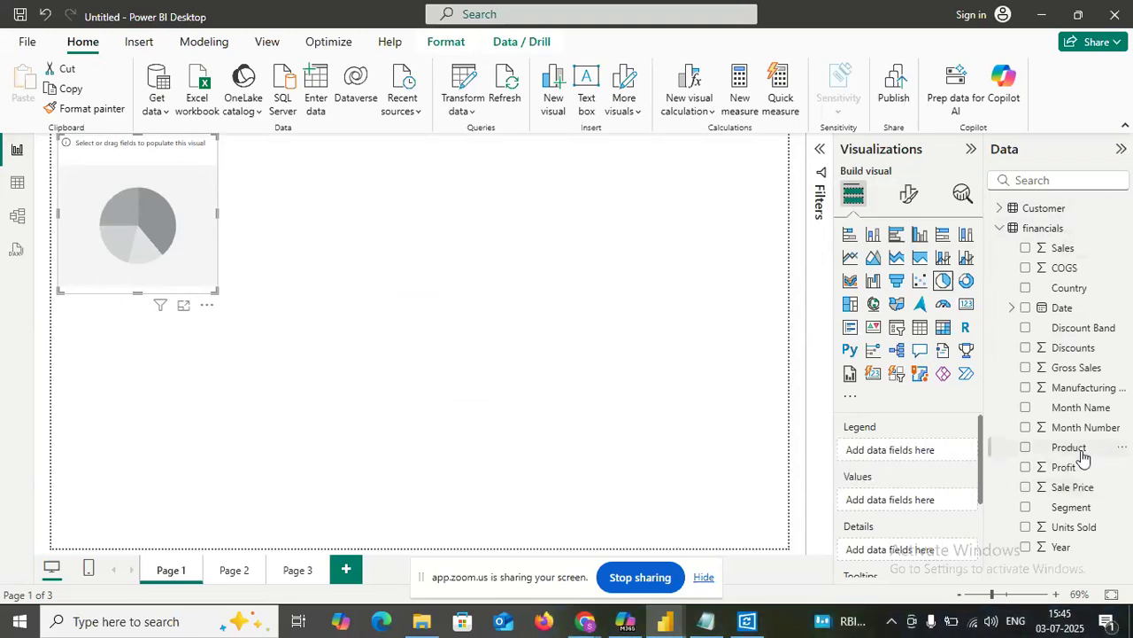
{"action": "left_click", "coordinate": [1026, 248]}
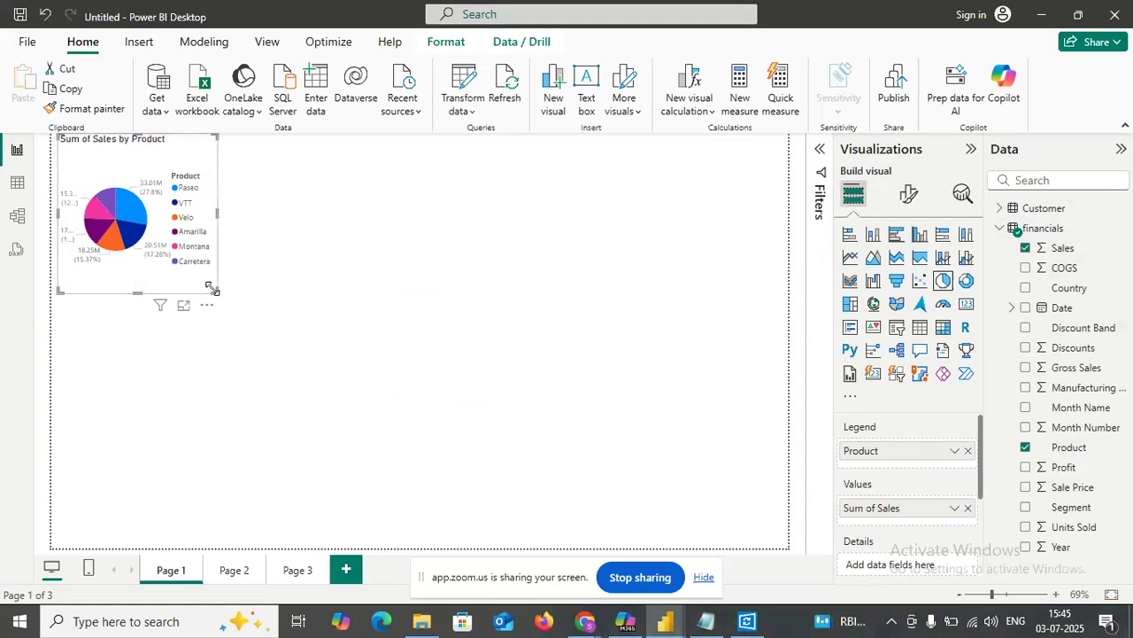
{"action": "left_click_drag", "start_coordinate": [215, 293], "coordinate": [444, 358]}
{"action": "left_click", "coordinate": [284, 435]}
- Examine the rows and columns of the financials table in Table view and return to the report
{"action": "left_click", "coordinate": [17, 182]}
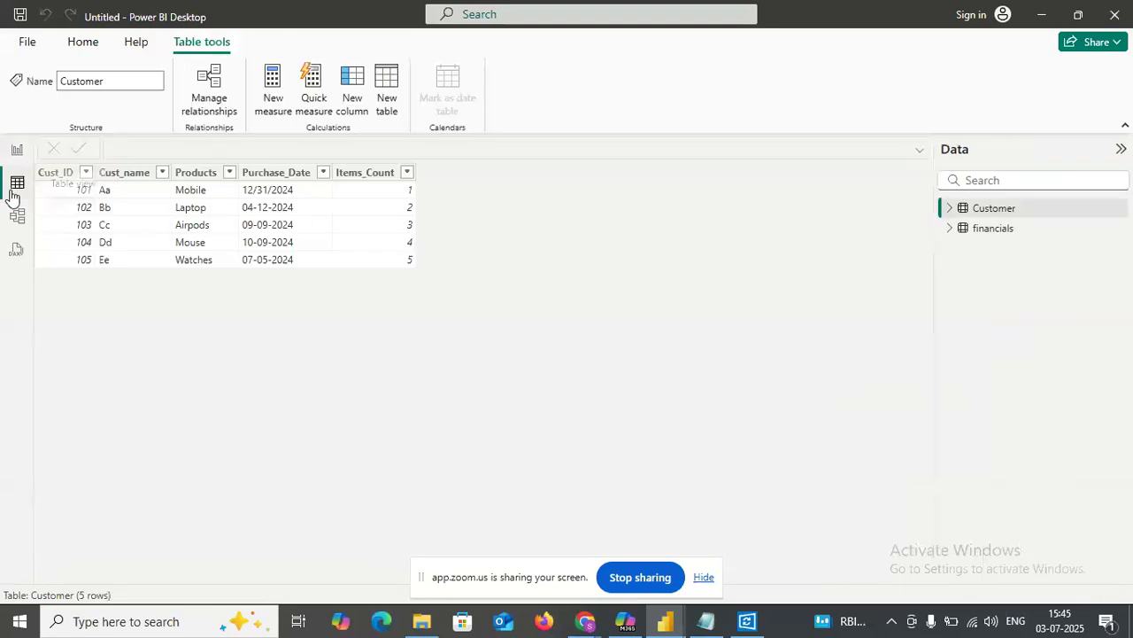
{"action": "left_click", "coordinate": [988, 229]}
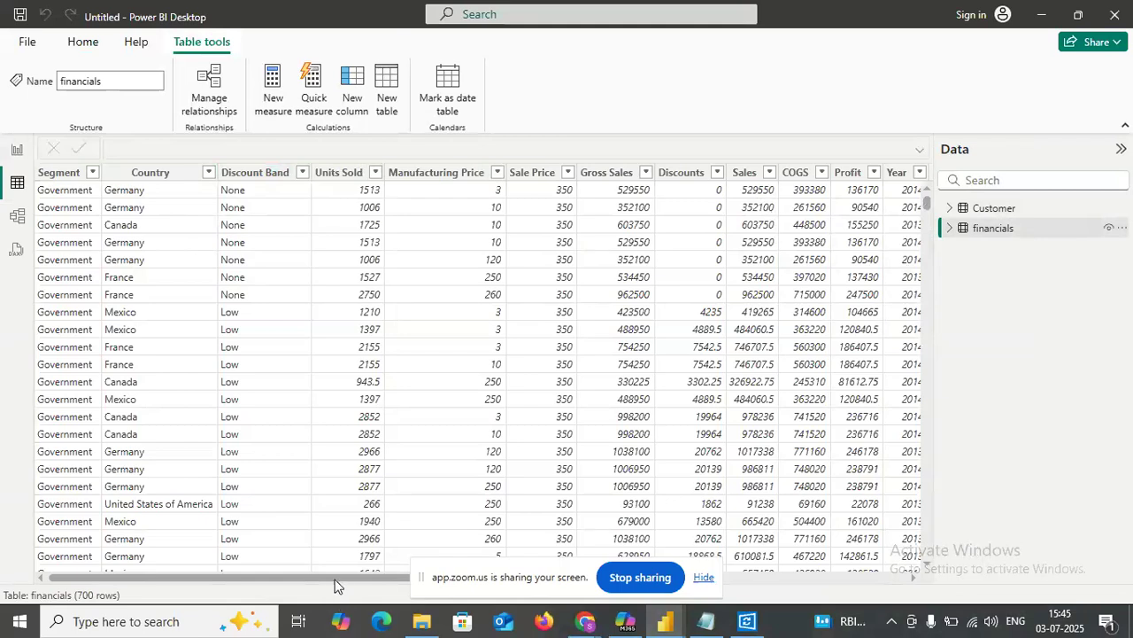
{"action": "left_click_drag", "start_coordinate": [334, 585], "coordinate": [290, 580]}
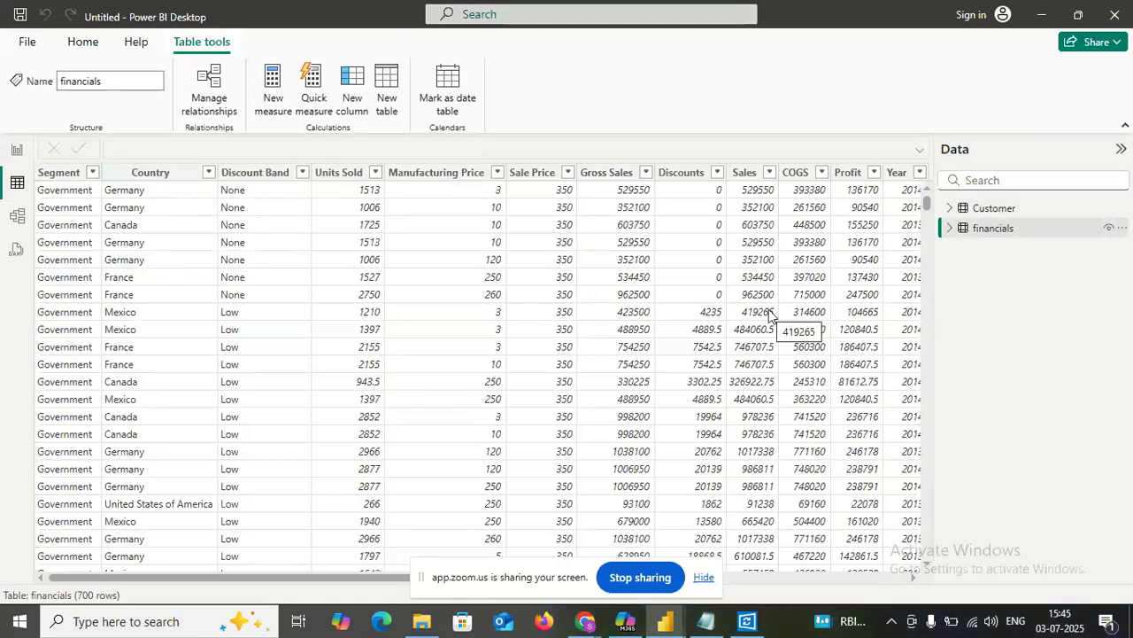
{"action": "left_click", "coordinate": [17, 149]}
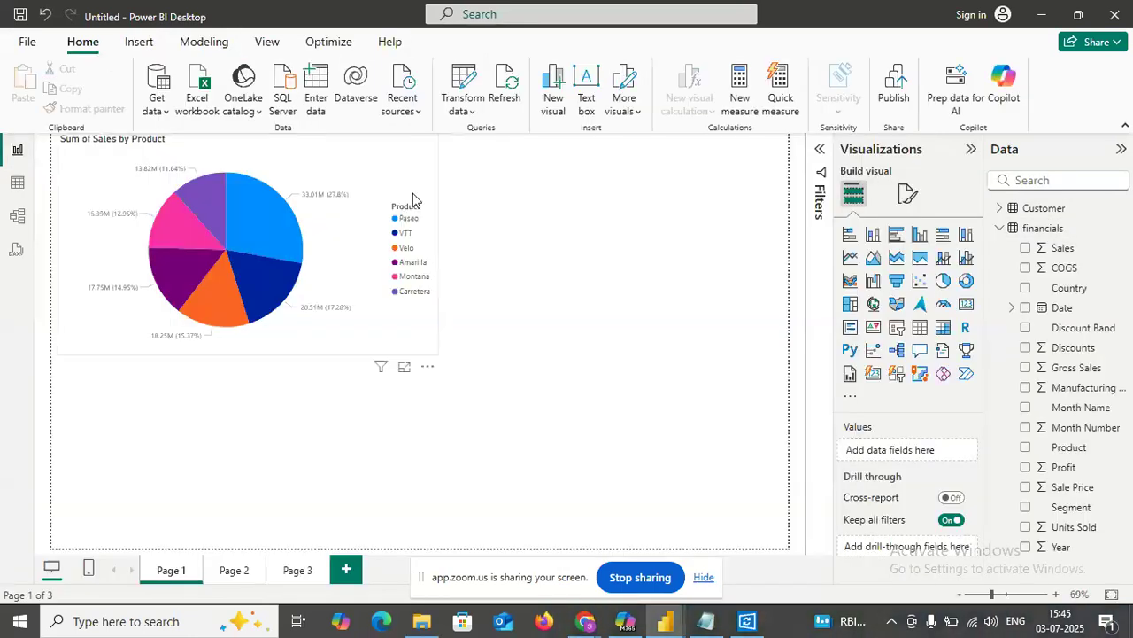
- Examine the product and sales details of individual slices in the pie chart
{"action": "left_click", "coordinate": [367, 179]}
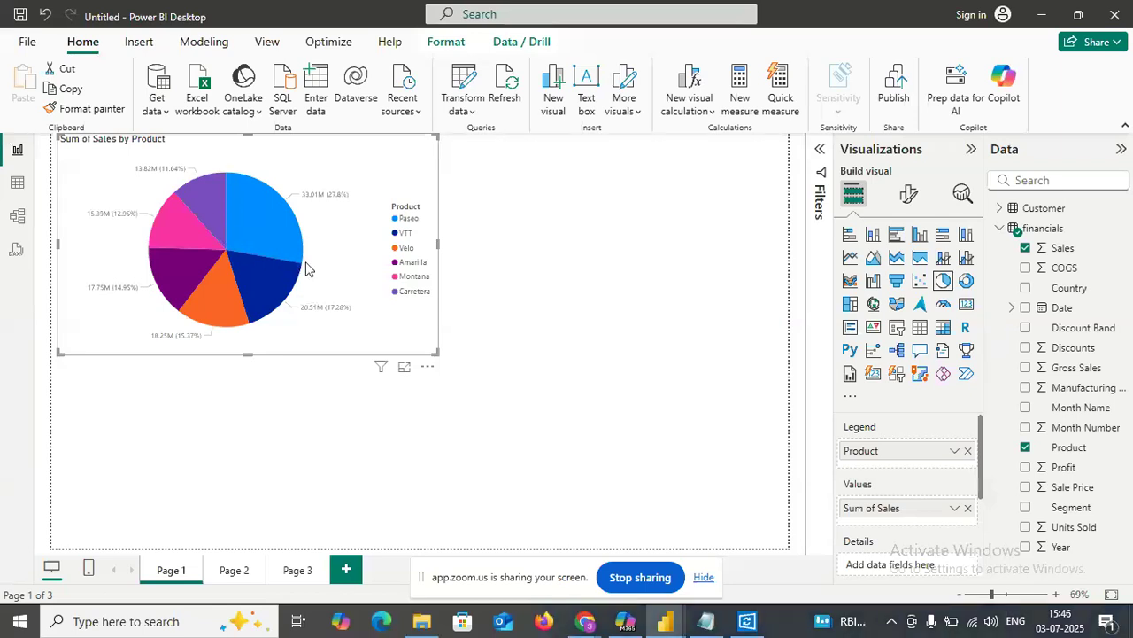
{"action": "mouse_move", "coordinate": [266, 213]}
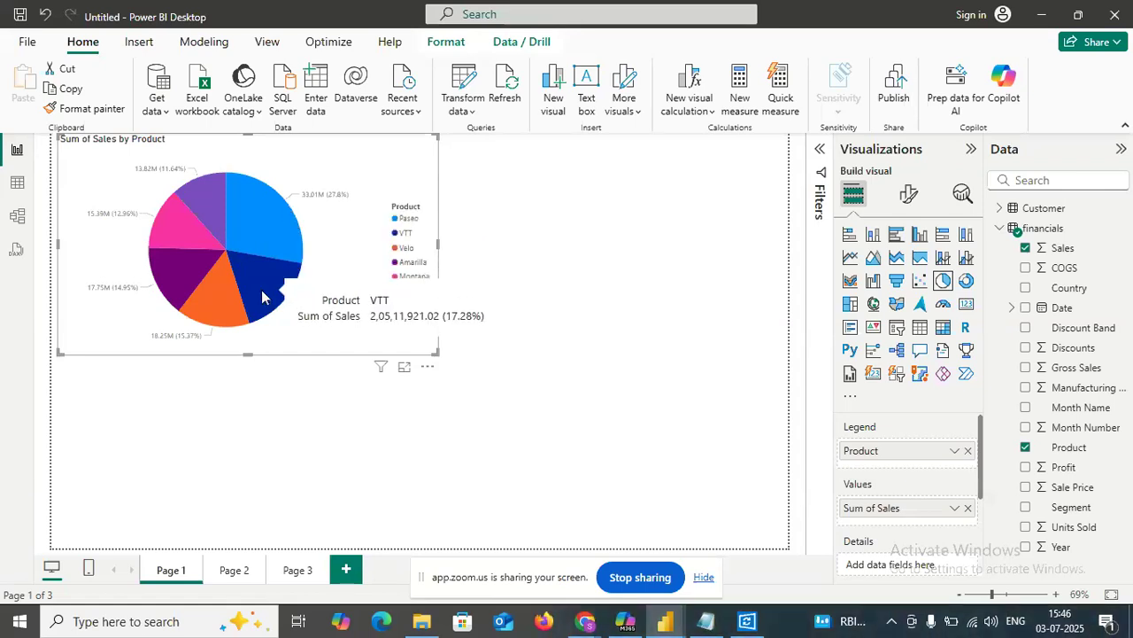
{"action": "mouse_move", "coordinate": [158, 294]}
{"action": "mouse_move", "coordinate": [264, 287]}
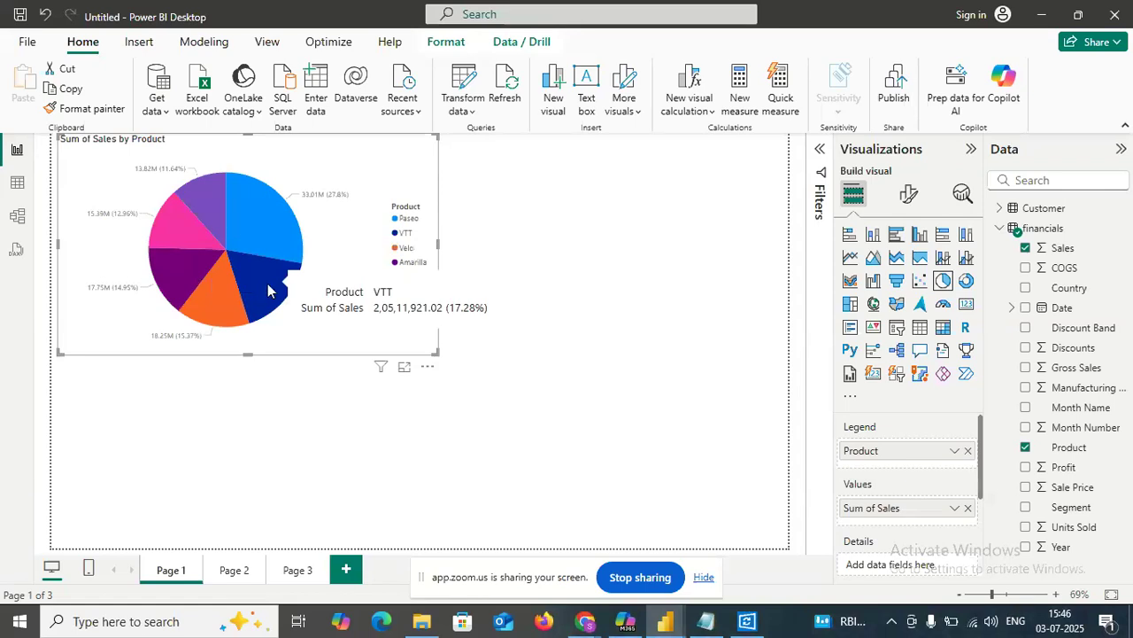
{"action": "mouse_move", "coordinate": [179, 278]}
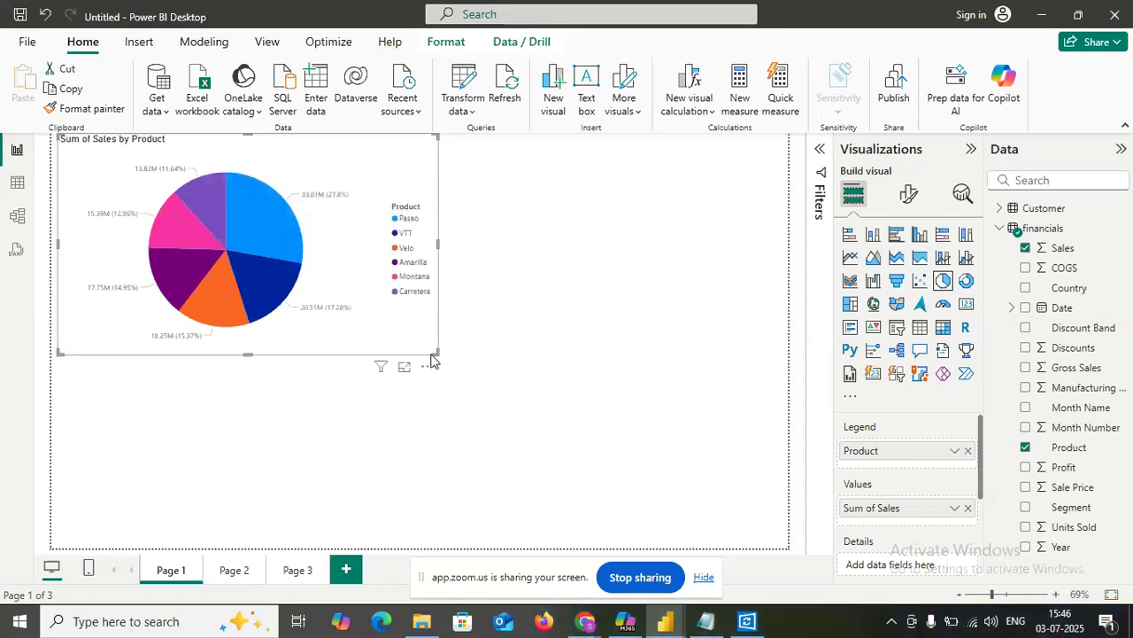
- Shrink the Sum of Sales by Product pie chart within the page's upper-left corner and deselect it
{"action": "left_click_drag", "start_coordinate": [434, 351], "coordinate": [345, 337]}
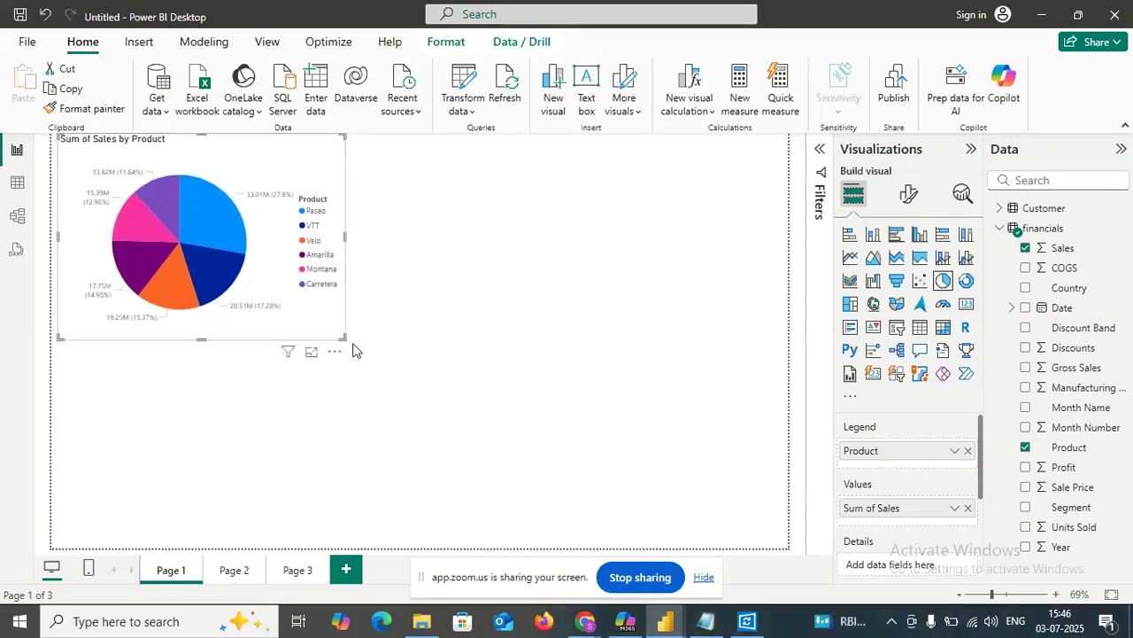
{"action": "left_click_drag", "start_coordinate": [344, 338], "coordinate": [276, 310]}
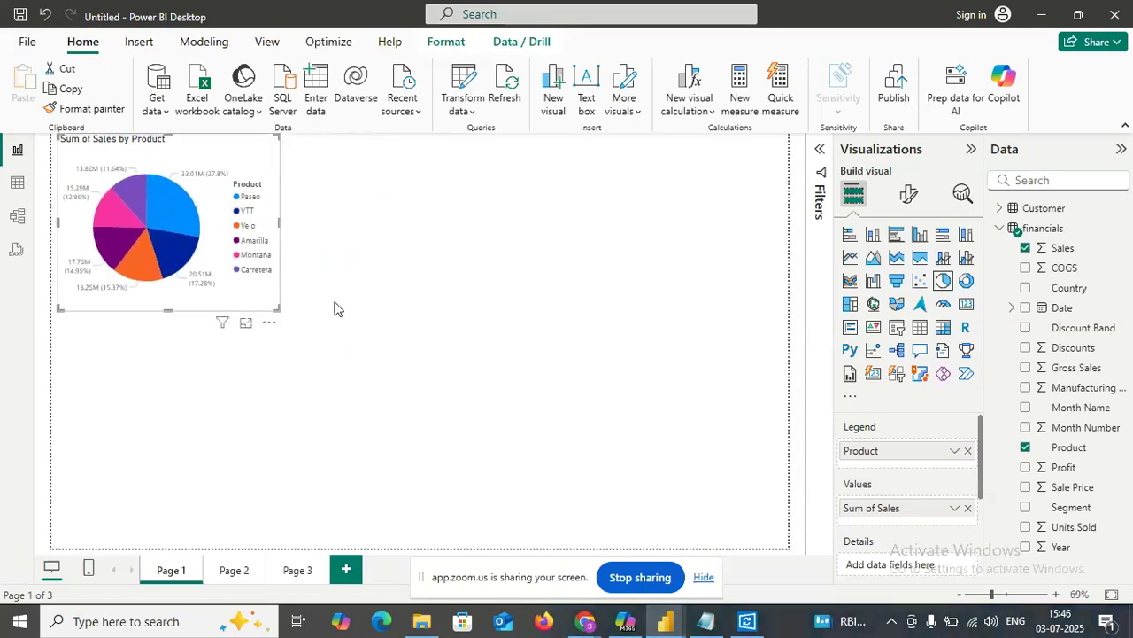
{"action": "left_click", "coordinate": [335, 308]}
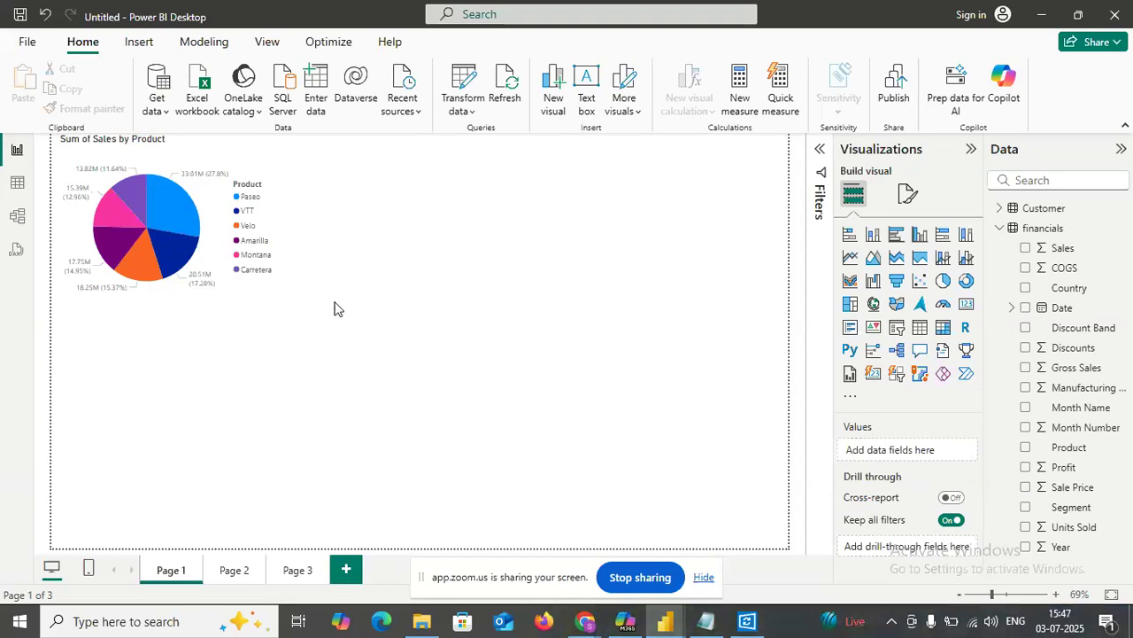
{"action": "left_click", "coordinate": [274, 172]}
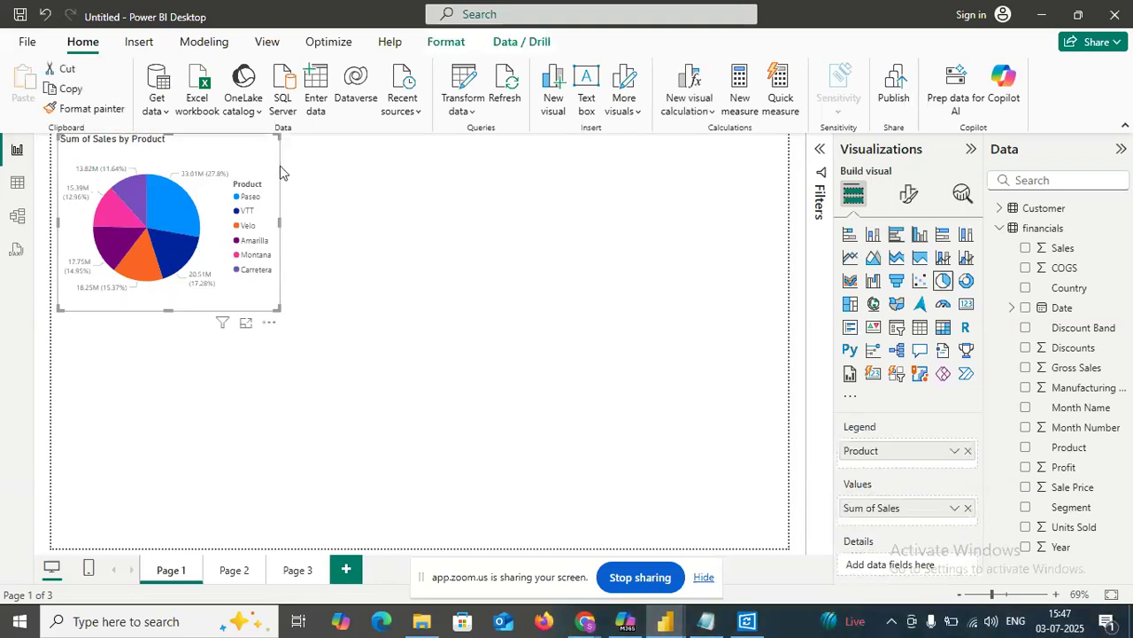
{"action": "left_click_drag", "start_coordinate": [279, 309], "coordinate": [275, 272]}
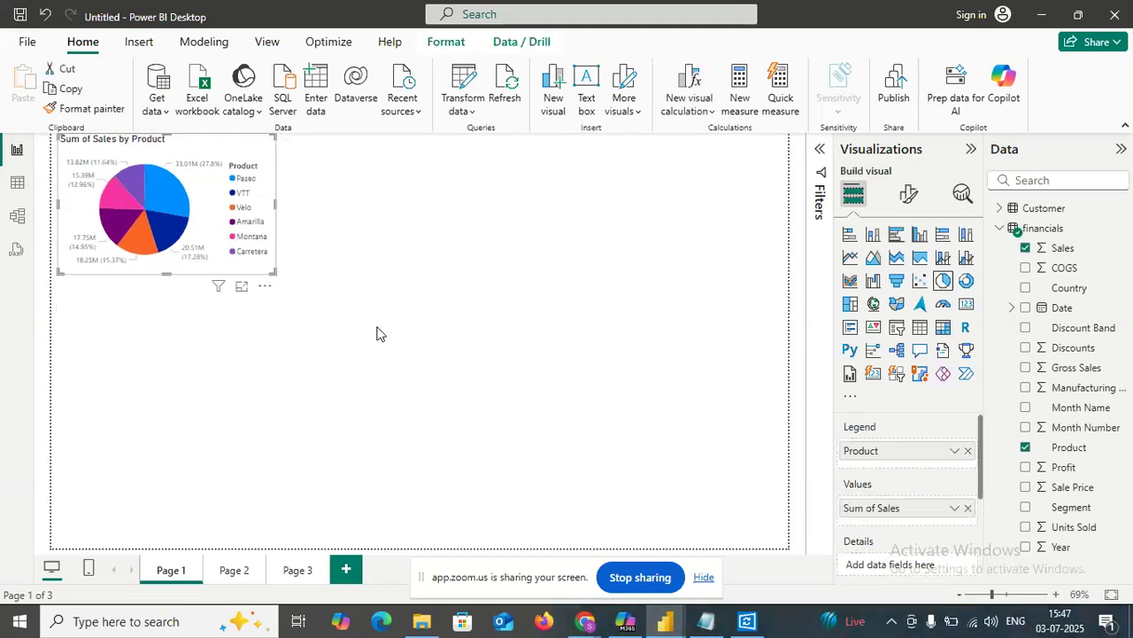
{"action": "left_click", "coordinate": [394, 333]}
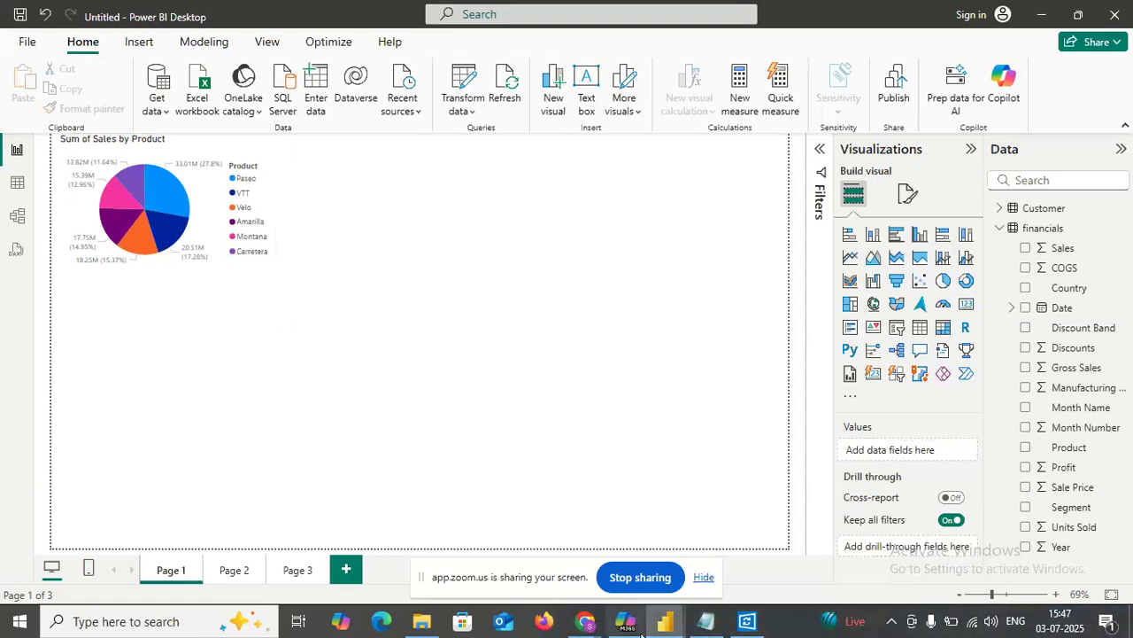
- Switch to Gmail in Chrome, look through the Zoom demo confirmation message for course information, and return to the inbox
{"action": "mouse_move", "coordinate": [585, 620]}
{"action": "left_click", "coordinate": [544, 557]}
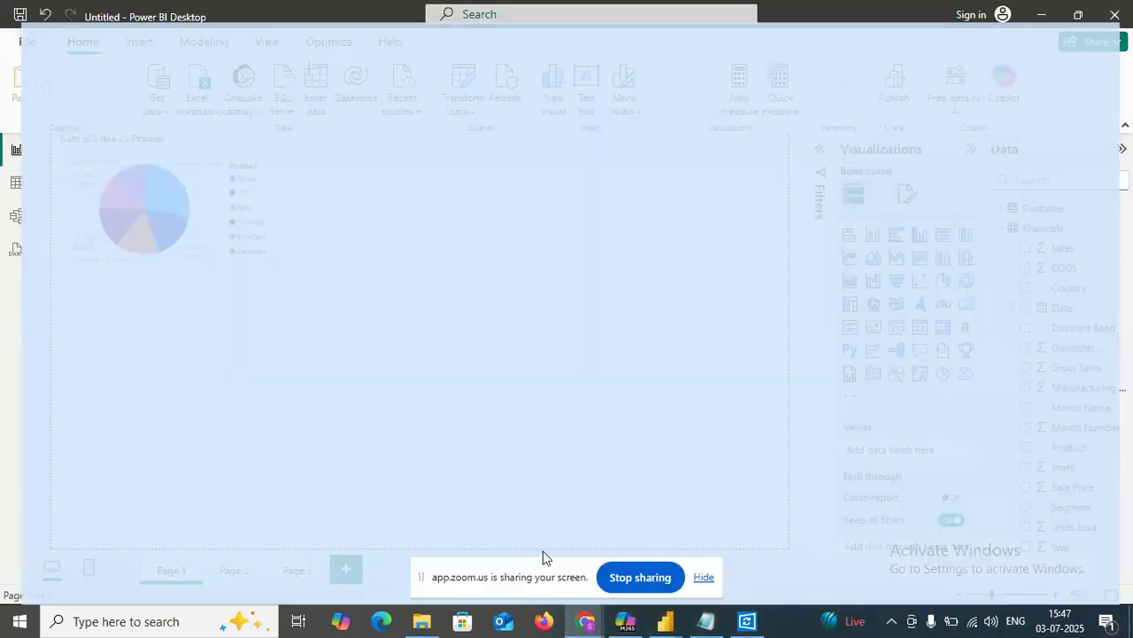
{"action": "left_click", "coordinate": [312, 15]}
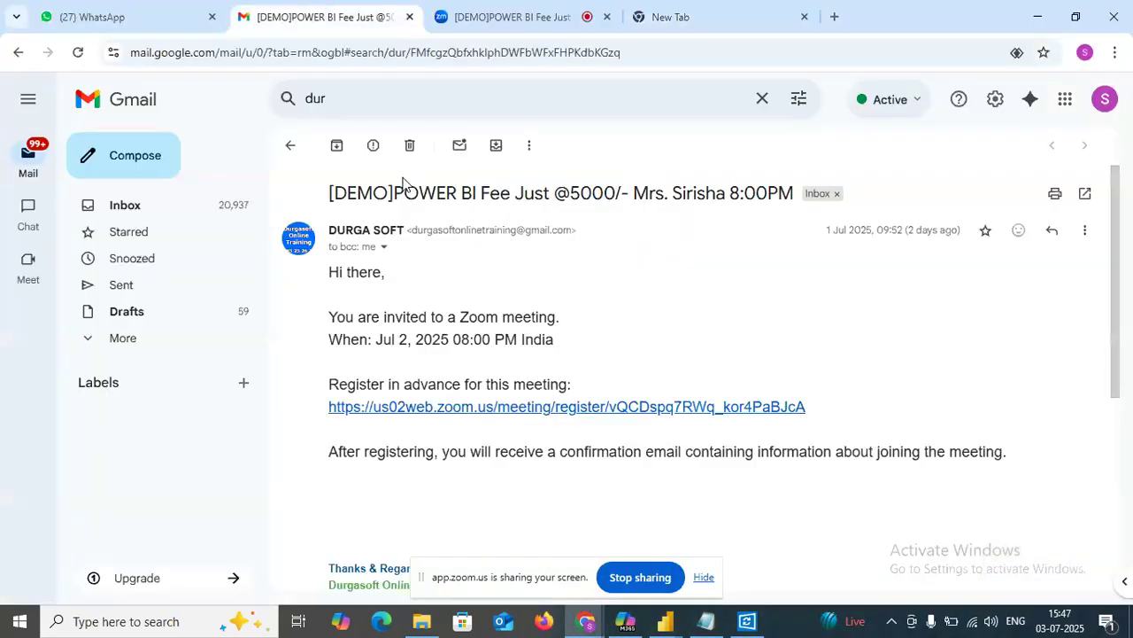
{"action": "left_click", "coordinate": [293, 147]}
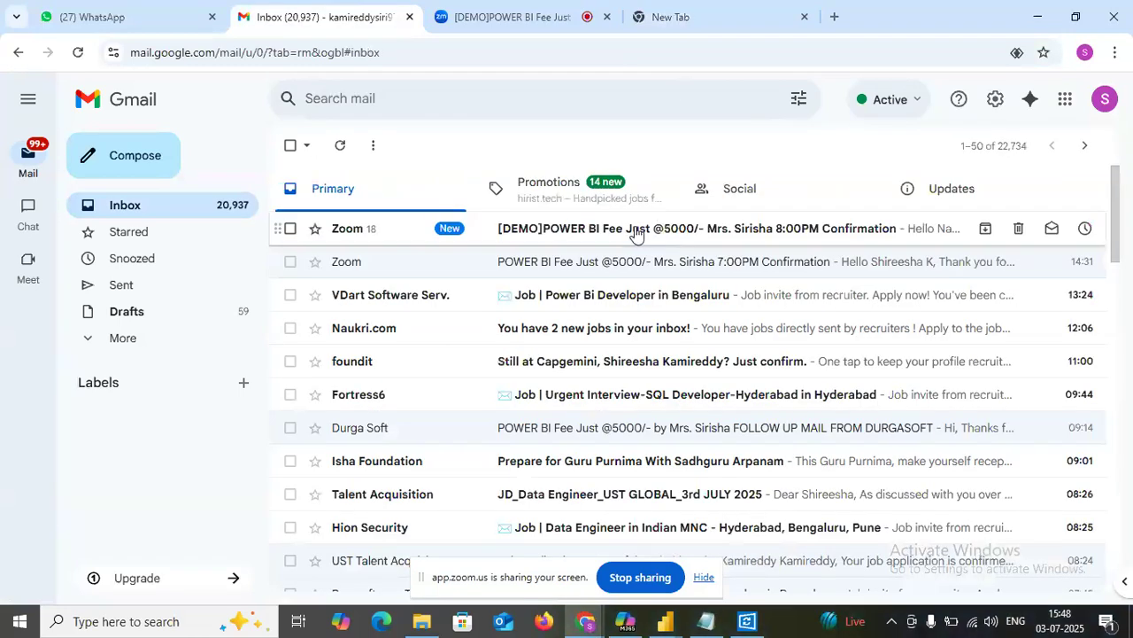
{"action": "left_click", "coordinate": [640, 235]}
{"action": "scroll", "coordinate": [645, 387], "scroll_direction": "down", "scroll_amount": 15}
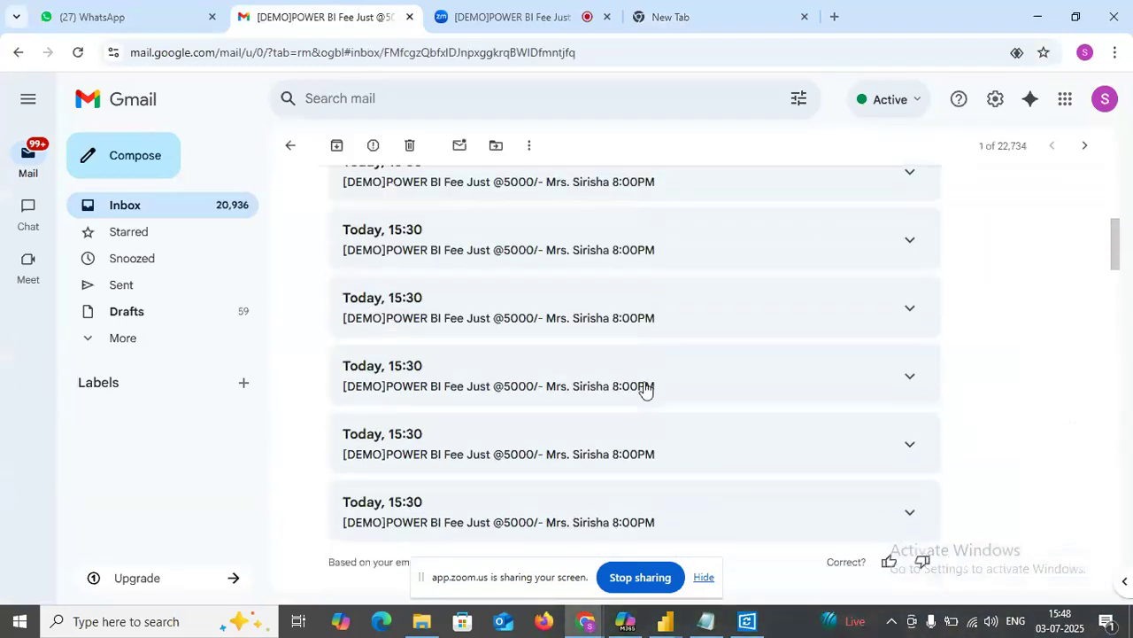
{"action": "left_click", "coordinate": [293, 149]}
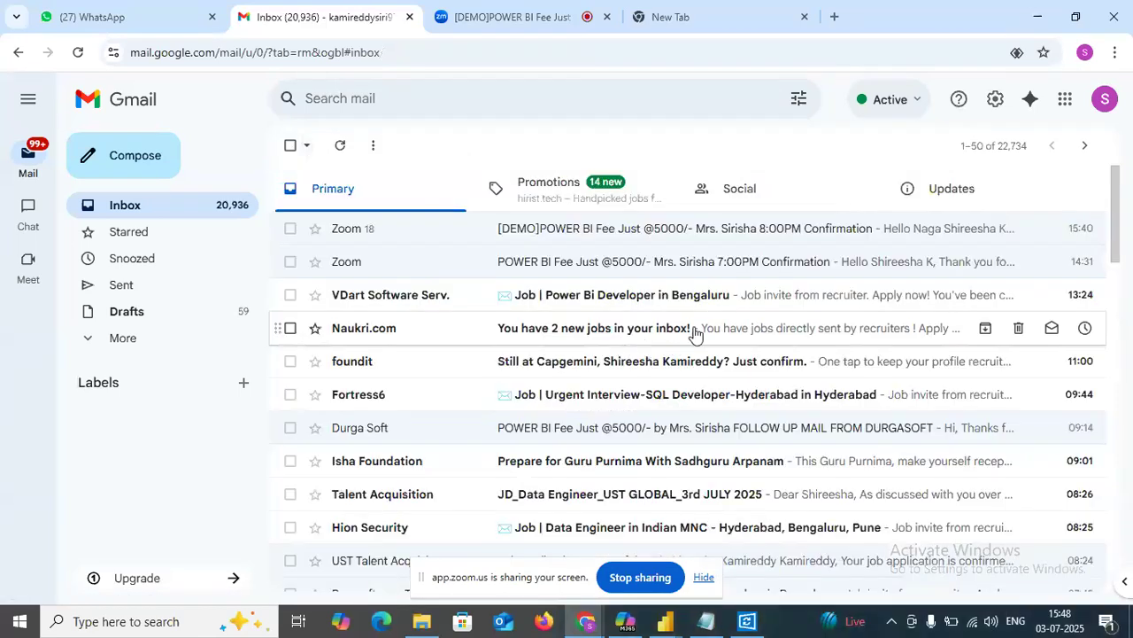
- Search the mailbox for "cour" and open the COURSE CONTENT message from Durga Soft
{"action": "left_click", "coordinate": [463, 98]}
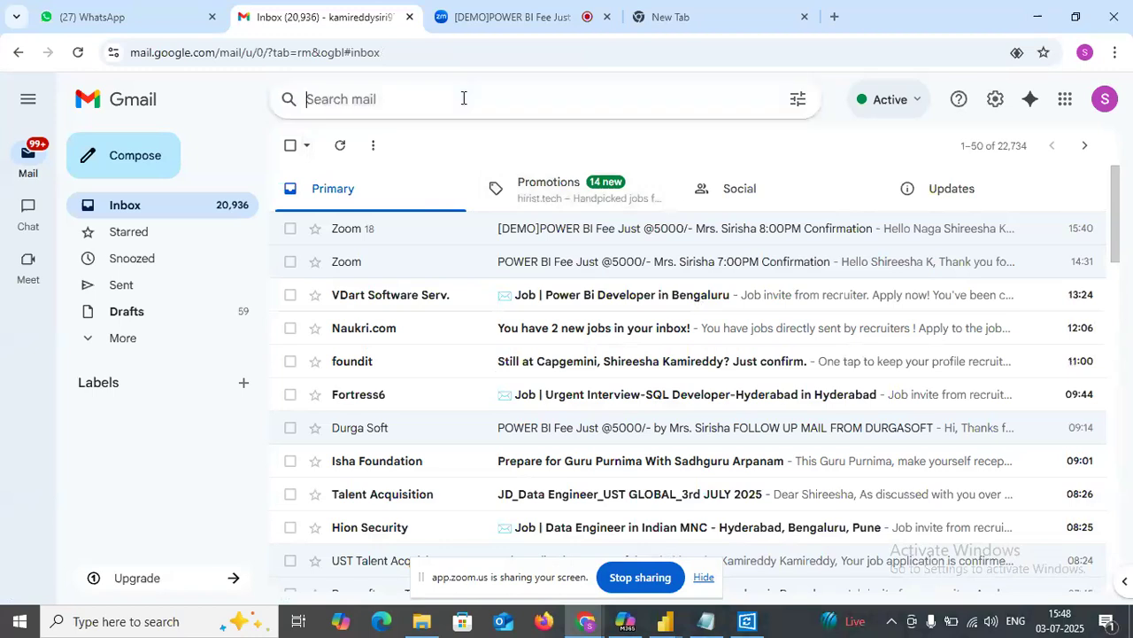
{"action": "type", "text": "cour"}
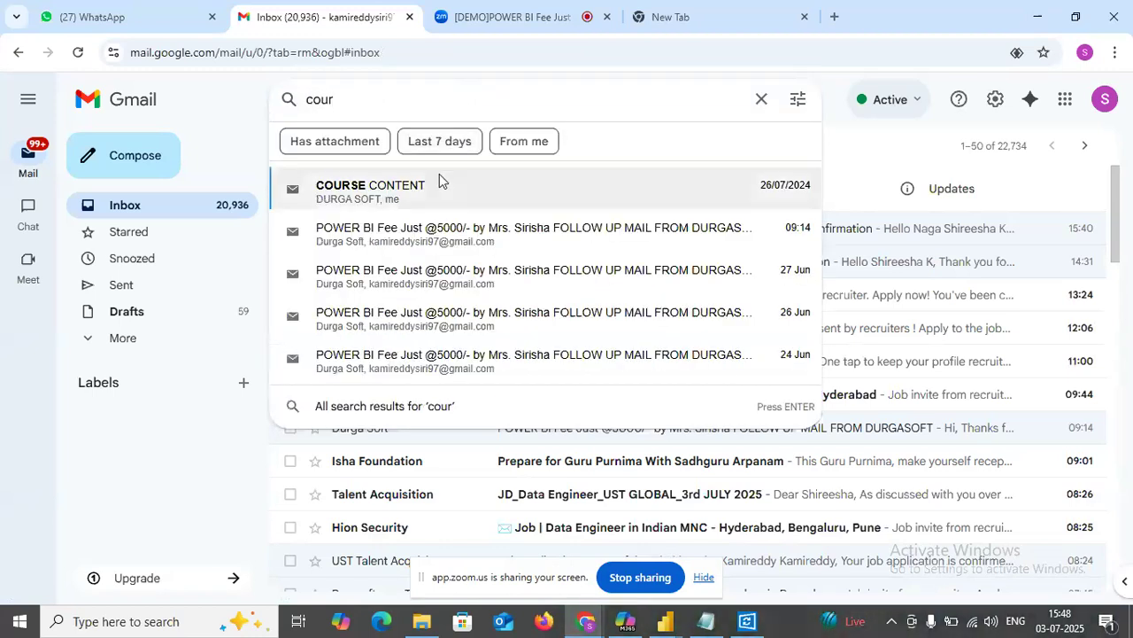
{"action": "left_click", "coordinate": [440, 181]}
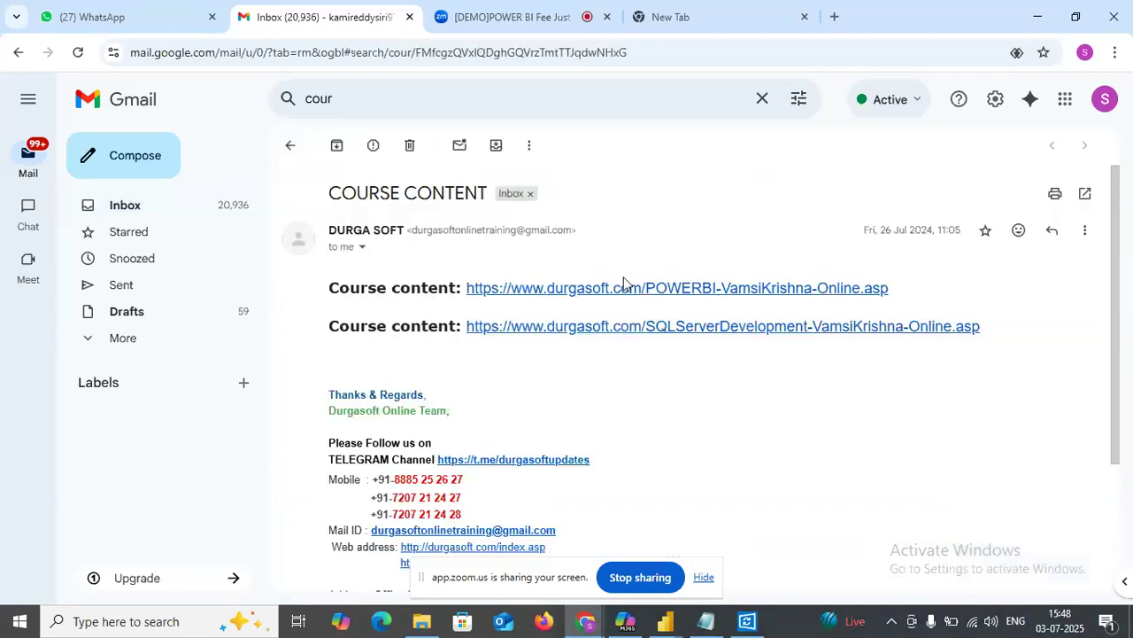
- Open the message's Power BI course content link and review the syllabus topics on the Durgasoft page
{"action": "left_click", "coordinate": [510, 289]}
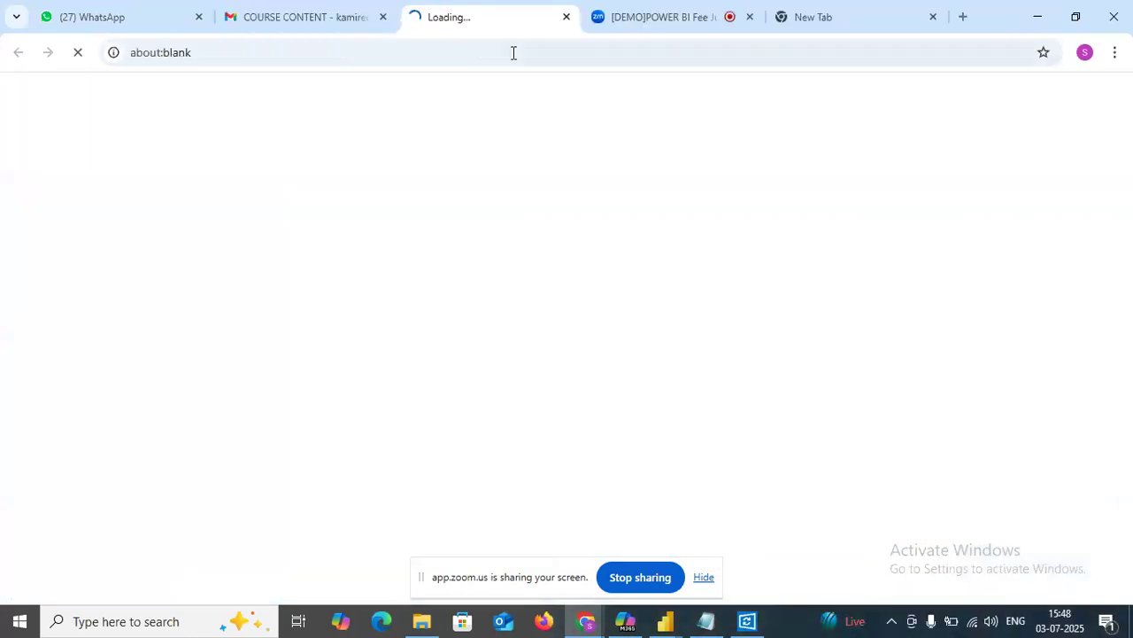
{"action": "left_click", "coordinate": [330, 16]}
{"action": "left_click", "coordinate": [487, 20]}
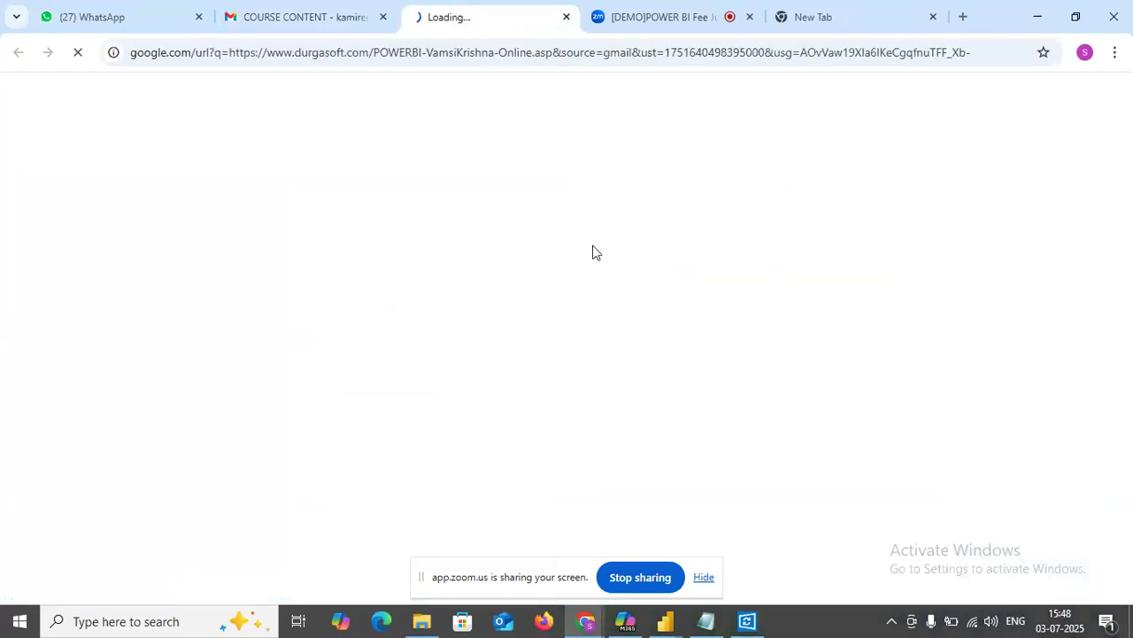
{"action": "scroll", "coordinate": [599, 370], "scroll_direction": "down", "scroll_amount": 5}
{"action": "scroll", "coordinate": [599, 372], "scroll_direction": "down", "scroll_amount": 1}
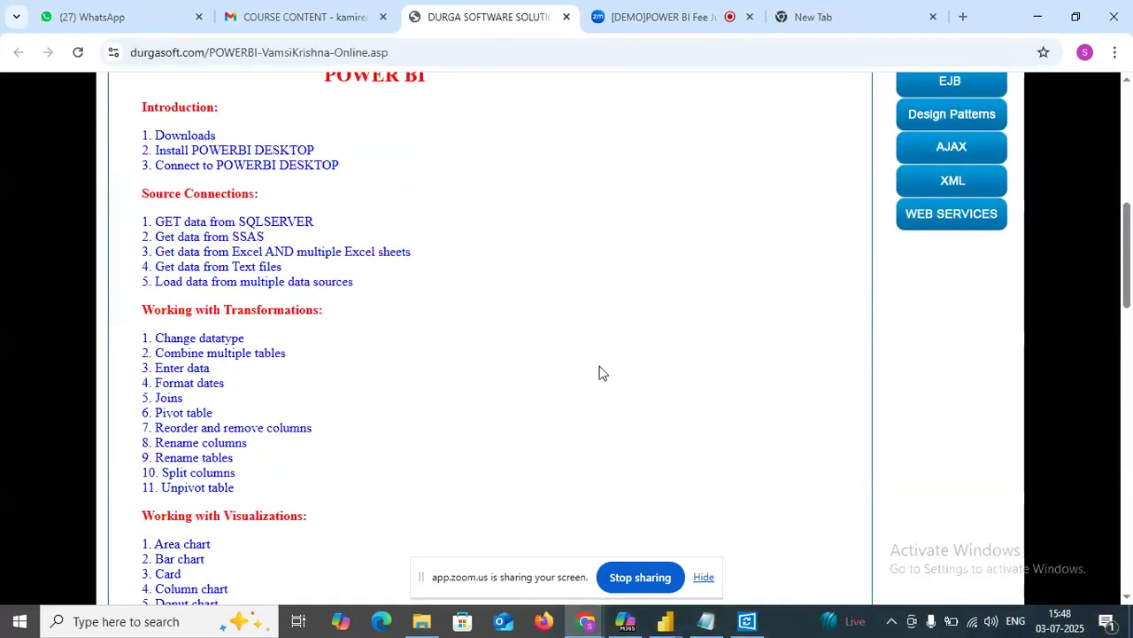
- Review the syllabus's Introduction section, highlighting the Downloads, Install POWERBI DESKTOP and Connect to POWERBI DESKTOP topics one after another
{"action": "scroll", "coordinate": [599, 372], "scroll_direction": "up", "scroll_amount": 1}
{"action": "scroll", "coordinate": [599, 372], "scroll_direction": "down", "scroll_amount": 1}
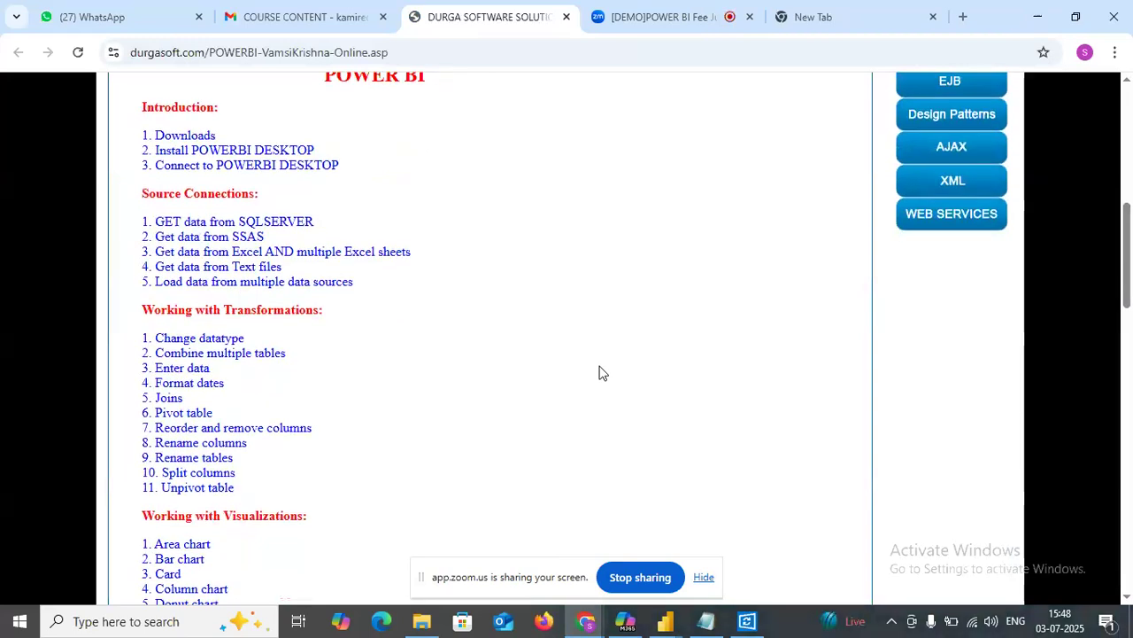
{"action": "scroll", "coordinate": [600, 372], "scroll_direction": "up", "scroll_amount": 1}
{"action": "scroll", "coordinate": [600, 373], "scroll_direction": "up", "scroll_amount": 1}
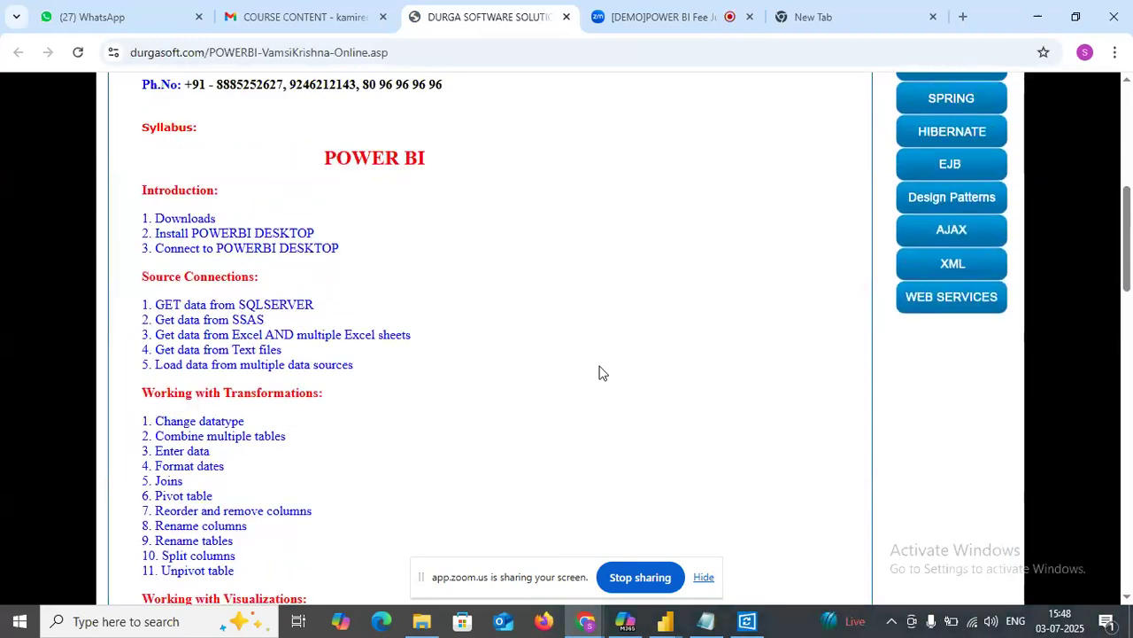
{"action": "scroll", "coordinate": [599, 372], "scroll_direction": "down", "scroll_amount": 1}
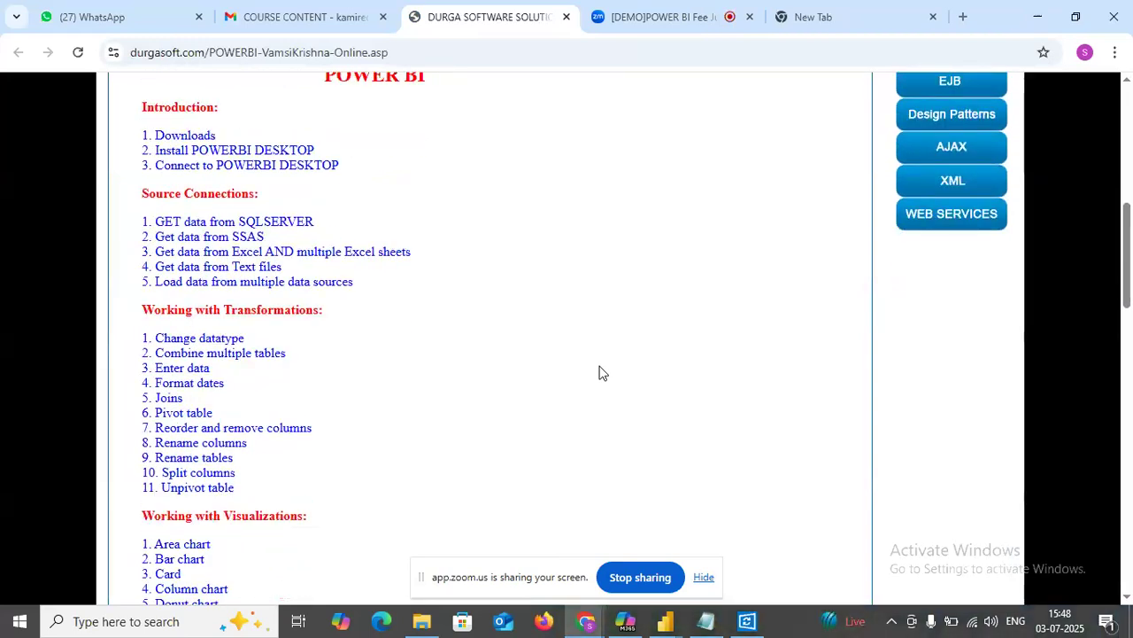
{"action": "left_click_drag", "start_coordinate": [155, 137], "coordinate": [218, 136]}
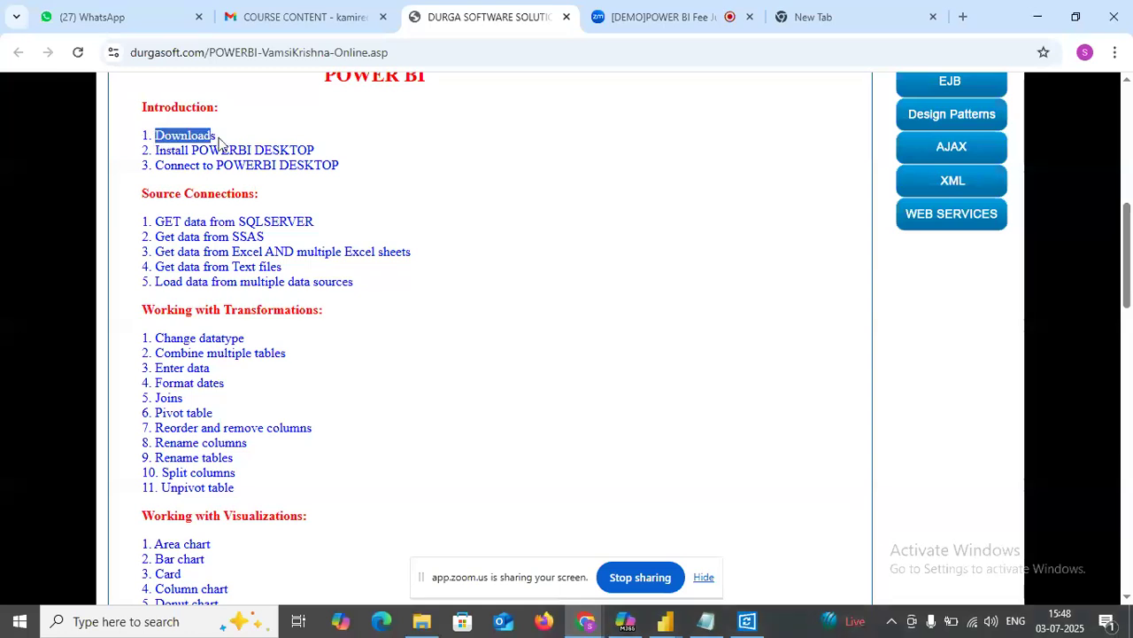
{"action": "left_click_drag", "start_coordinate": [316, 150], "coordinate": [158, 151]}
{"action": "left_click_drag", "start_coordinate": [357, 170], "coordinate": [171, 165]}
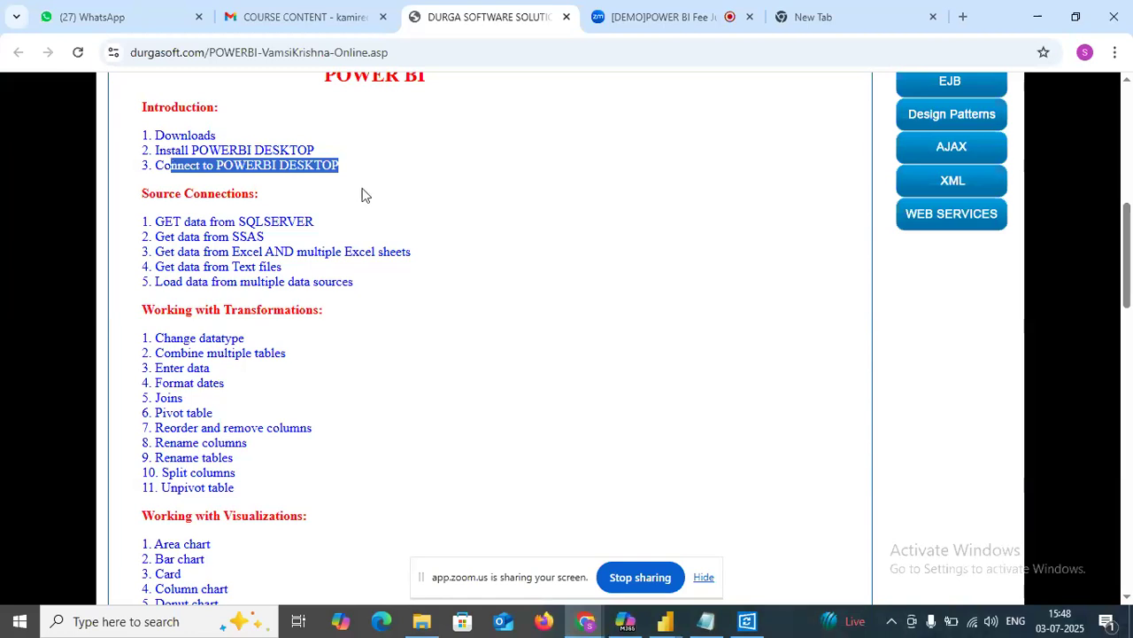
- Go through the Source Connections topics, highlighting the SQLSERVER, SSAS and Excel entries and the full five-item list
{"action": "left_click_drag", "start_coordinate": [324, 221], "coordinate": [148, 221]}
{"action": "left_click_drag", "start_coordinate": [356, 282], "coordinate": [135, 216]}
{"action": "left_click", "coordinate": [407, 271]}
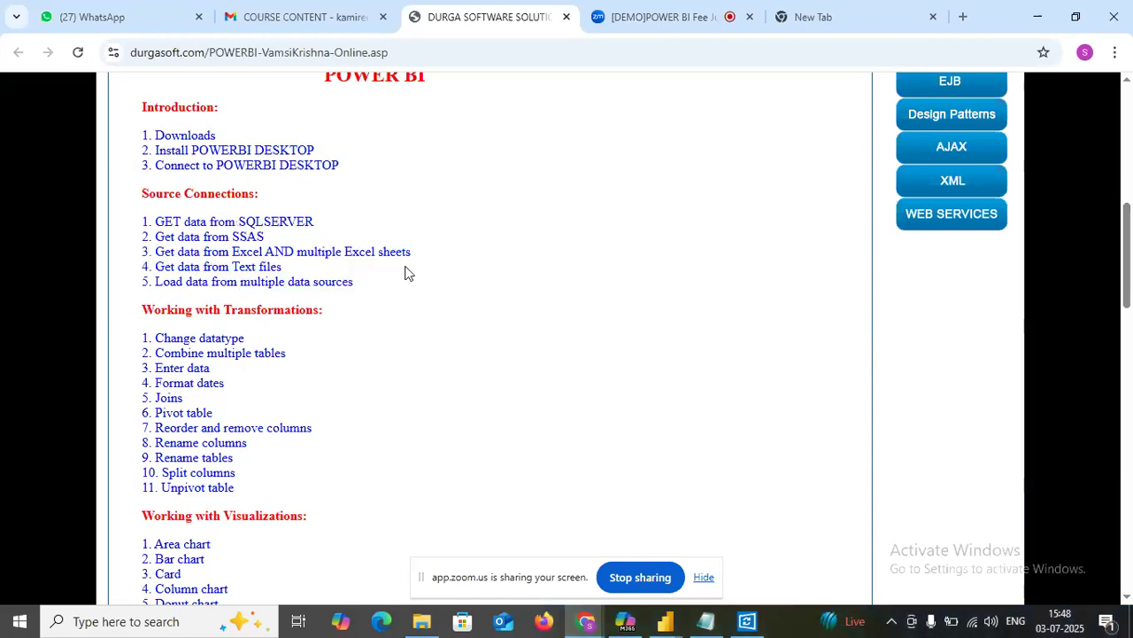
{"action": "left_click_drag", "start_coordinate": [316, 223], "coordinate": [186, 223]}
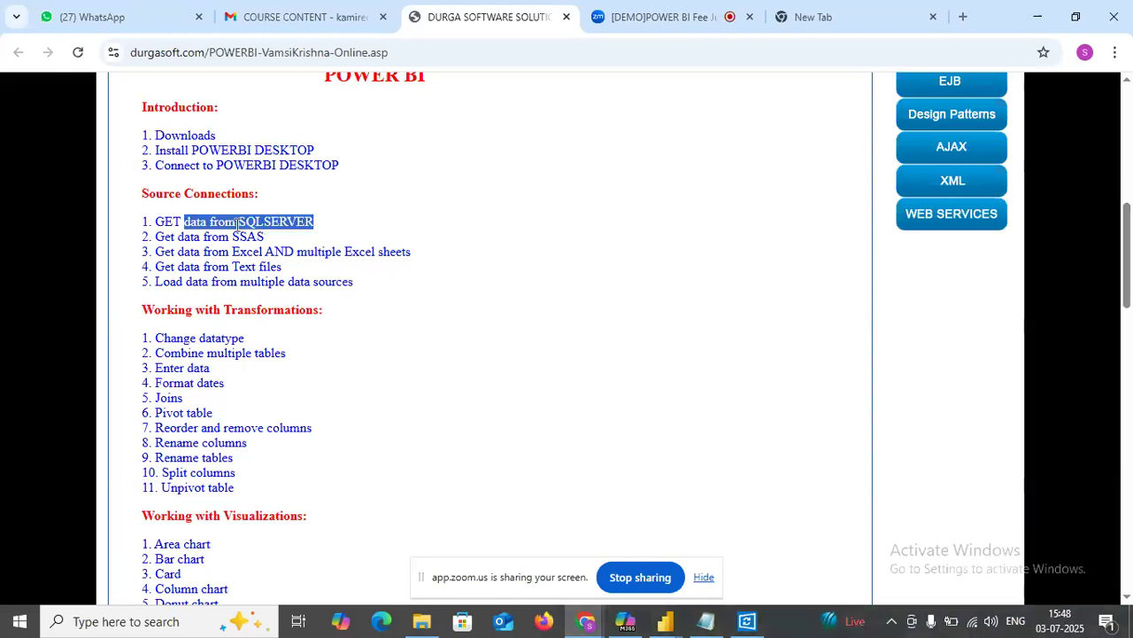
{"action": "left_click_drag", "start_coordinate": [285, 239], "coordinate": [194, 236]}
{"action": "left_click_drag", "start_coordinate": [446, 251], "coordinate": [143, 257]}
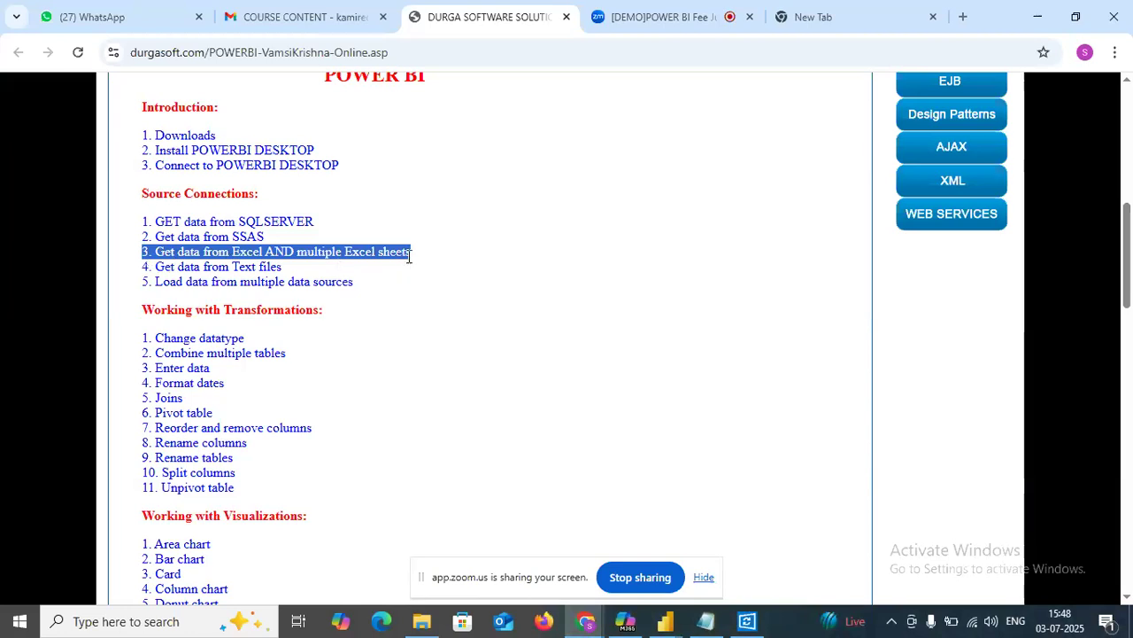
{"action": "scroll", "coordinate": [372, 262], "scroll_direction": "down", "scroll_amount": 1}
{"action": "left_click_drag", "start_coordinate": [354, 202], "coordinate": [132, 129]}
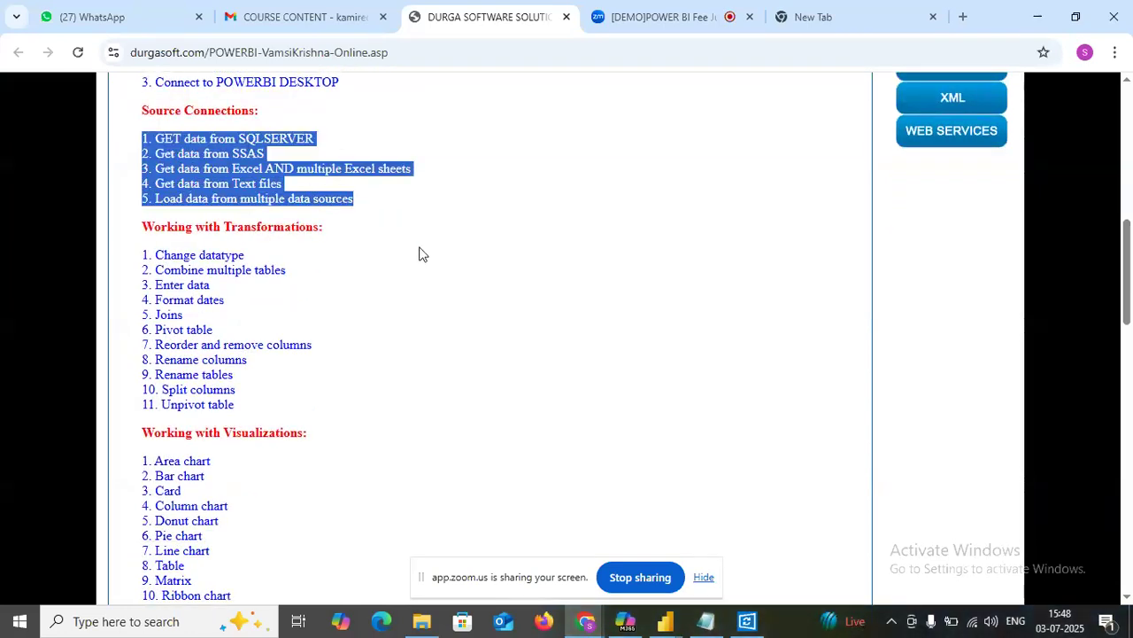
- Highlight the Working with Transformations list, and go through its individual topics from Change datatype to Joins
{"action": "scroll", "coordinate": [278, 286], "scroll_direction": "down", "scroll_amount": 1}
{"action": "left_click_drag", "start_coordinate": [269, 318], "coordinate": [123, 150]}
{"action": "left_click", "coordinate": [462, 255]}
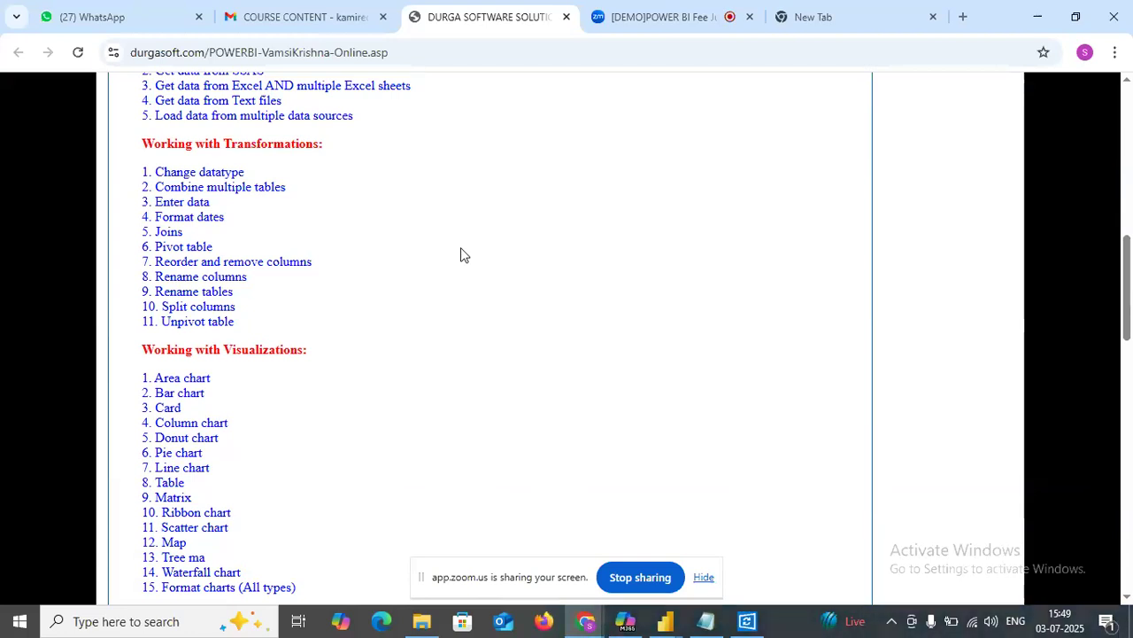
{"action": "left_click_drag", "start_coordinate": [247, 174], "coordinate": [152, 171]}
{"action": "left_click_drag", "start_coordinate": [306, 192], "coordinate": [149, 187]}
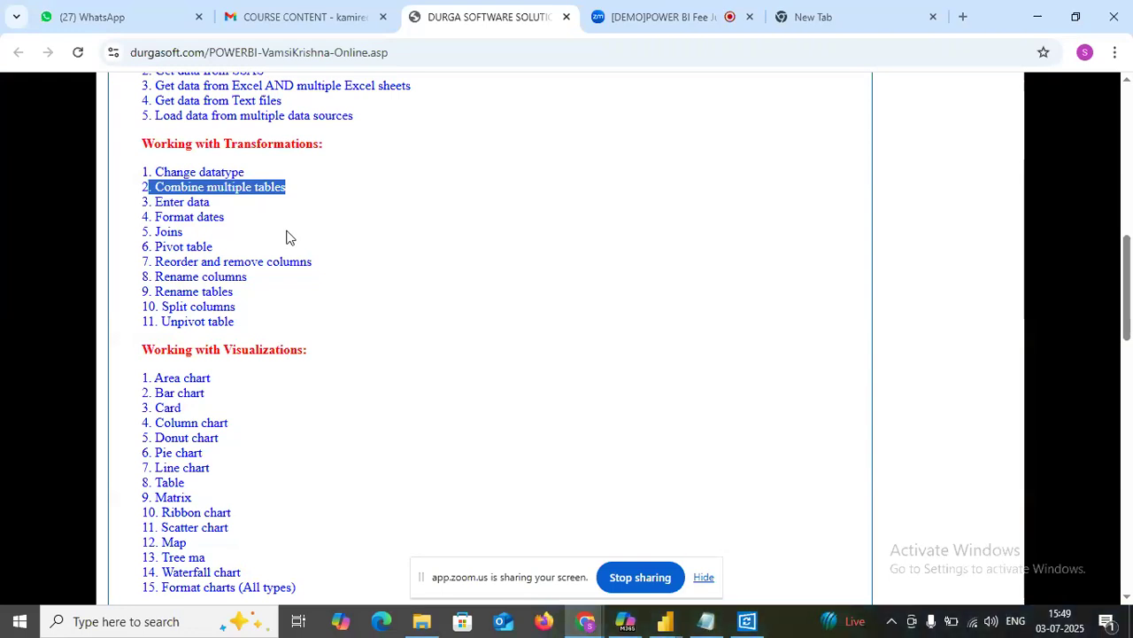
{"action": "left_click_drag", "start_coordinate": [221, 203], "coordinate": [134, 204]}
{"action": "left_click_drag", "start_coordinate": [228, 219], "coordinate": [132, 238]}
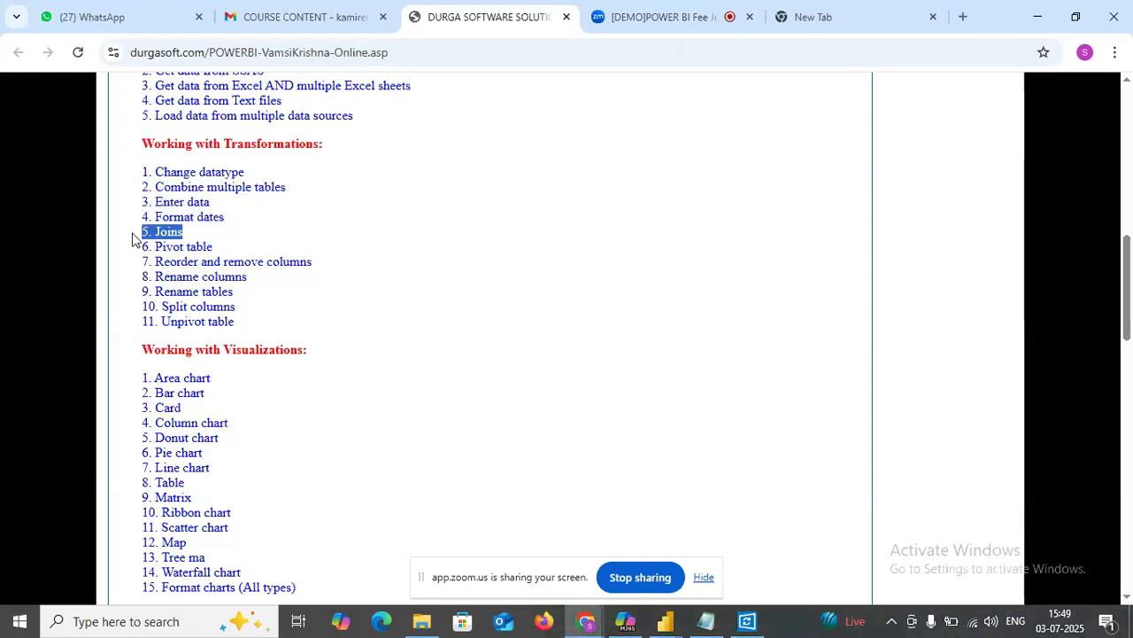
- Go through the remaining transformation topics from Pivot table to Unpivot table, highlight the whole list and clear the selection
{"action": "left_click_drag", "start_coordinate": [216, 247], "coordinate": [176, 251]}
{"action": "left_click", "coordinate": [176, 252]}
{"action": "left_click_drag", "start_coordinate": [250, 278], "coordinate": [135, 285]}
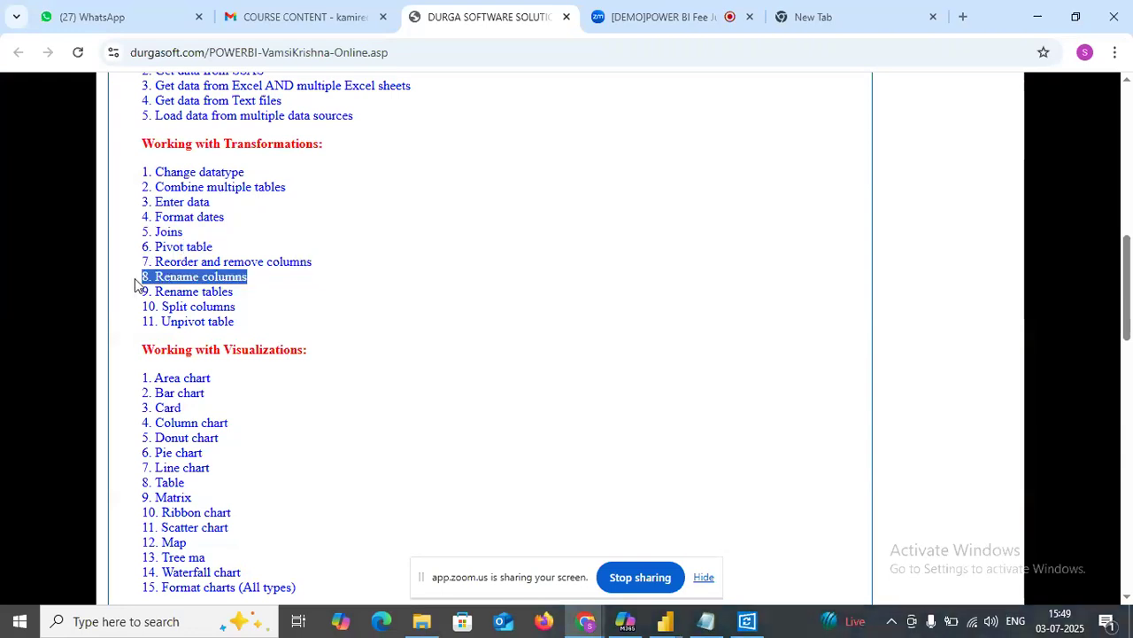
{"action": "left_click_drag", "start_coordinate": [266, 312], "coordinate": [139, 308]}
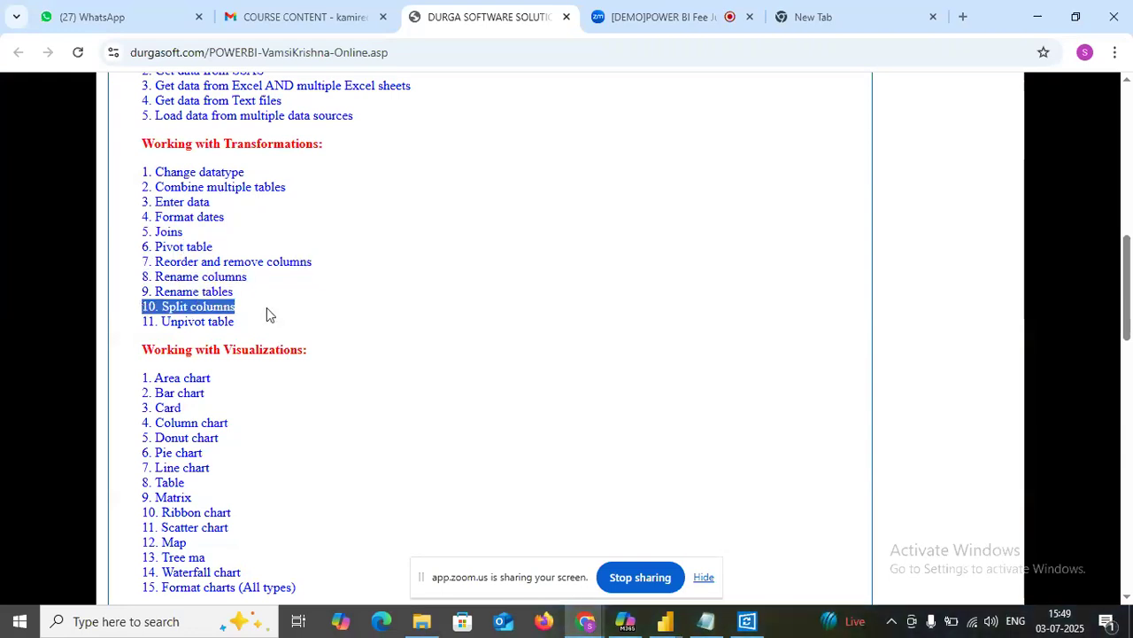
{"action": "left_click_drag", "start_coordinate": [265, 328], "coordinate": [149, 323]}
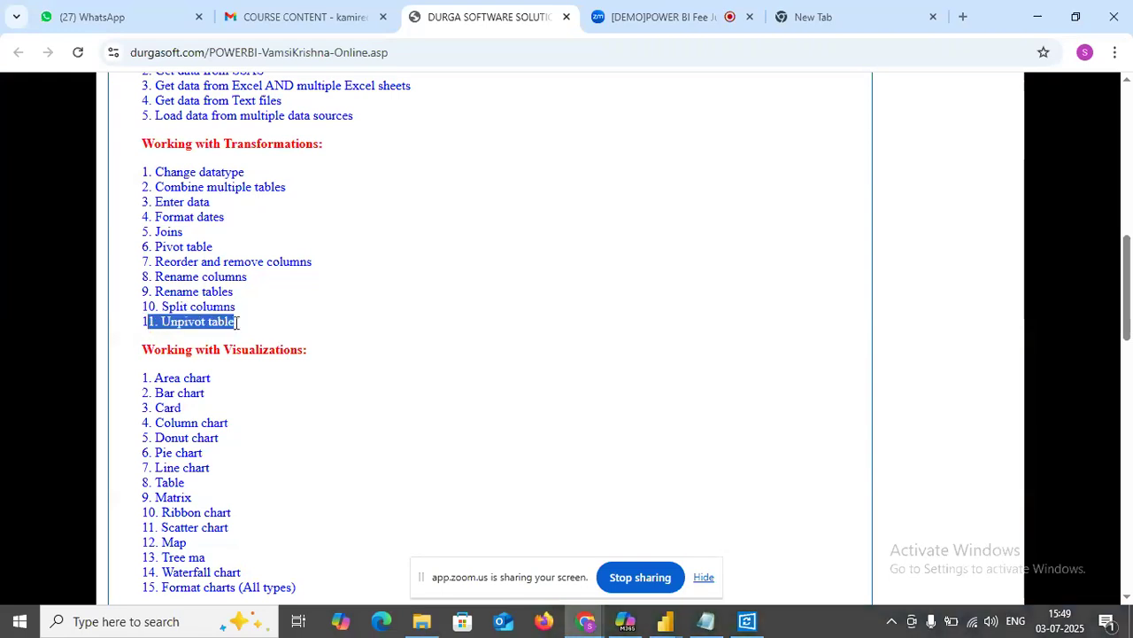
{"action": "left_click", "coordinate": [360, 336]}
{"action": "left_click_drag", "start_coordinate": [275, 350], "coordinate": [142, 168]}
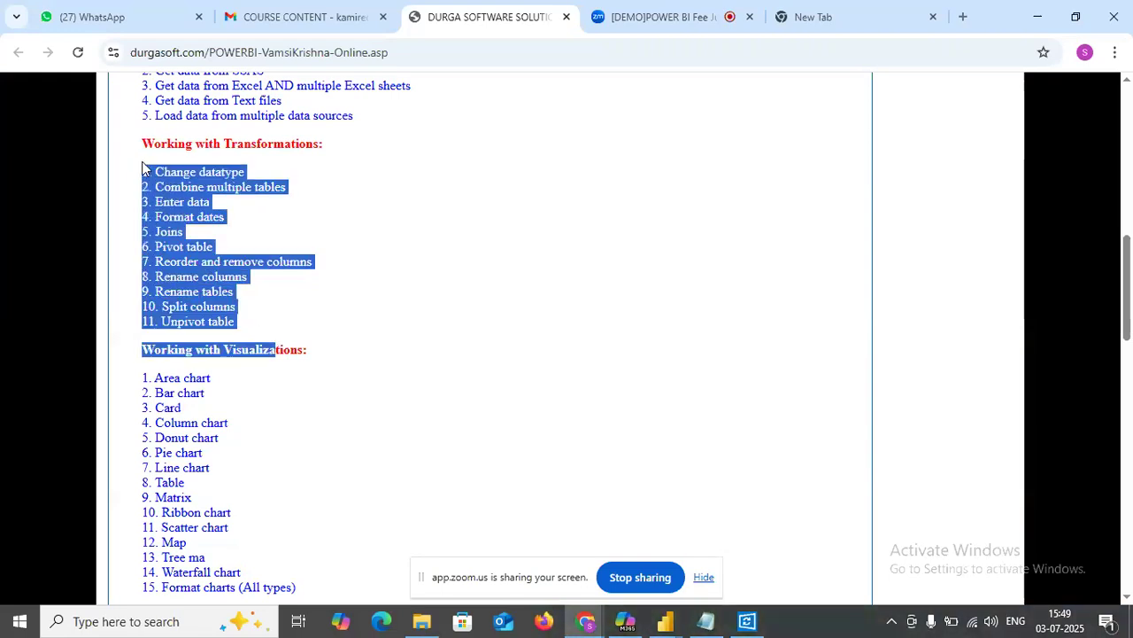
{"action": "left_click", "coordinate": [368, 231]}
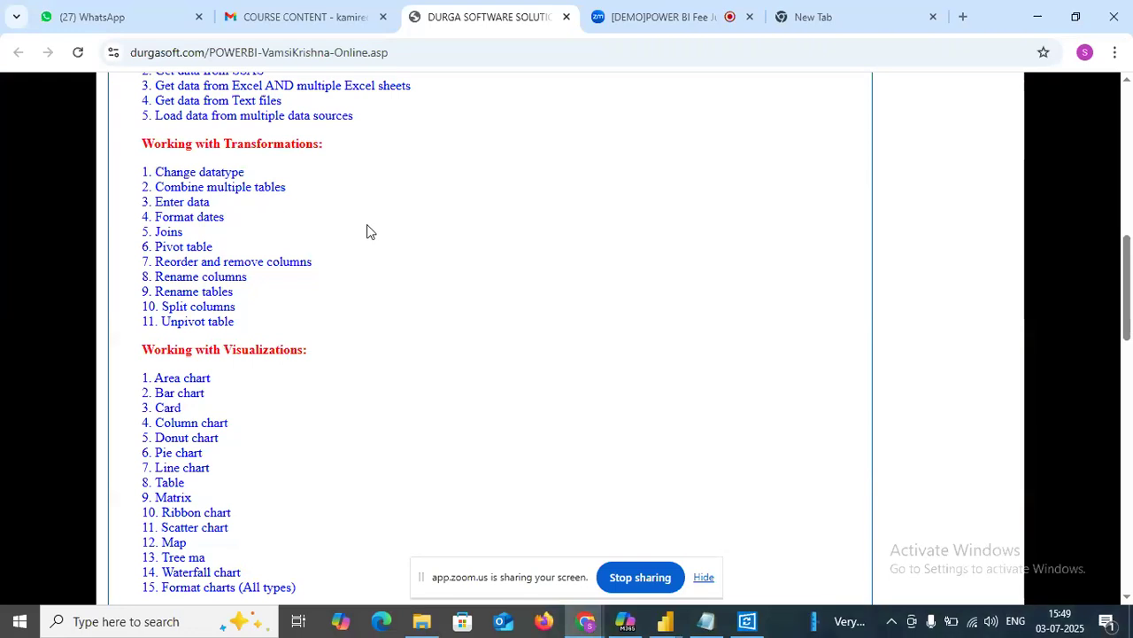
- Review the Working with Visualizations chart types, highlighting Area chart, Bar chart, Line chart and the complete 15-item list
{"action": "scroll", "coordinate": [367, 230], "scroll_direction": "down", "scroll_amount": 2}
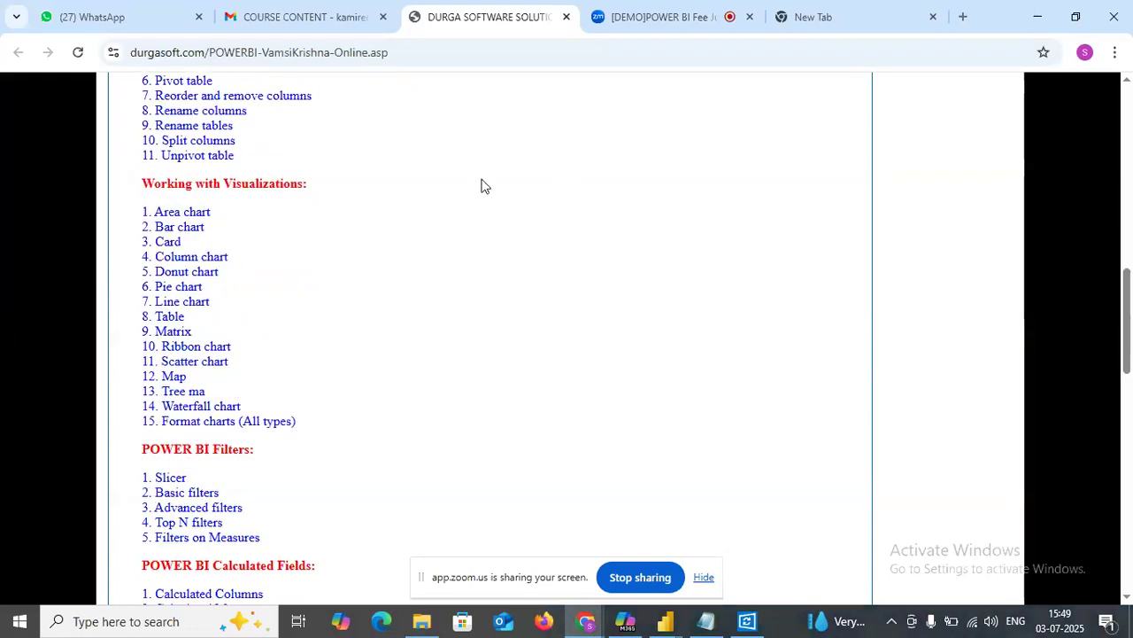
{"action": "left_click_drag", "start_coordinate": [154, 212], "coordinate": [209, 228]}
{"action": "left_click", "coordinate": [239, 251]}
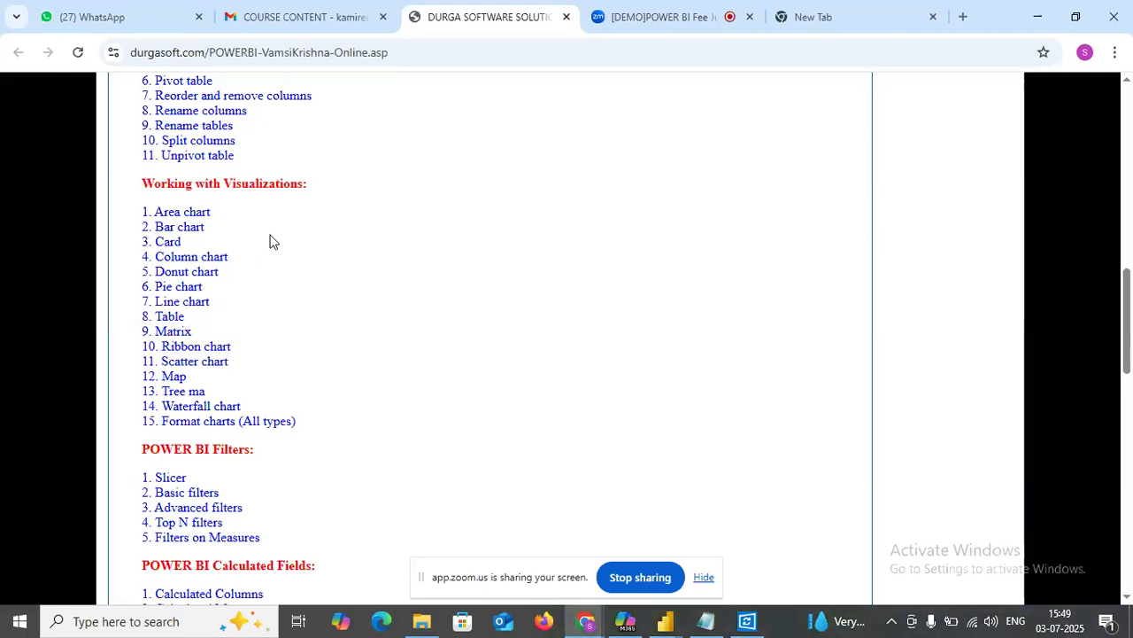
{"action": "scroll", "coordinate": [272, 255], "scroll_direction": "down", "scroll_amount": 1}
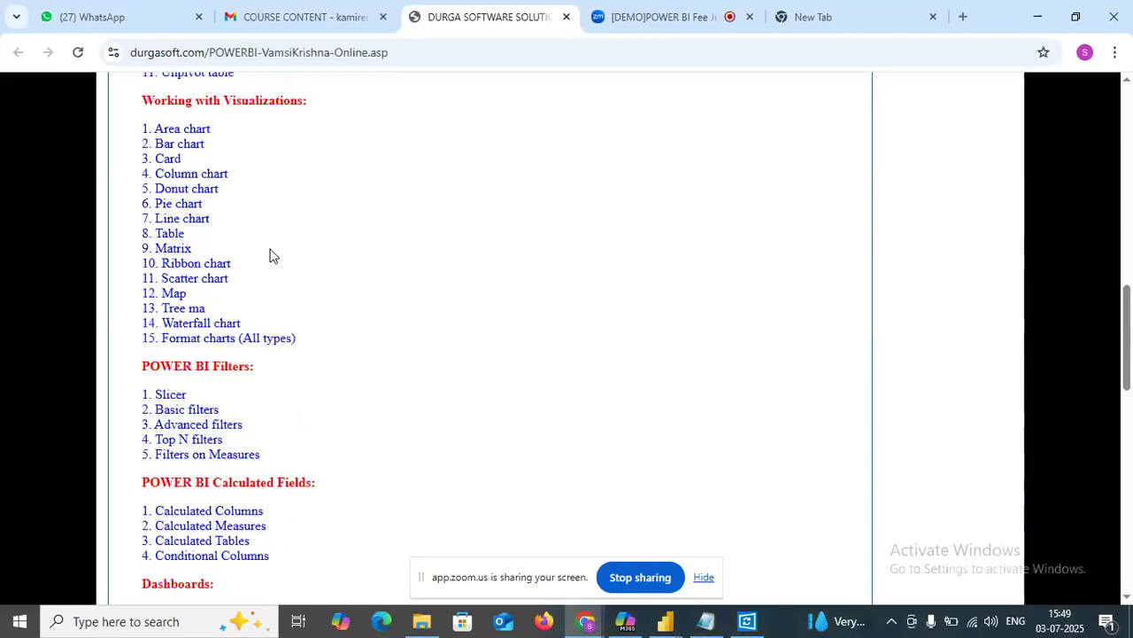
{"action": "scroll", "coordinate": [272, 255], "scroll_direction": "down", "scroll_amount": 2}
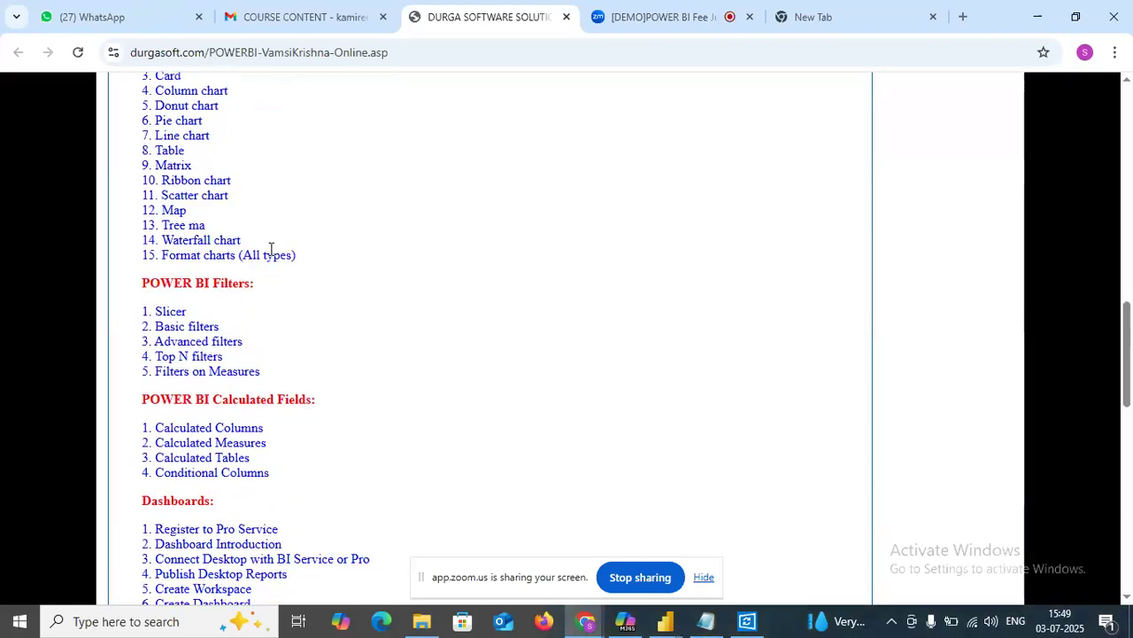
{"action": "scroll", "coordinate": [324, 248], "scroll_direction": "up", "scroll_amount": 2}
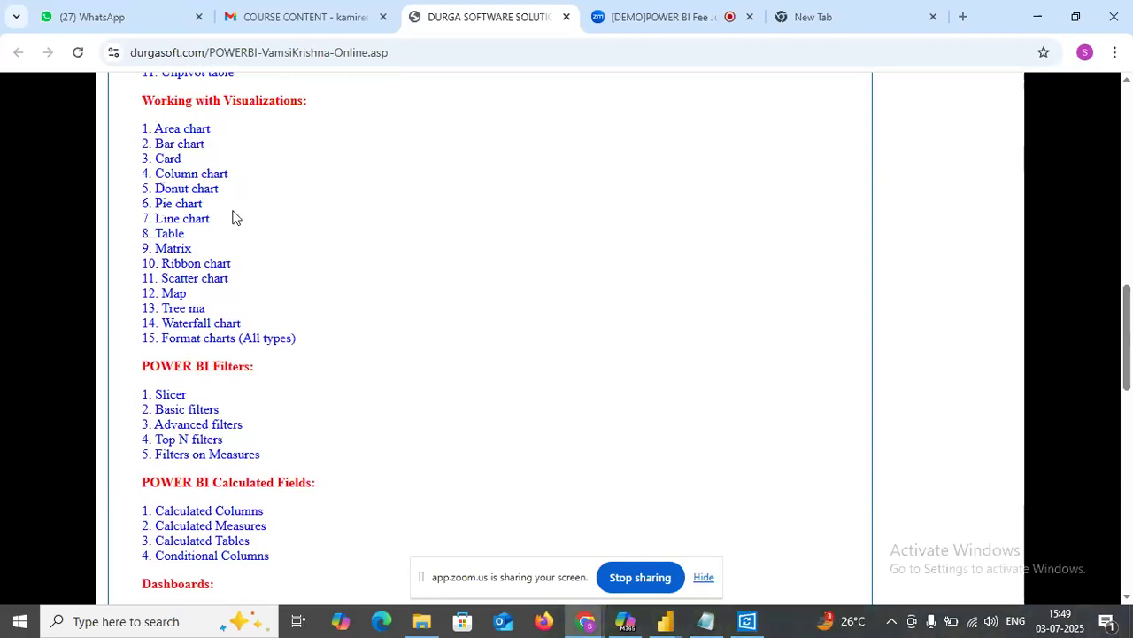
{"action": "left_click_drag", "start_coordinate": [220, 224], "coordinate": [142, 224]}
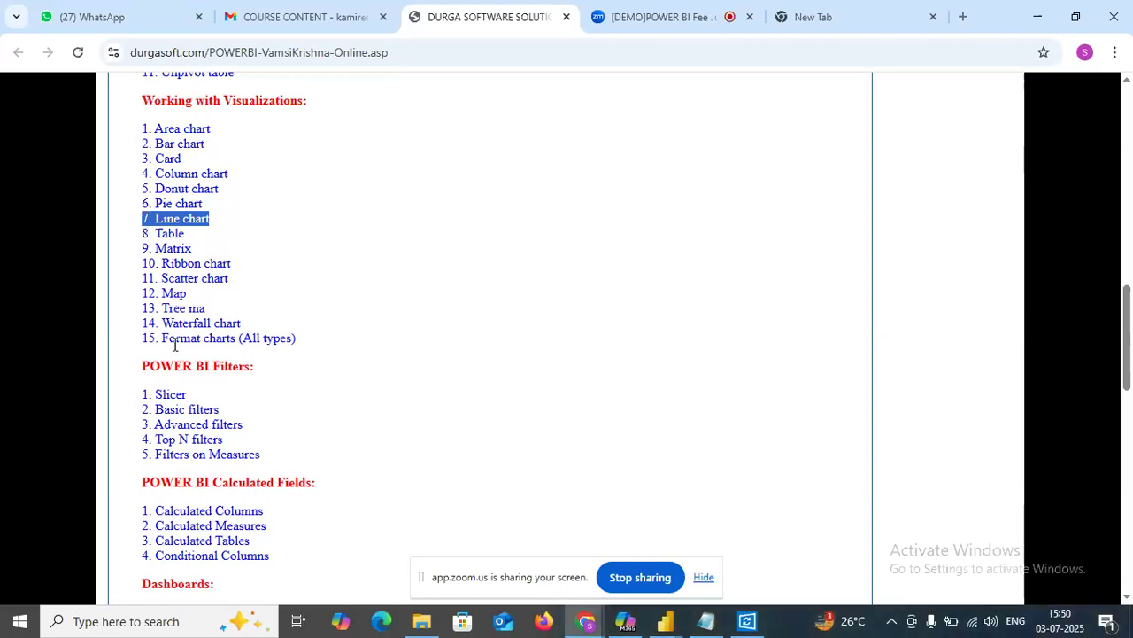
{"action": "left_click_drag", "start_coordinate": [315, 346], "coordinate": [142, 128]}
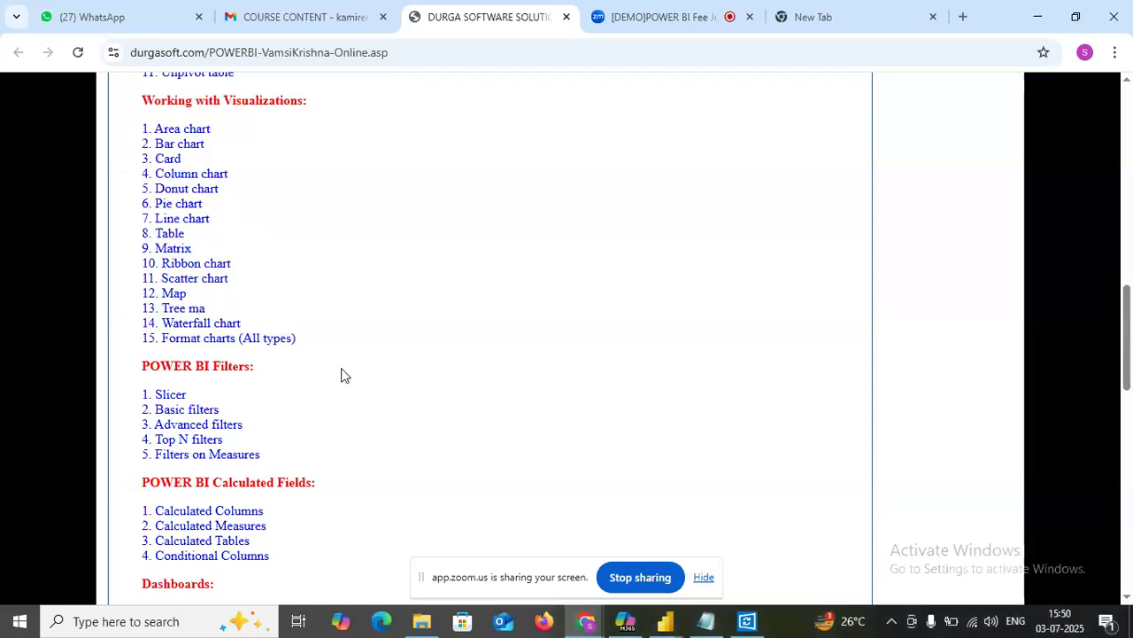
- Highlight the POWER BI Filters topics from Slicer to Filters on Measures and clear the selection
{"action": "scroll", "coordinate": [342, 375], "scroll_direction": "down", "scroll_amount": 2}
{"action": "left_click_drag", "start_coordinate": [279, 294], "coordinate": [161, 224]}
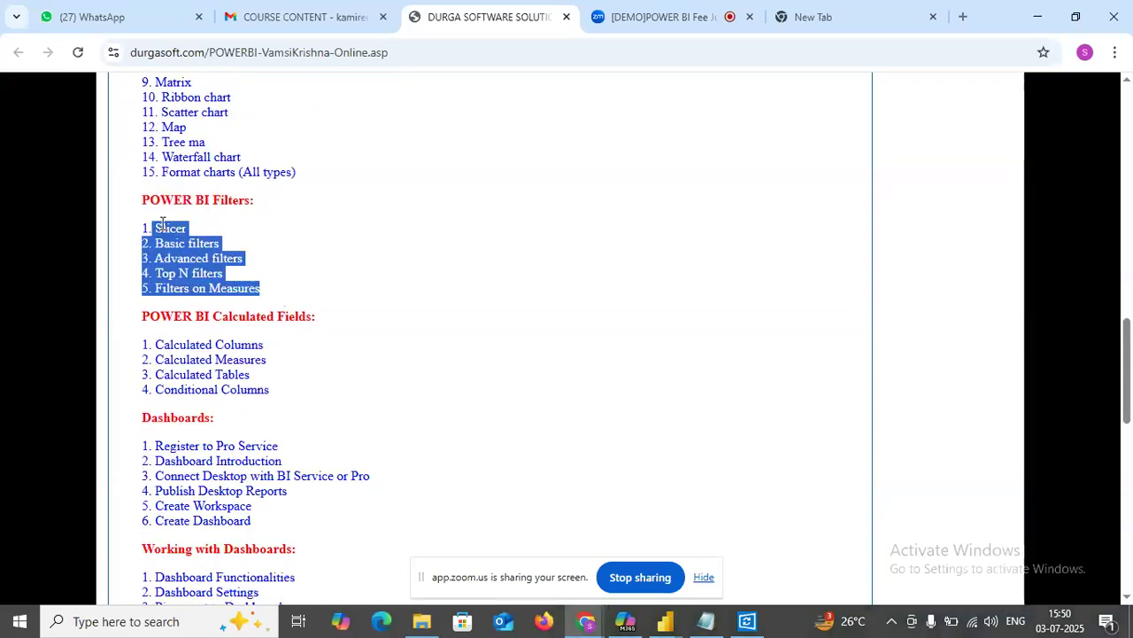
{"action": "left_click", "coordinate": [318, 252]}
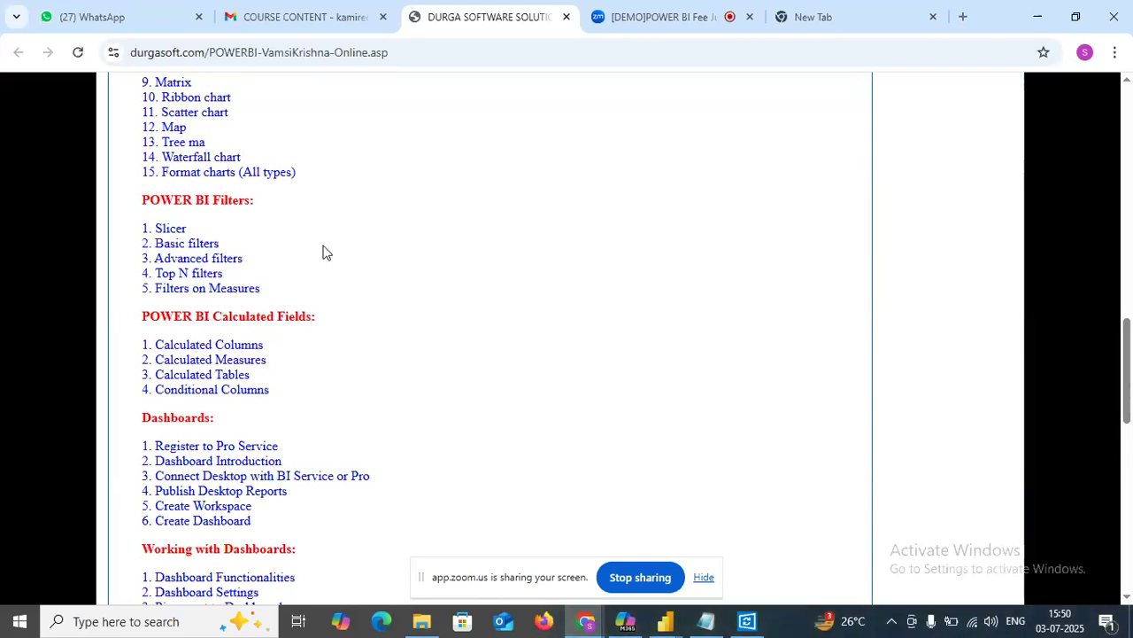
{"action": "scroll", "coordinate": [324, 256], "scroll_direction": "down", "scroll_amount": 1}
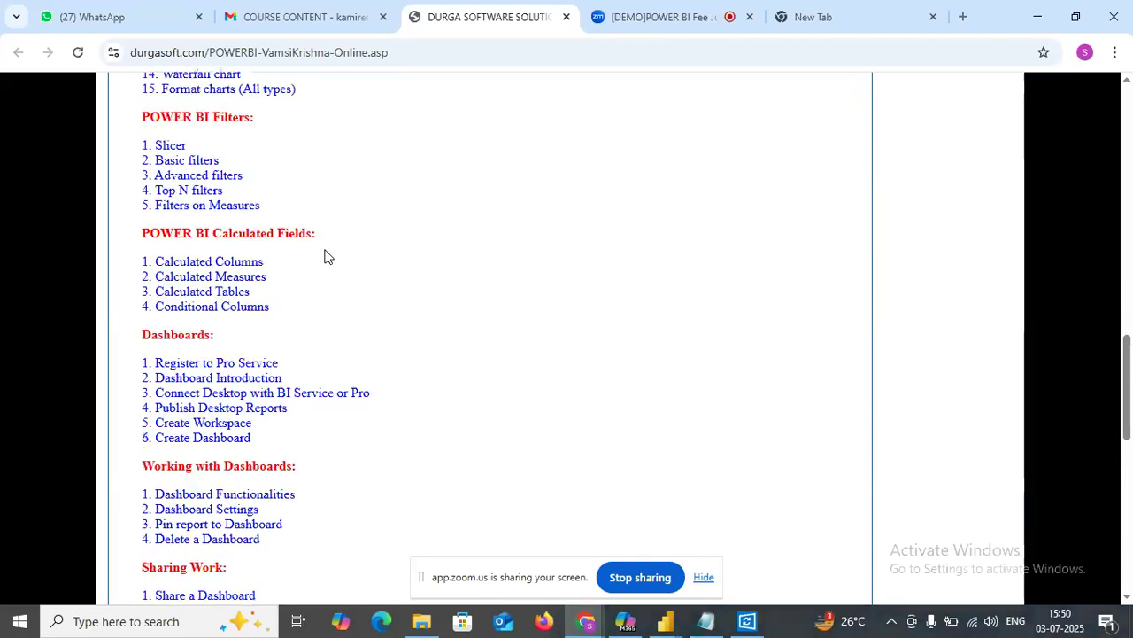
{"action": "left_click_drag", "start_coordinate": [286, 229], "coordinate": [178, 175]}
{"action": "left_click", "coordinate": [321, 151]}
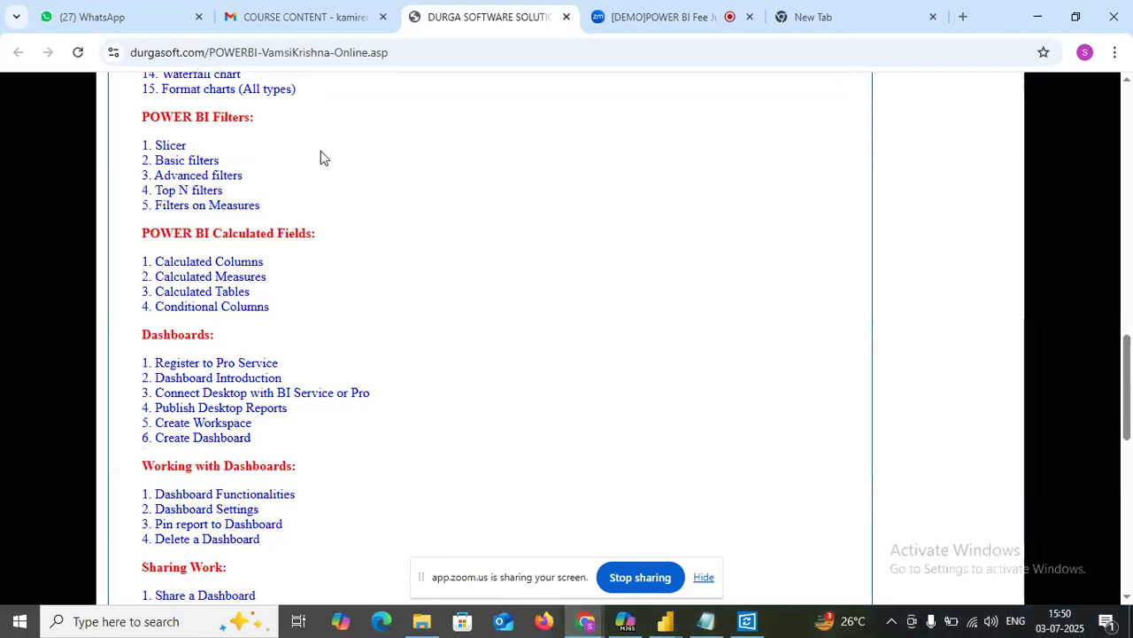
- Review the POWER BI Calculated Fields section, highlighting Calculated Columns and the full list down to Conditional Columns
{"action": "scroll", "coordinate": [361, 283], "scroll_direction": "down", "scroll_amount": 1}
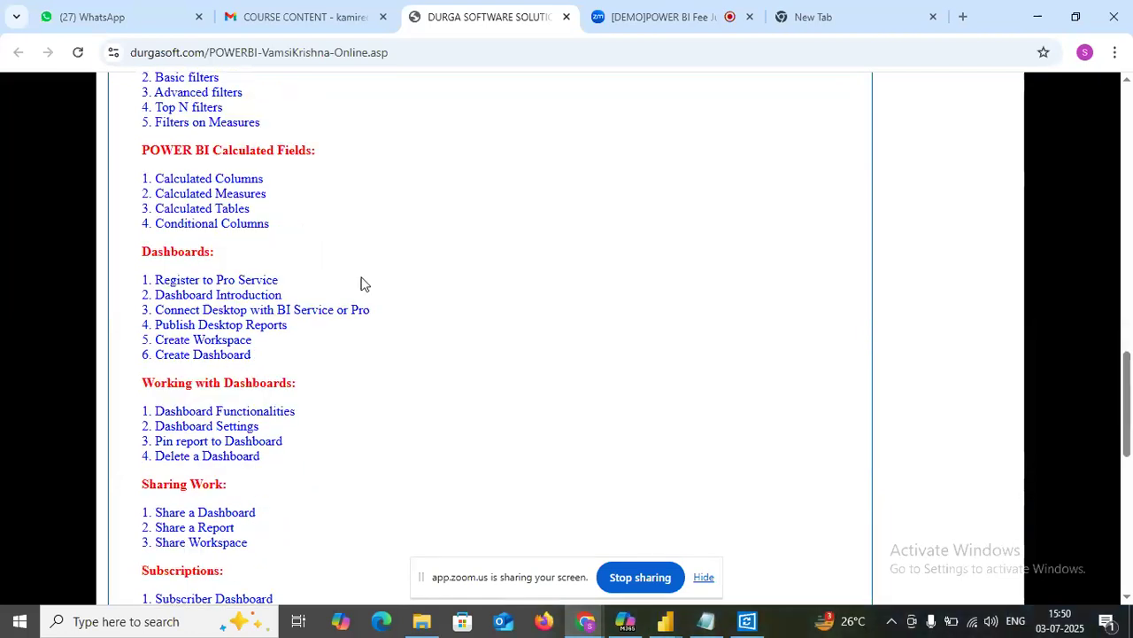
{"action": "left_click_drag", "start_coordinate": [265, 179], "coordinate": [168, 179]}
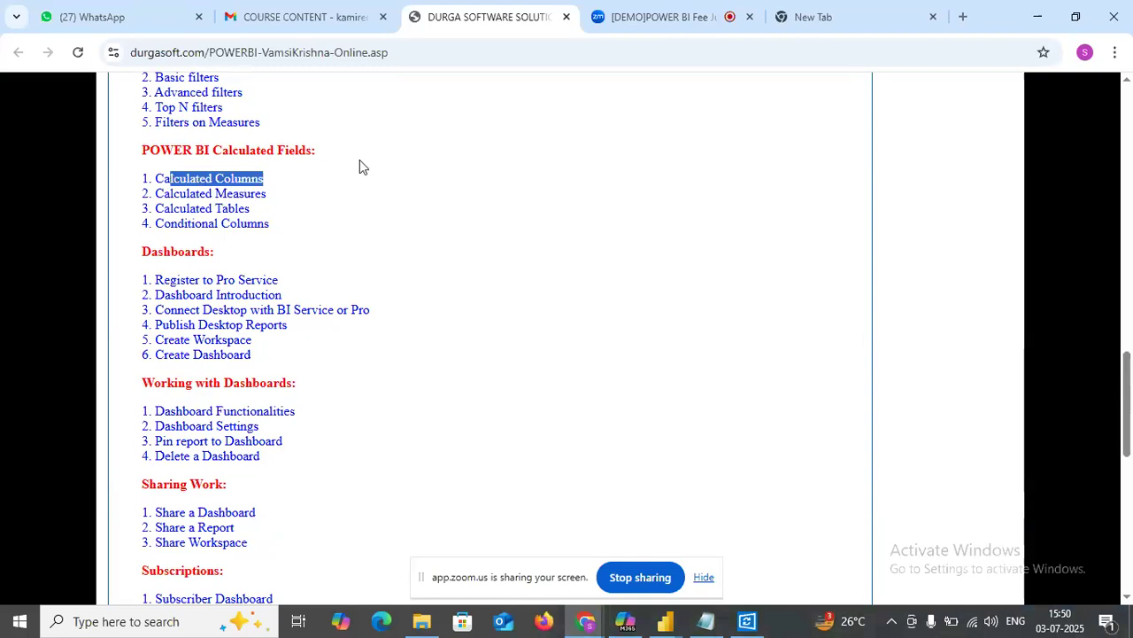
{"action": "scroll", "coordinate": [359, 202], "scroll_direction": "down", "scroll_amount": 1}
{"action": "left_click_drag", "start_coordinate": [283, 151], "coordinate": [225, 126]}
{"action": "left_click", "coordinate": [290, 152]}
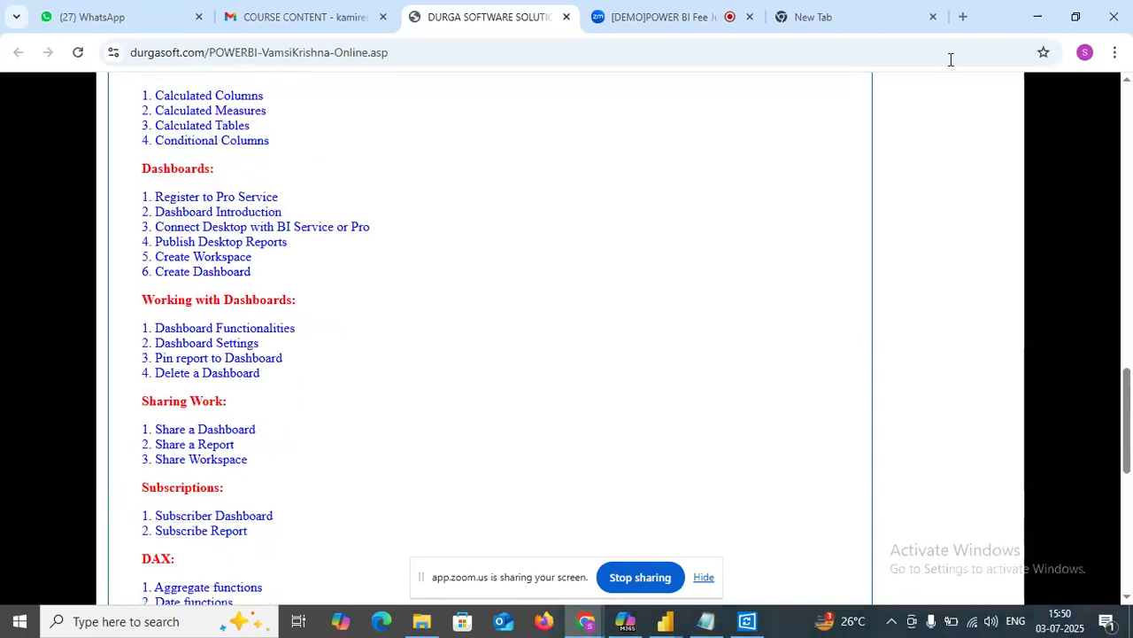
{"action": "left_click_drag", "start_coordinate": [280, 151], "coordinate": [134, 74]}
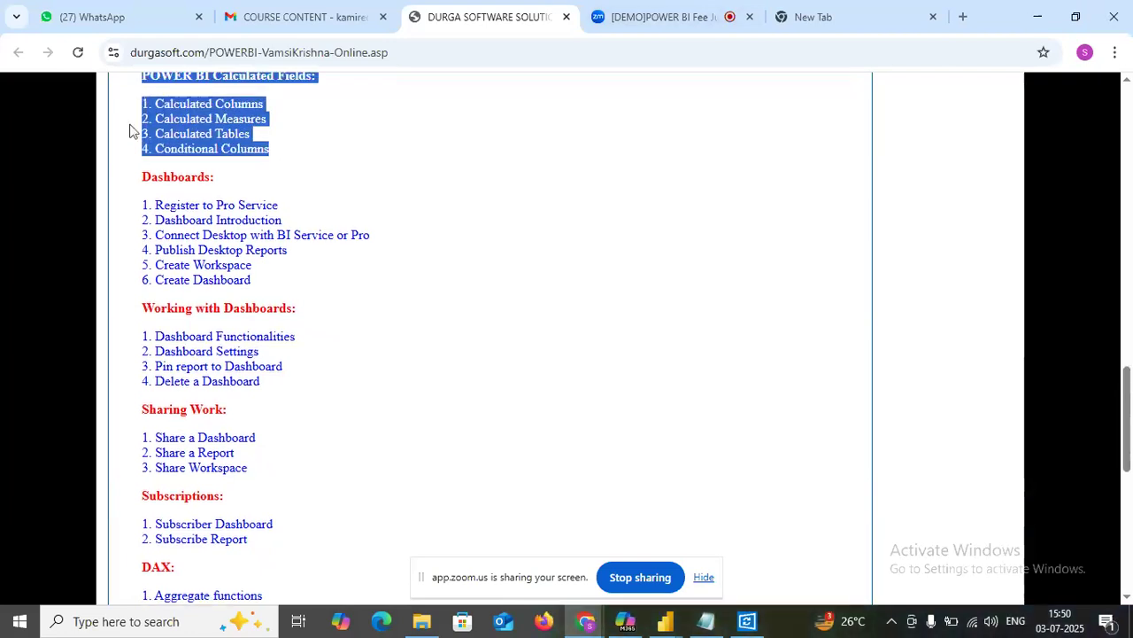
{"action": "left_click", "coordinate": [288, 140]}
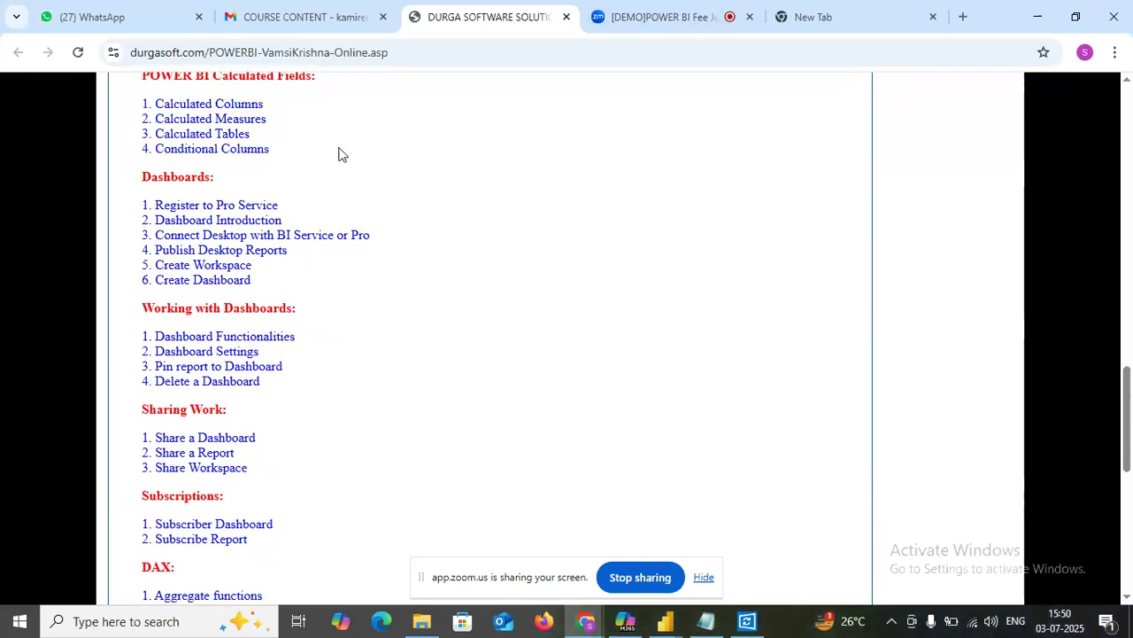
- Highlight the Dashboards topics, and return to the Calculated Columns, Calculated Measures and Calculated Tables entries
{"action": "scroll", "coordinate": [339, 154], "scroll_direction": "up", "scroll_amount": 1}
{"action": "scroll", "coordinate": [339, 156], "scroll_direction": "down", "scroll_amount": 1}
{"action": "left_click_drag", "start_coordinate": [279, 308], "coordinate": [129, 207]}
{"action": "left_click", "coordinate": [334, 277]}
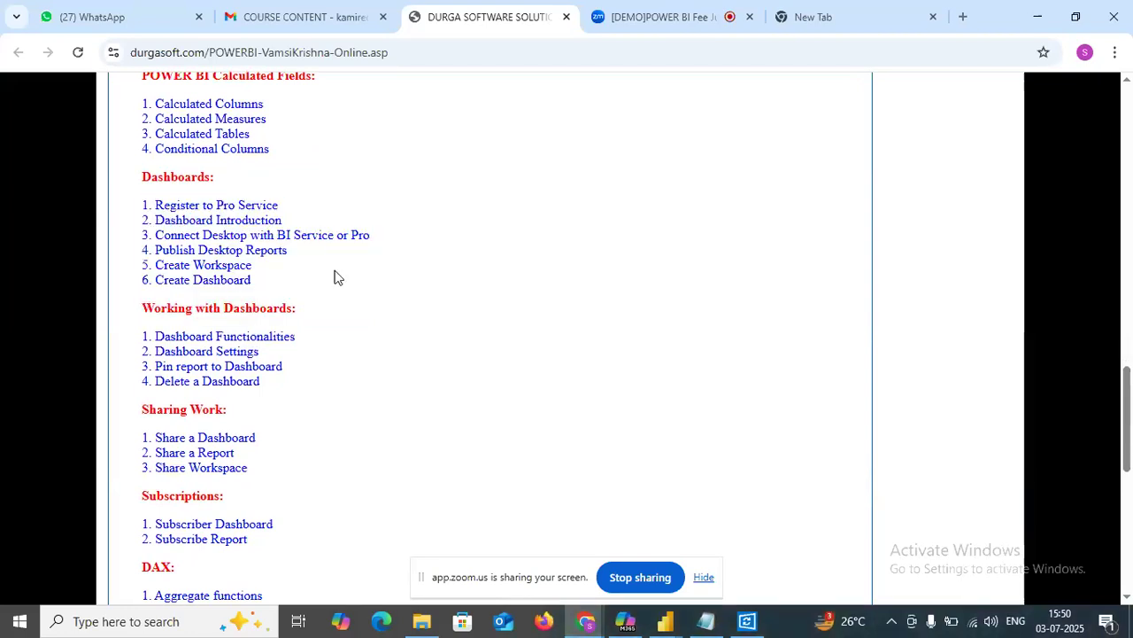
{"action": "left_click_drag", "start_coordinate": [251, 135], "coordinate": [110, 104]}
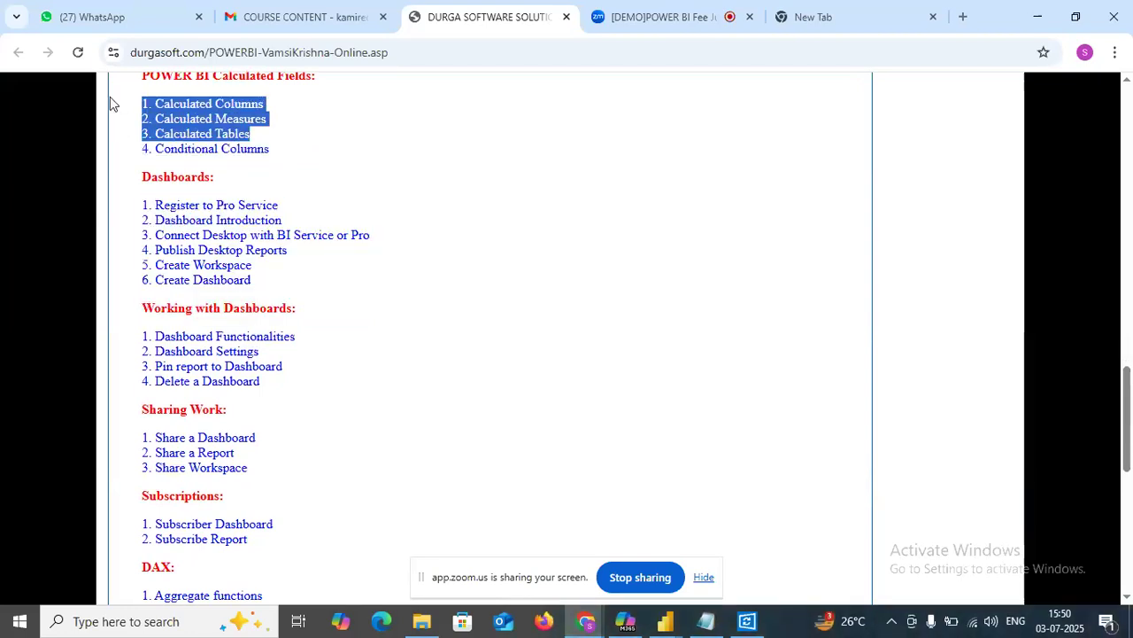
- Highlight the DAX topics from Aggregate functions to Trigonometric functions, then clear the selection
{"action": "left_click", "coordinate": [319, 174]}
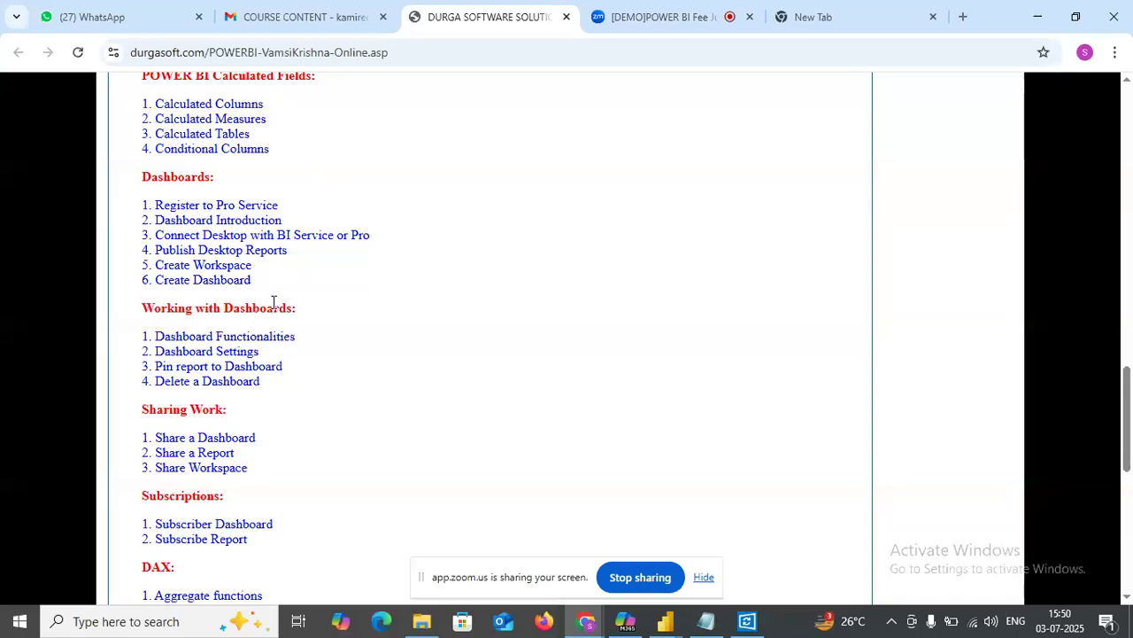
{"action": "scroll", "coordinate": [273, 302], "scroll_direction": "down", "scroll_amount": 3}
{"action": "left_click_drag", "start_coordinate": [281, 435], "coordinate": [129, 345]}
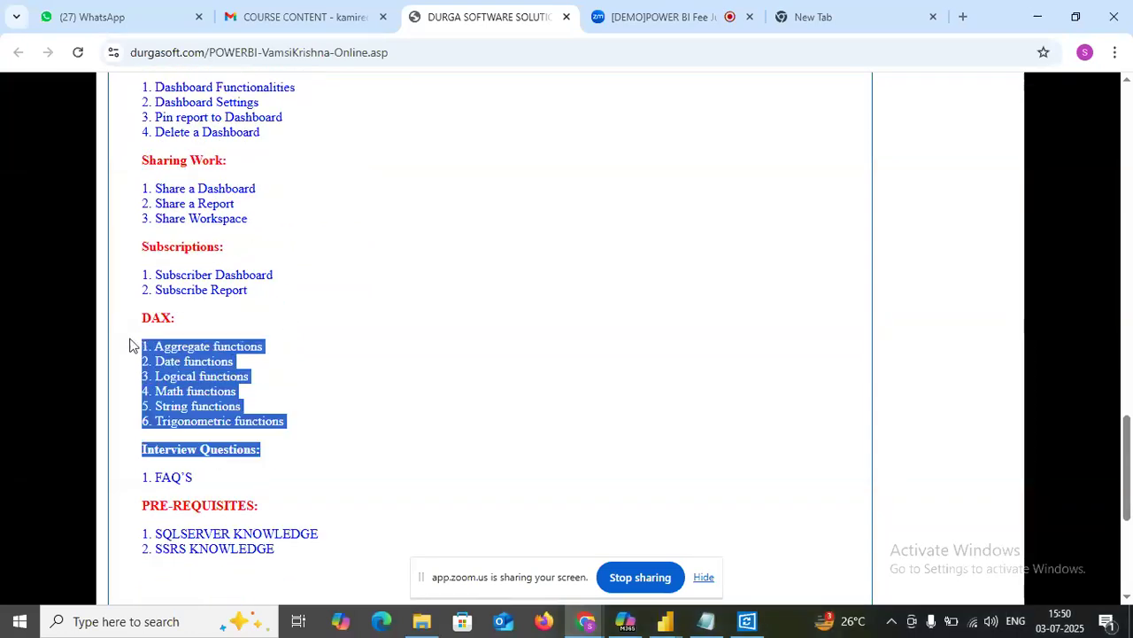
{"action": "left_click", "coordinate": [347, 378]}
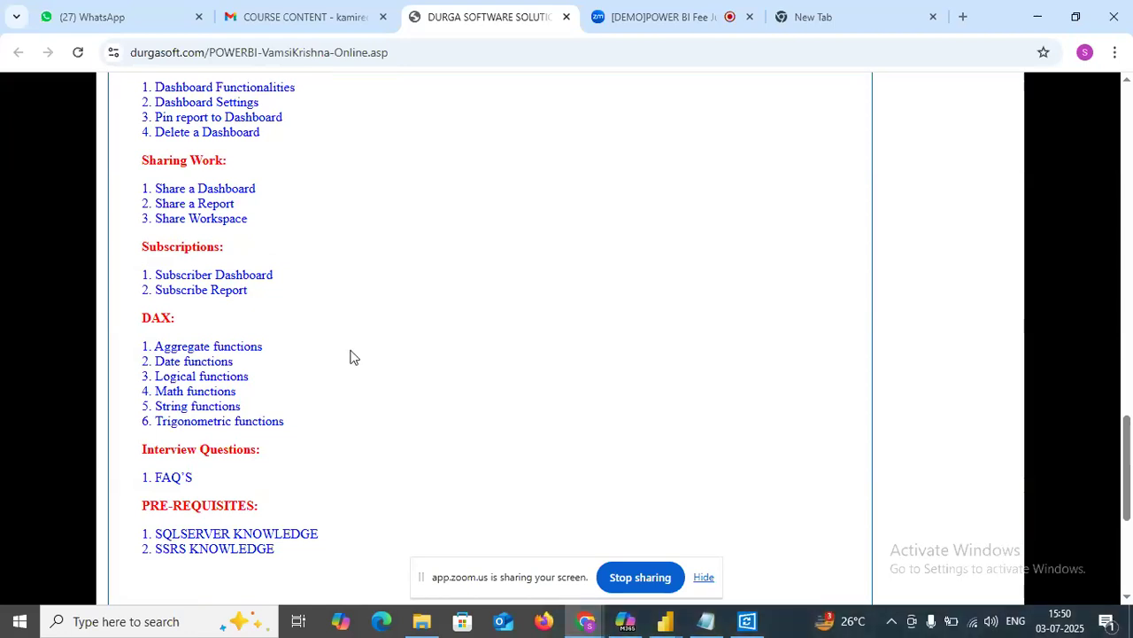
- Highlight the three Sharing Work topics and the four Working with Dashboards topics, and clear the selection
{"action": "scroll", "coordinate": [351, 354], "scroll_direction": "up", "scroll_amount": 2}
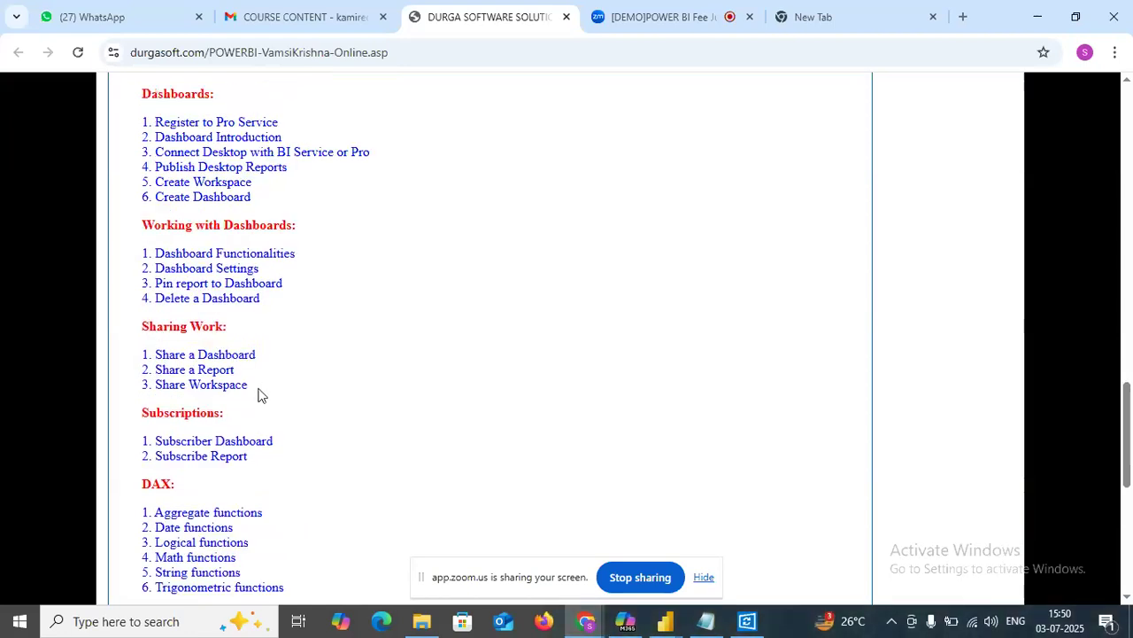
{"action": "left_click_drag", "start_coordinate": [258, 395], "coordinate": [144, 356]}
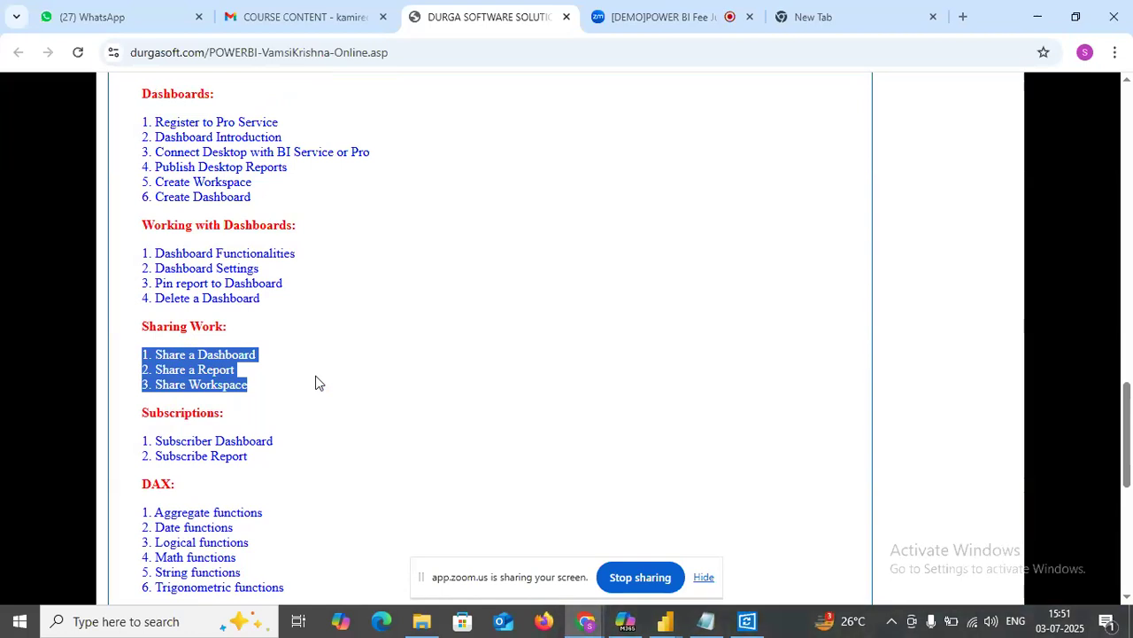
{"action": "left_click_drag", "start_coordinate": [284, 308], "coordinate": [147, 250]}
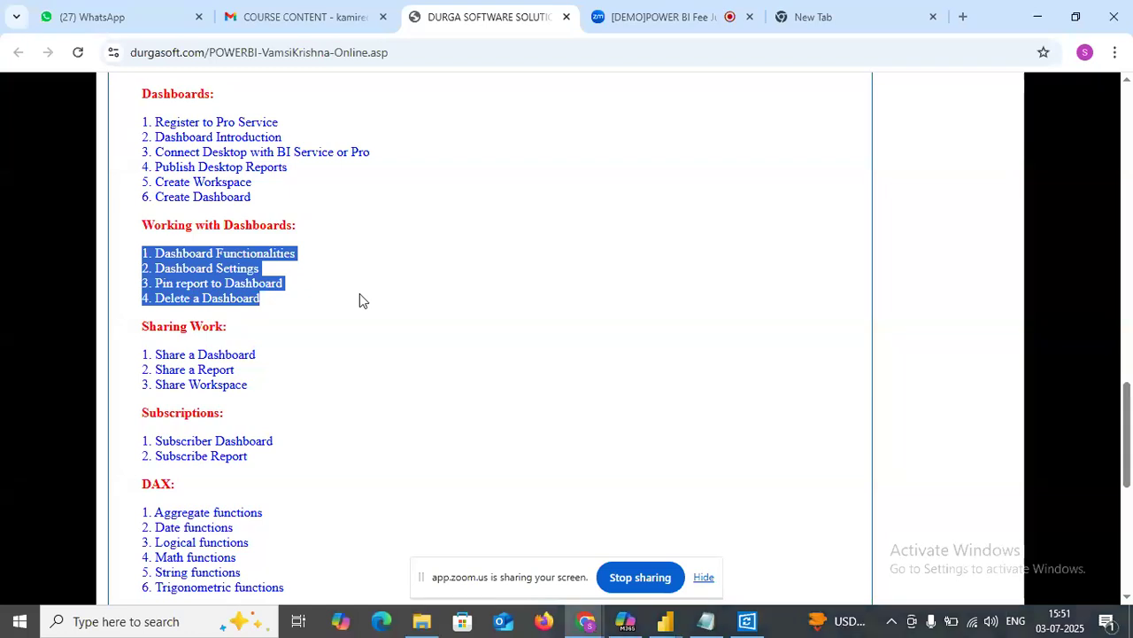
{"action": "left_click", "coordinate": [293, 403]}
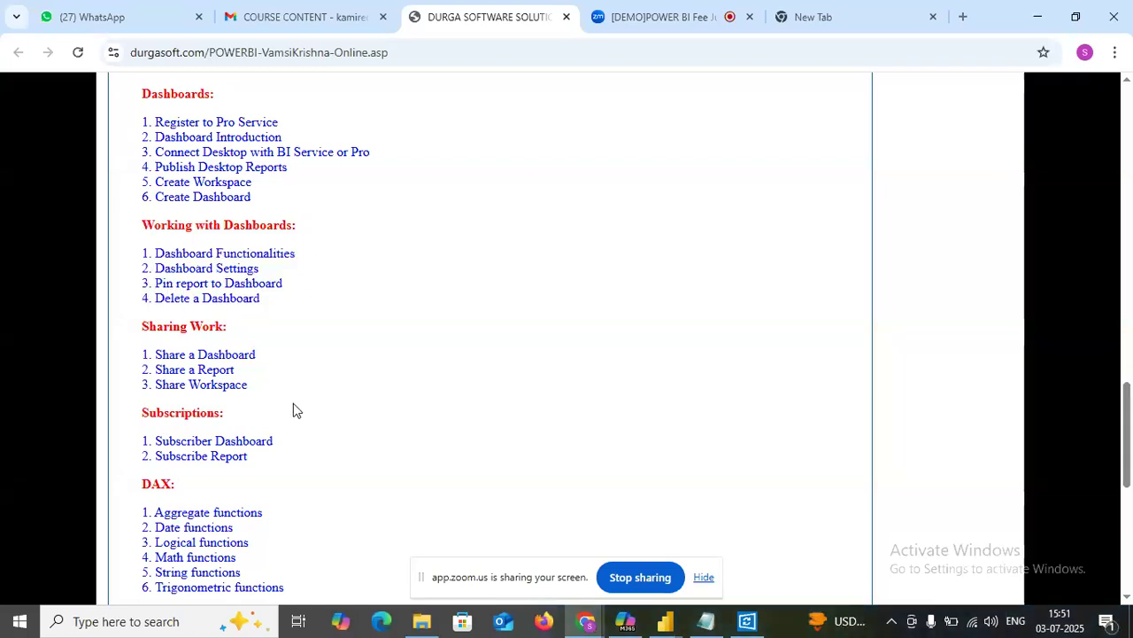
- Highlight the Subscriptions topics, Subscriber Dashboard and Subscribe Report, and clear the selection
{"action": "left_click_drag", "start_coordinate": [276, 476], "coordinate": [108, 435]}
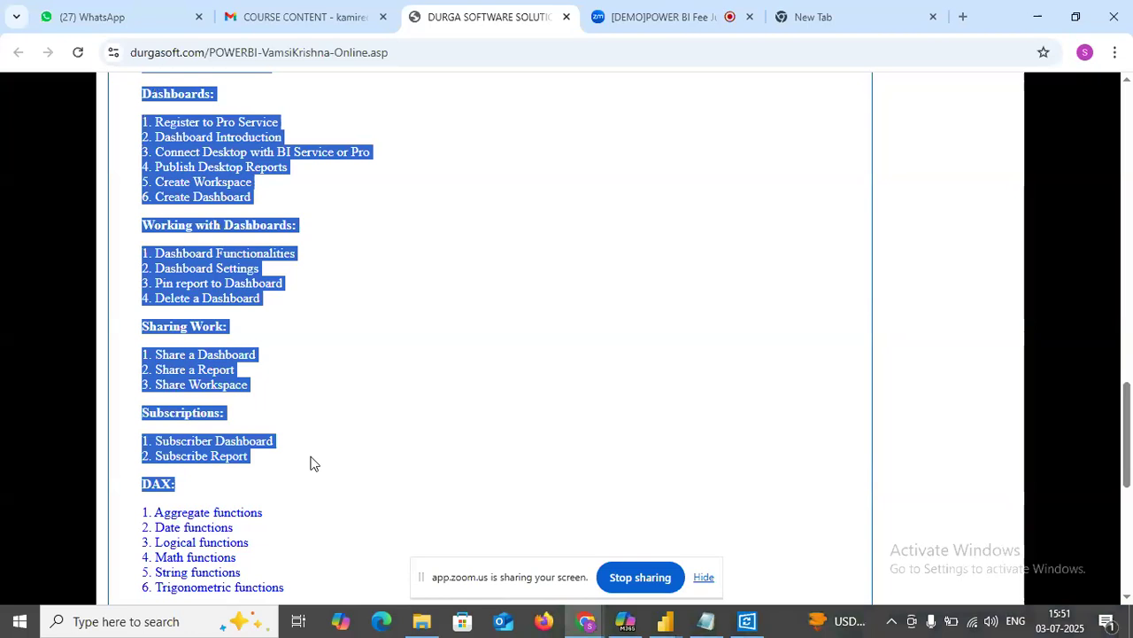
{"action": "left_click", "coordinate": [310, 462]}
{"action": "left_click_drag", "start_coordinate": [310, 462], "coordinate": [106, 407]}
{"action": "left_click", "coordinate": [359, 426]}
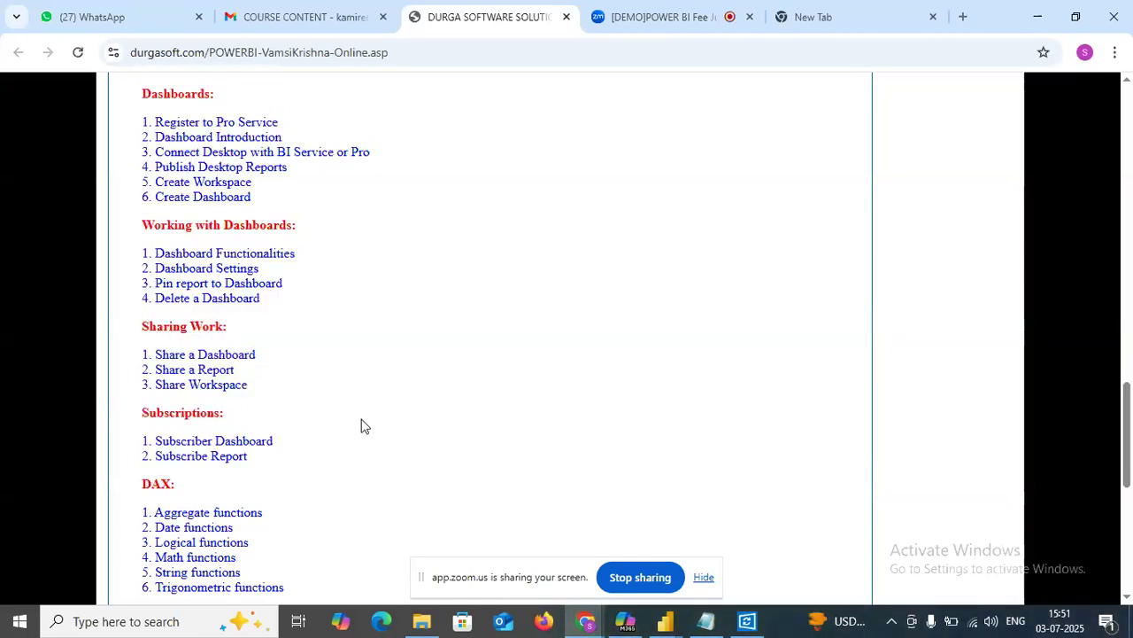
- Return to the POWER BI Course Details above the syllabus to review the batch date, faculty and duration
{"action": "scroll", "coordinate": [360, 426], "scroll_direction": "up", "scroll_amount": 5}
{"action": "scroll", "coordinate": [361, 425], "scroll_direction": "down", "scroll_amount": 10}
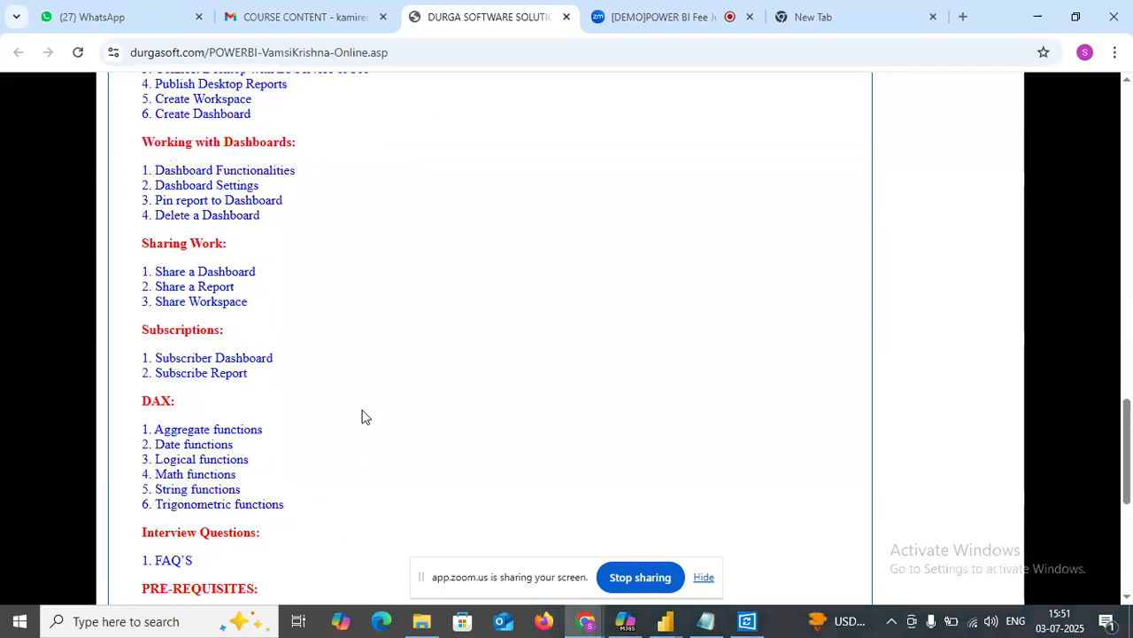
{"action": "scroll", "coordinate": [362, 416], "scroll_direction": "up", "scroll_amount": 10}
{"action": "scroll", "coordinate": [362, 415], "scroll_direction": "up", "scroll_amount": 10}
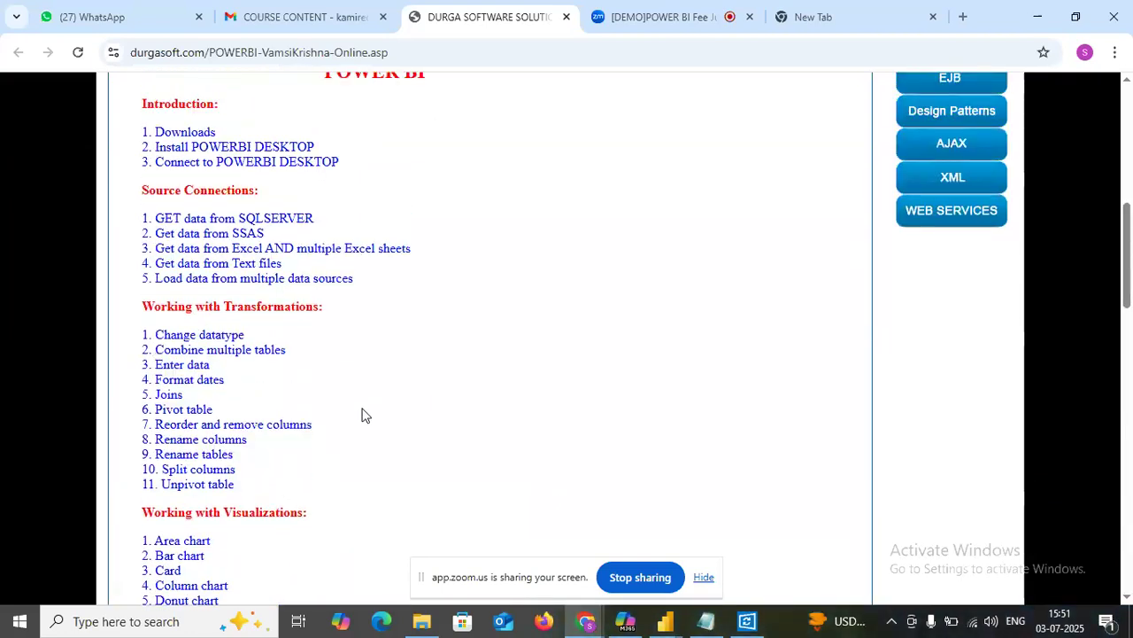
{"action": "scroll", "coordinate": [363, 410], "scroll_direction": "up", "scroll_amount": 2}
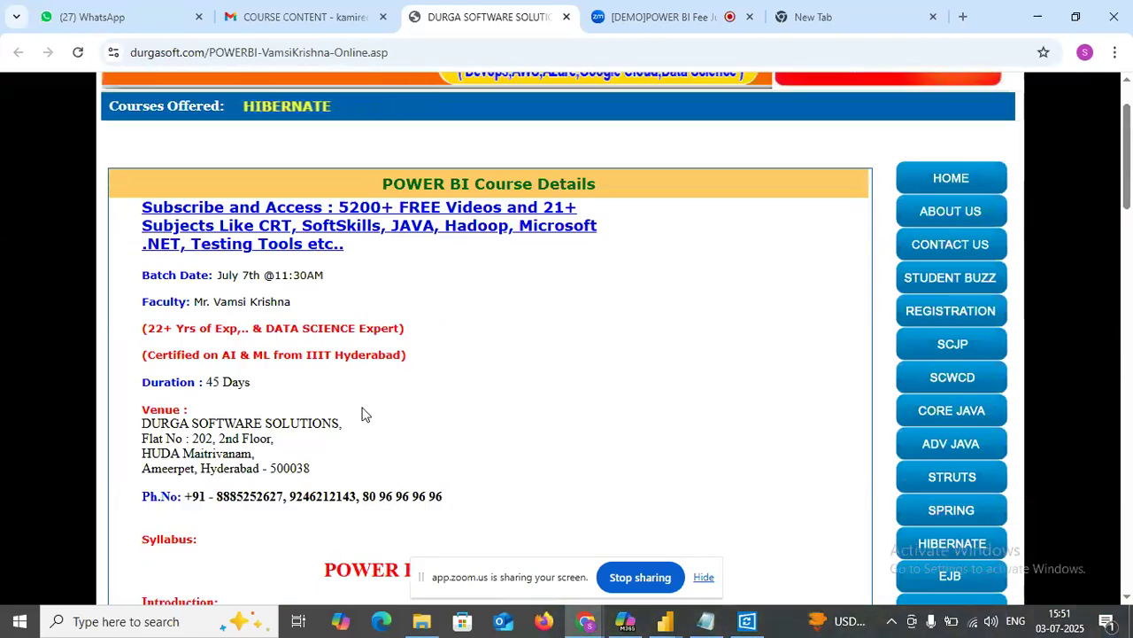
- Review the full syllabus from Introduction and Source Connections down to Interview Questions and PRE-REQUISITES
{"action": "scroll", "coordinate": [362, 413], "scroll_direction": "down", "scroll_amount": 4}
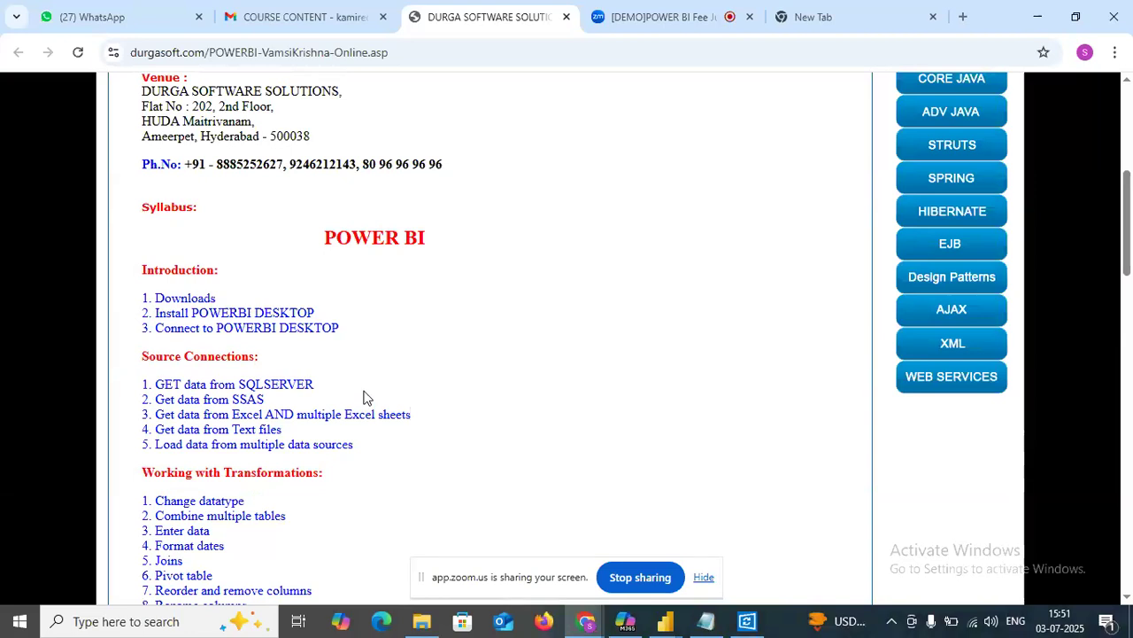
{"action": "scroll", "coordinate": [363, 397], "scroll_direction": "down", "scroll_amount": 1}
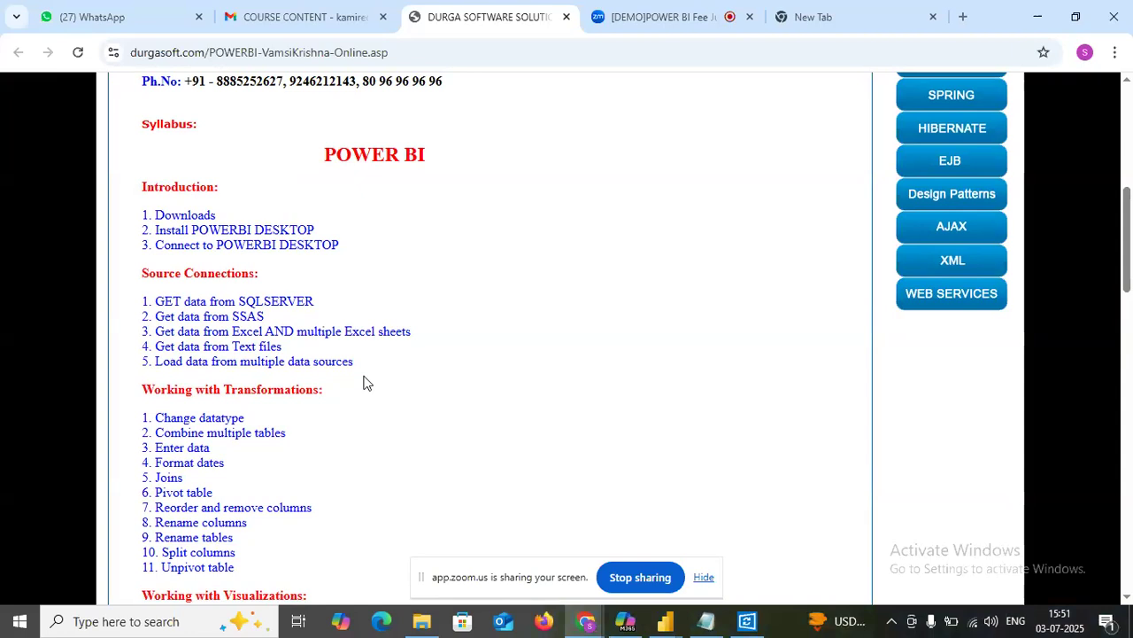
{"action": "scroll", "coordinate": [412, 284], "scroll_direction": "down", "scroll_amount": 1}
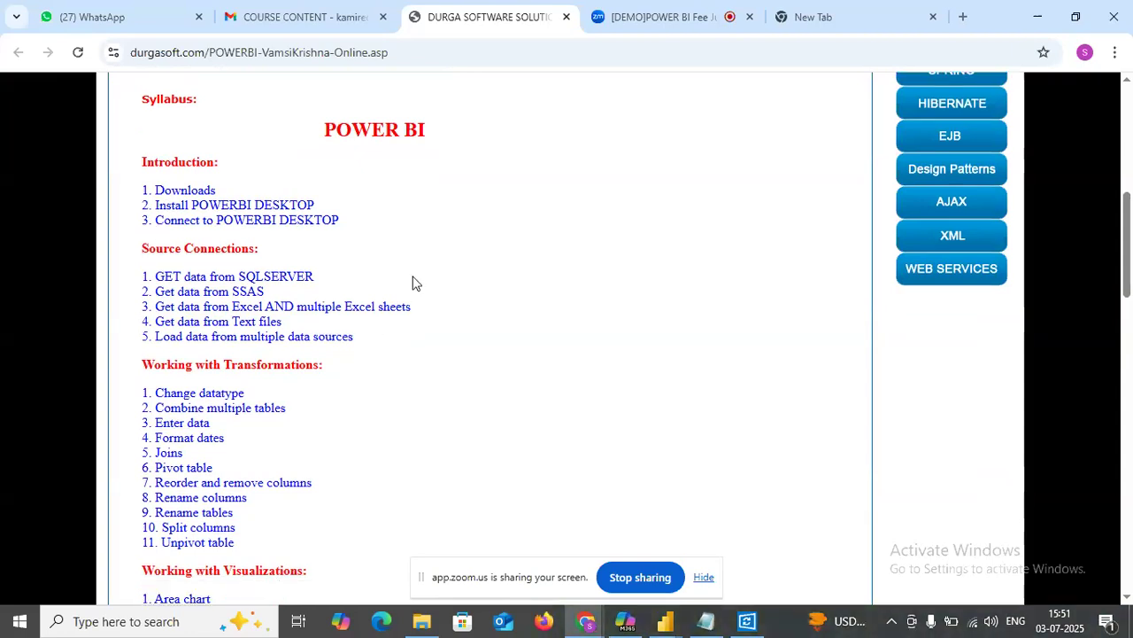
{"action": "scroll", "coordinate": [413, 283], "scroll_direction": "down", "scroll_amount": 4}
{"action": "scroll", "coordinate": [413, 284], "scroll_direction": "down", "scroll_amount": 1}
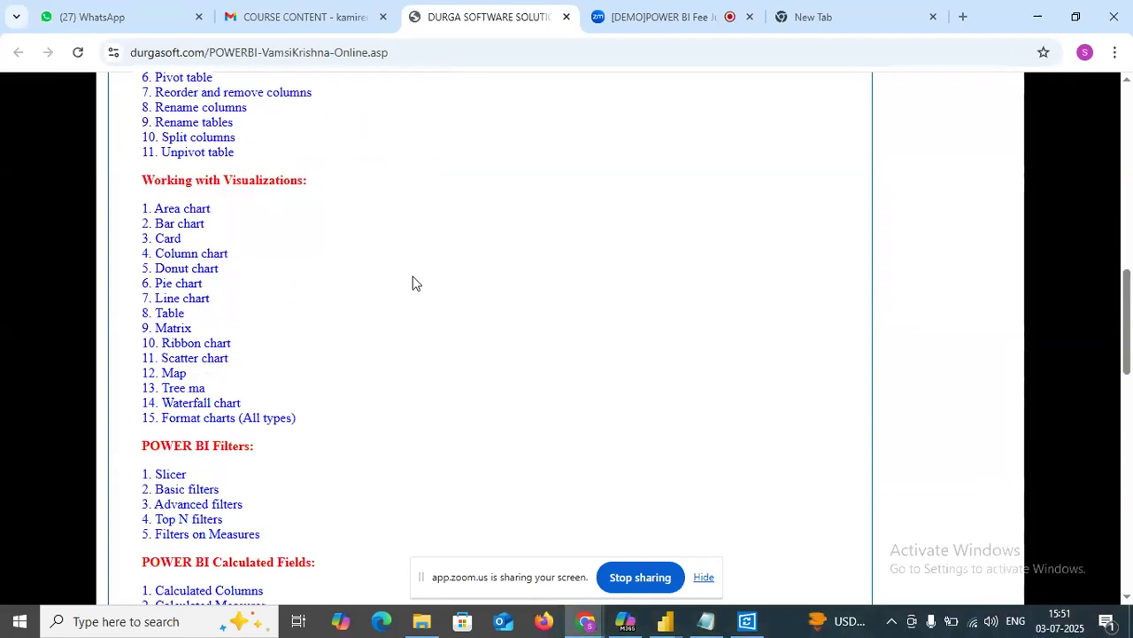
{"action": "scroll", "coordinate": [412, 283], "scroll_direction": "down", "scroll_amount": 4}
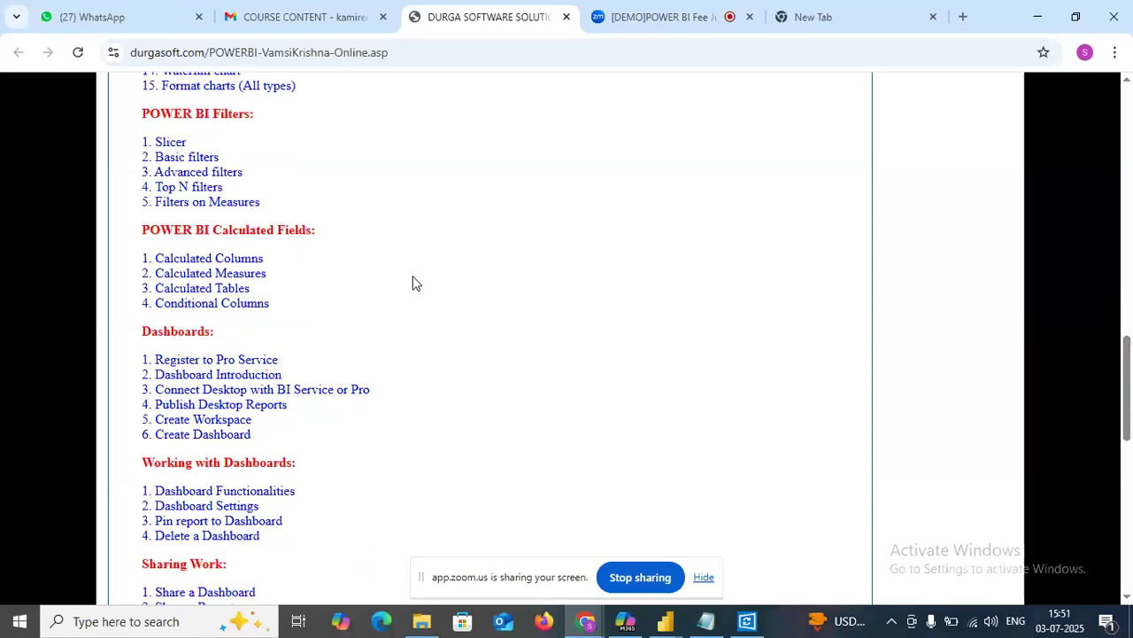
{"action": "scroll", "coordinate": [413, 283], "scroll_direction": "down", "scroll_amount": 3}
{"action": "scroll", "coordinate": [412, 284], "scroll_direction": "down", "scroll_amount": 2}
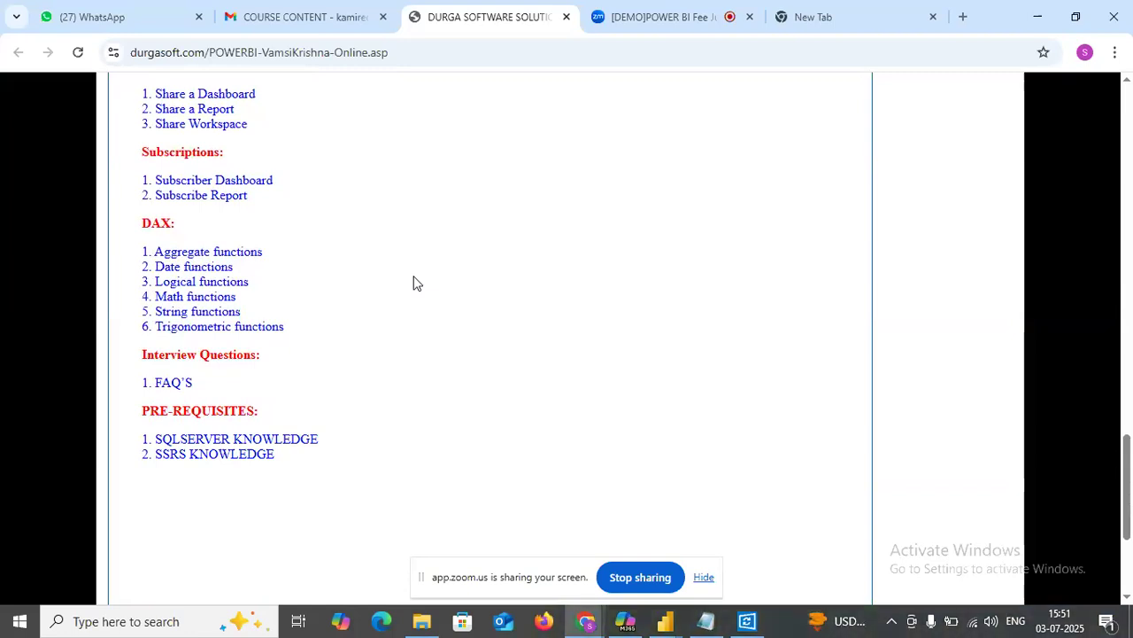
{"action": "scroll", "coordinate": [413, 284], "scroll_direction": "down", "scroll_amount": 2}
- Go back to the page header and examine the Introduction, Source Connections and Working with Transformations topics again
{"action": "scroll", "coordinate": [412, 284], "scroll_direction": "up", "scroll_amount": 15}
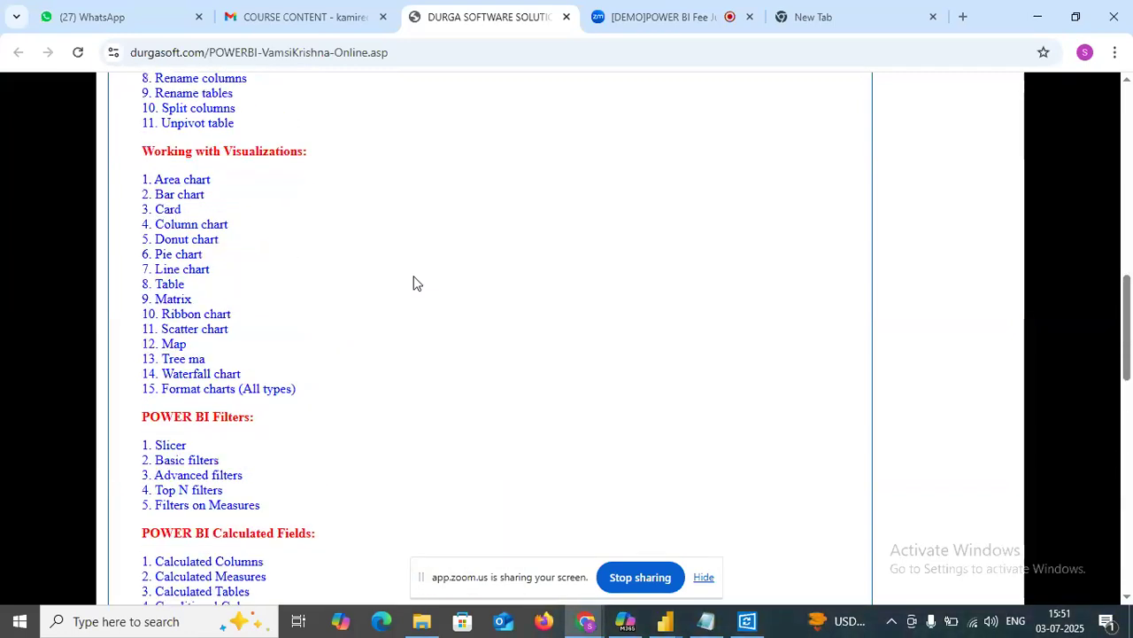
{"action": "scroll", "coordinate": [414, 285], "scroll_direction": "up", "scroll_amount": 7}
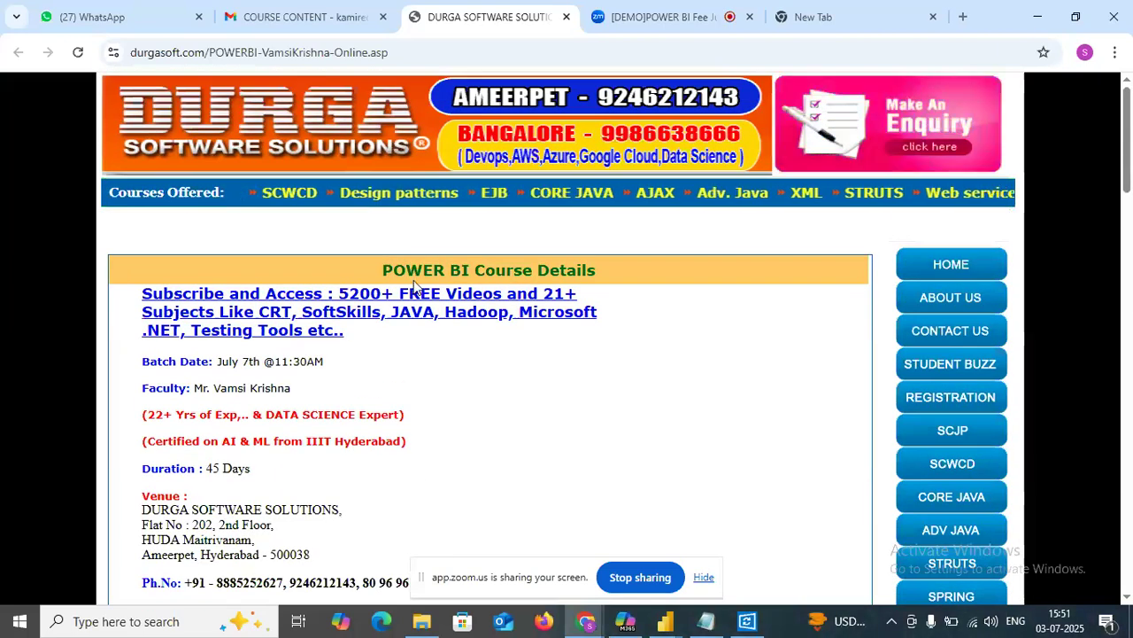
{"action": "scroll", "coordinate": [414, 285], "scroll_direction": "down", "scroll_amount": 4}
{"action": "scroll", "coordinate": [413, 285], "scroll_direction": "up", "scroll_amount": 1}
{"action": "scroll", "coordinate": [414, 285], "scroll_direction": "down", "scroll_amount": 4}
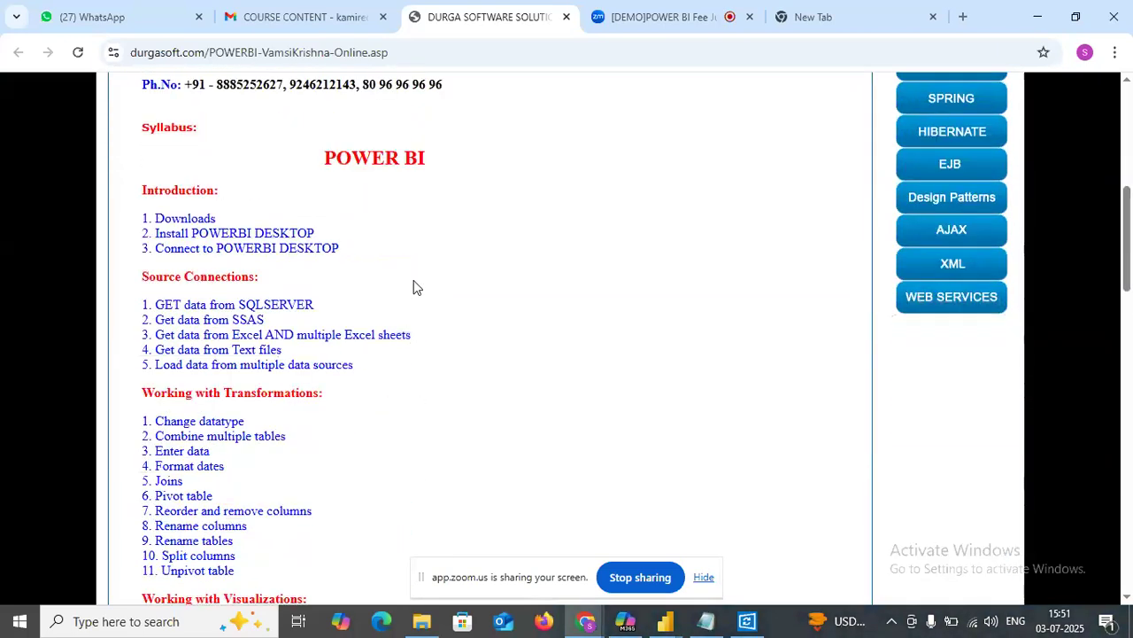
{"action": "scroll", "coordinate": [413, 286], "scroll_direction": "up", "scroll_amount": 1}
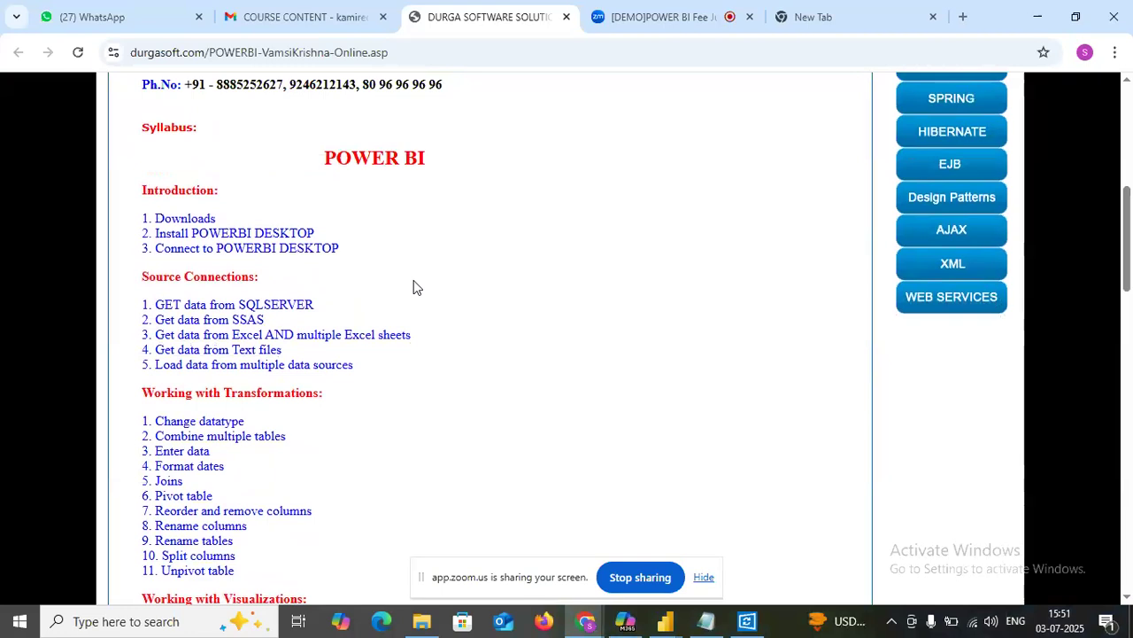
{"action": "scroll", "coordinate": [414, 286], "scroll_direction": "down", "scroll_amount": 1}
{"action": "scroll", "coordinate": [414, 286], "scroll_direction": "up", "scroll_amount": 1}
{"action": "scroll", "coordinate": [414, 286], "scroll_direction": "down", "scroll_amount": 1}
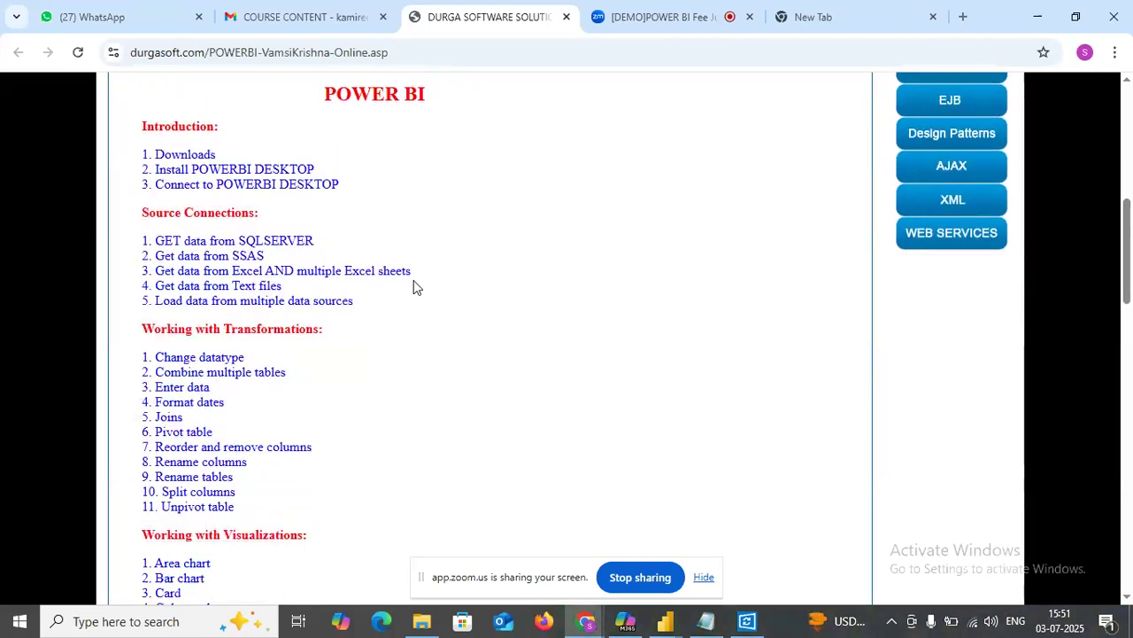
{"action": "scroll", "coordinate": [413, 286], "scroll_direction": "up", "scroll_amount": 1}
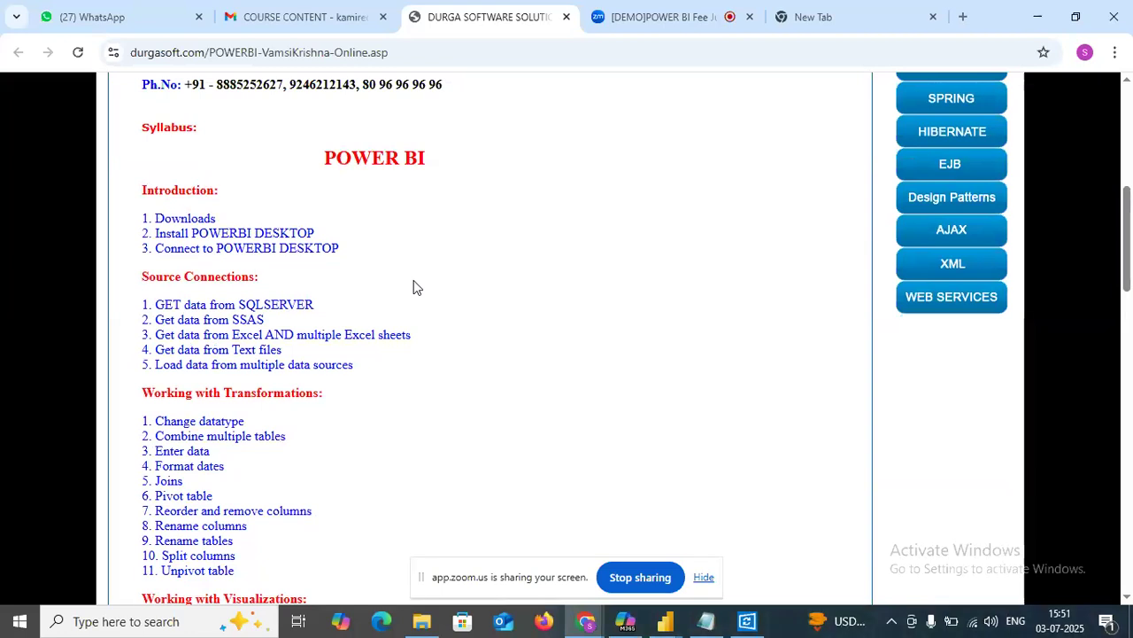
{"action": "scroll", "coordinate": [414, 286], "scroll_direction": "down", "scroll_amount": 1}
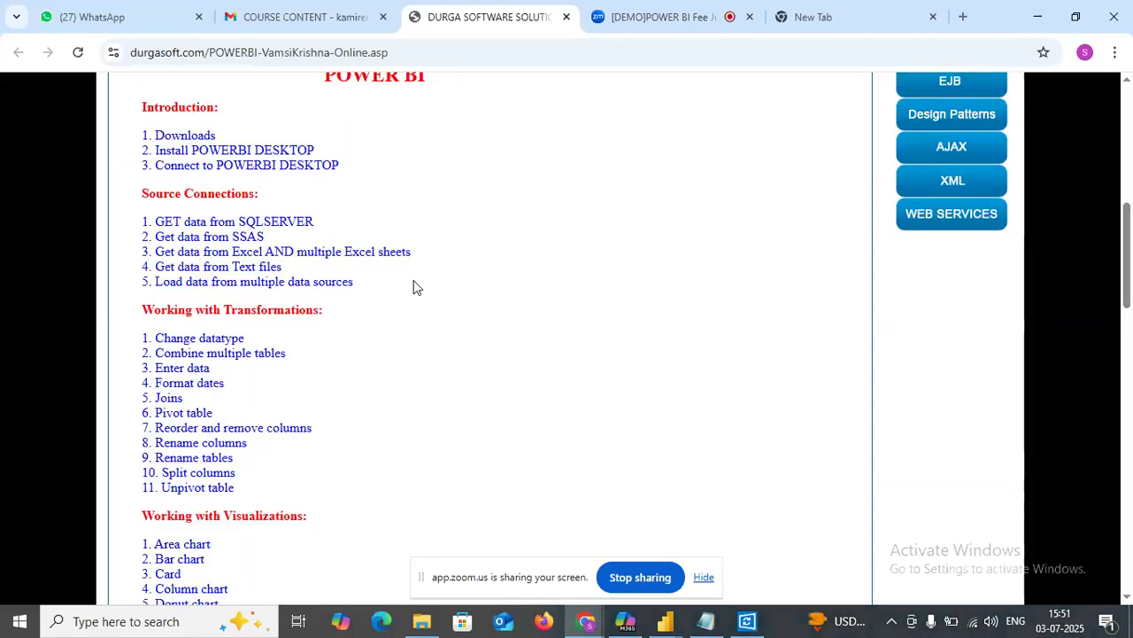
- Skim the rest of the syllabus to its PRE-REQUISITES and return to the Dashboards through DAX sections
{"action": "scroll", "coordinate": [407, 298], "scroll_direction": "down", "scroll_amount": 11}
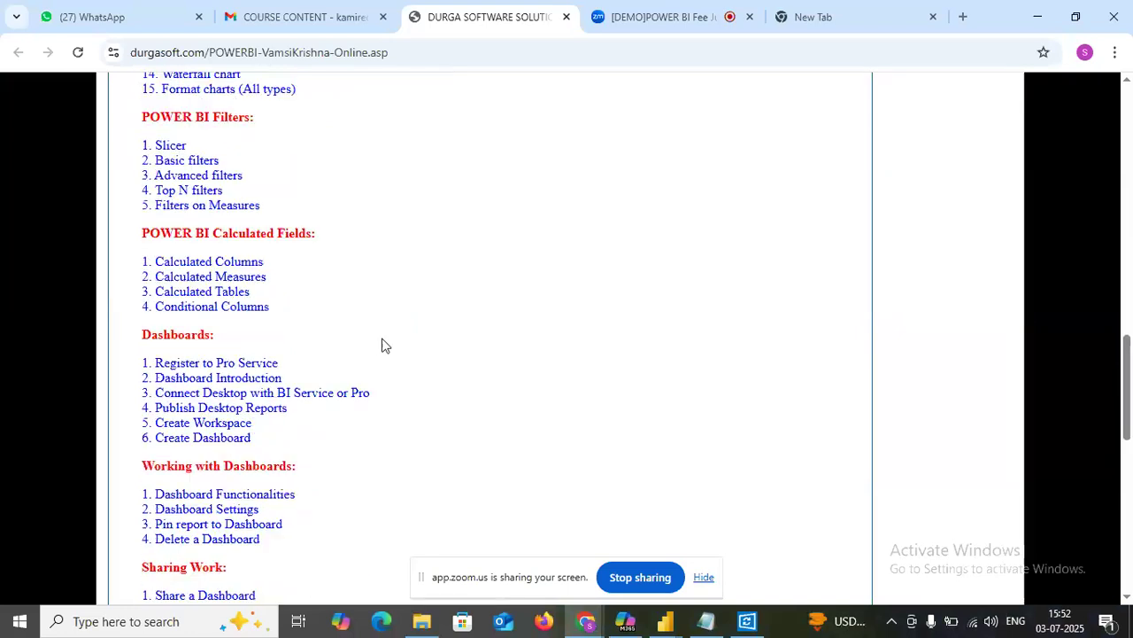
{"action": "scroll", "coordinate": [377, 353], "scroll_direction": "down", "scroll_amount": 5}
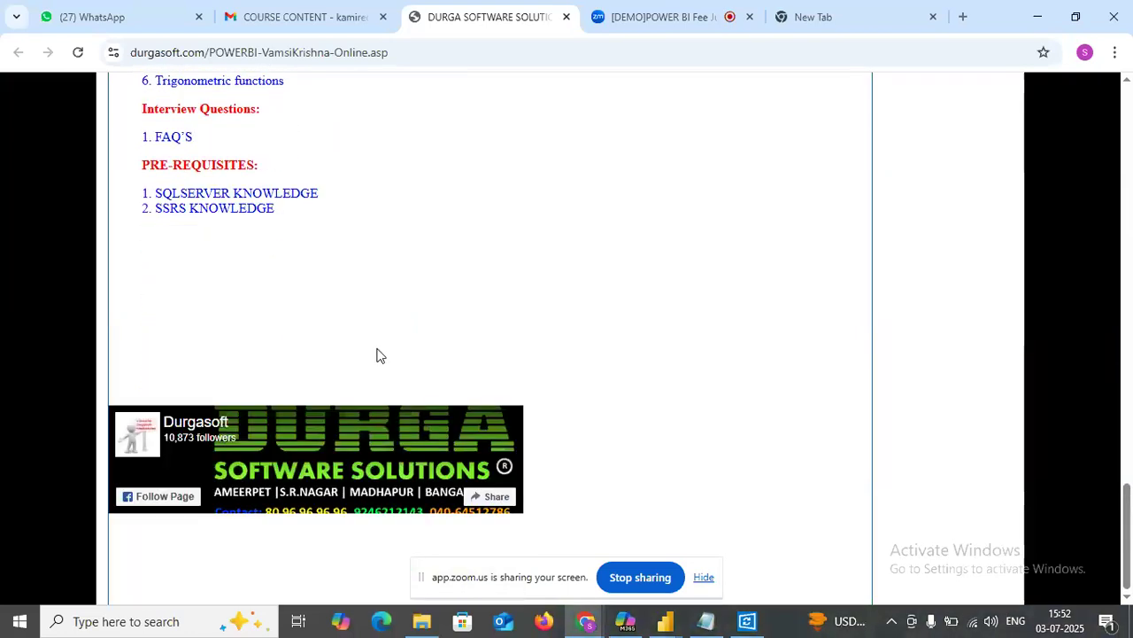
{"action": "scroll", "coordinate": [379, 355], "scroll_direction": "up", "scroll_amount": 4}
{"action": "scroll", "coordinate": [376, 355], "scroll_direction": "up", "scroll_amount": 2}
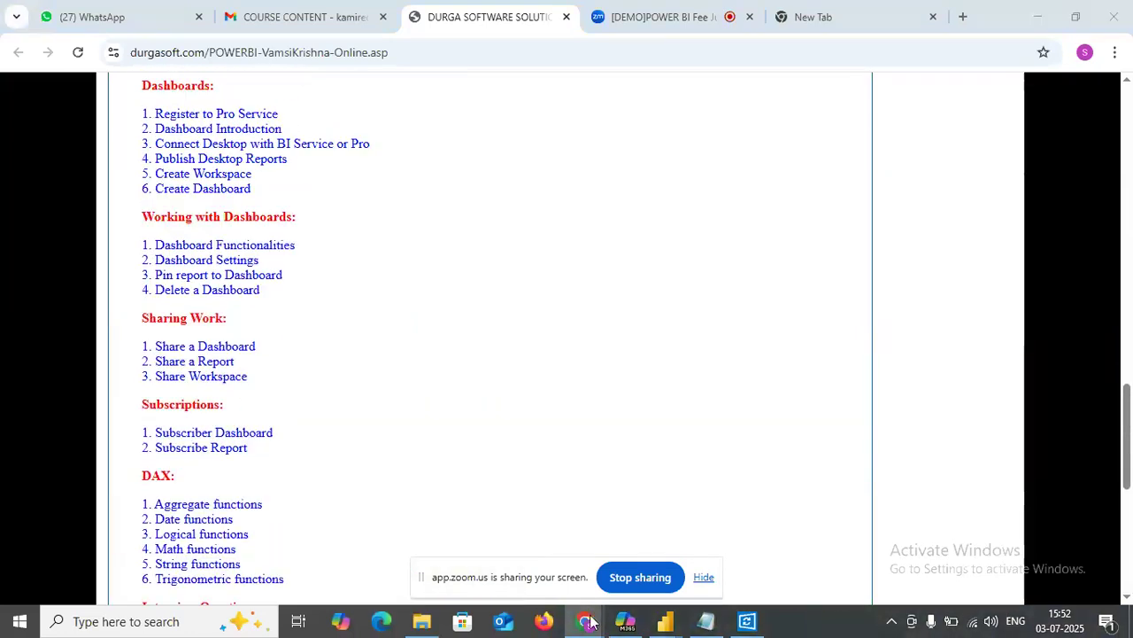
- Switch from the course page to the Zoom meeting for the POWER BI demo
{"action": "mouse_move", "coordinate": [587, 620]}
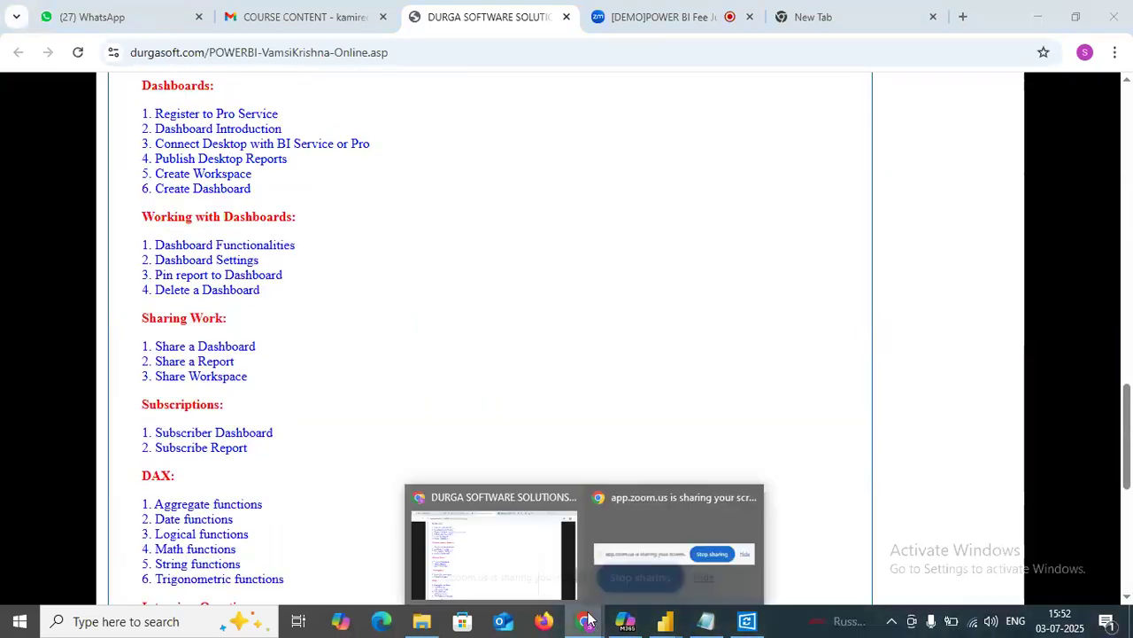
{"action": "left_click", "coordinate": [555, 540]}
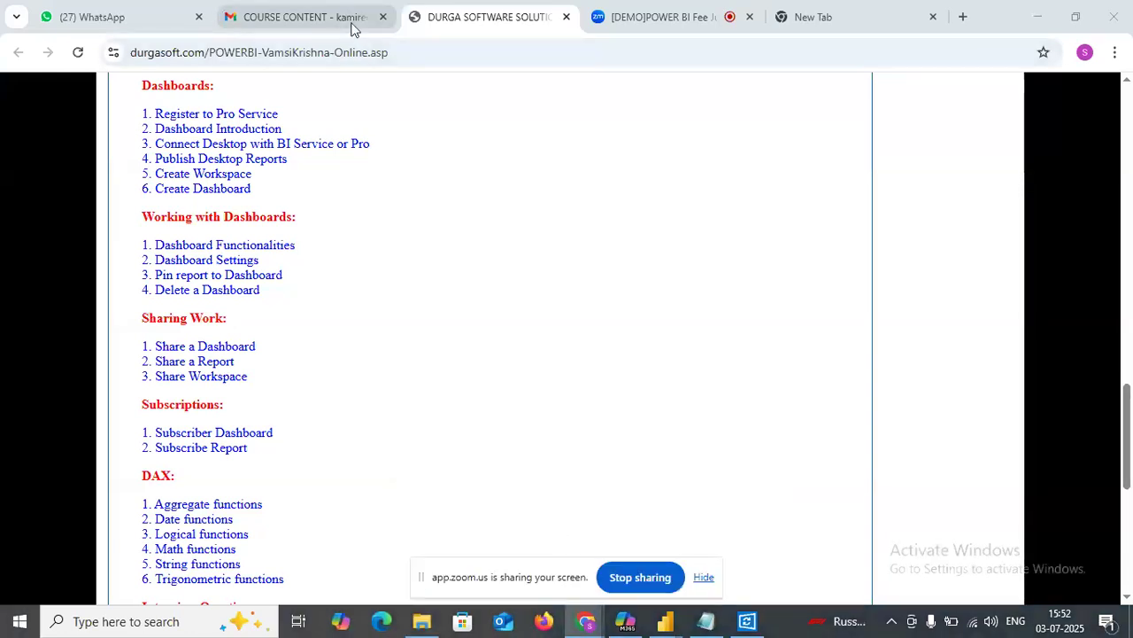
{"action": "left_click", "coordinate": [663, 17]}
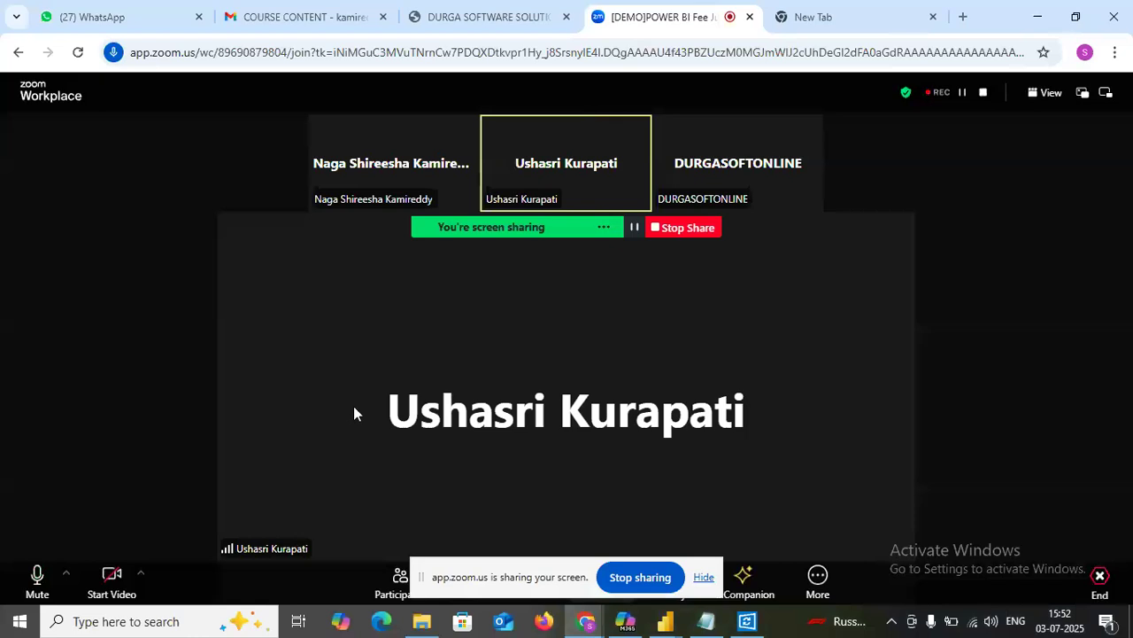